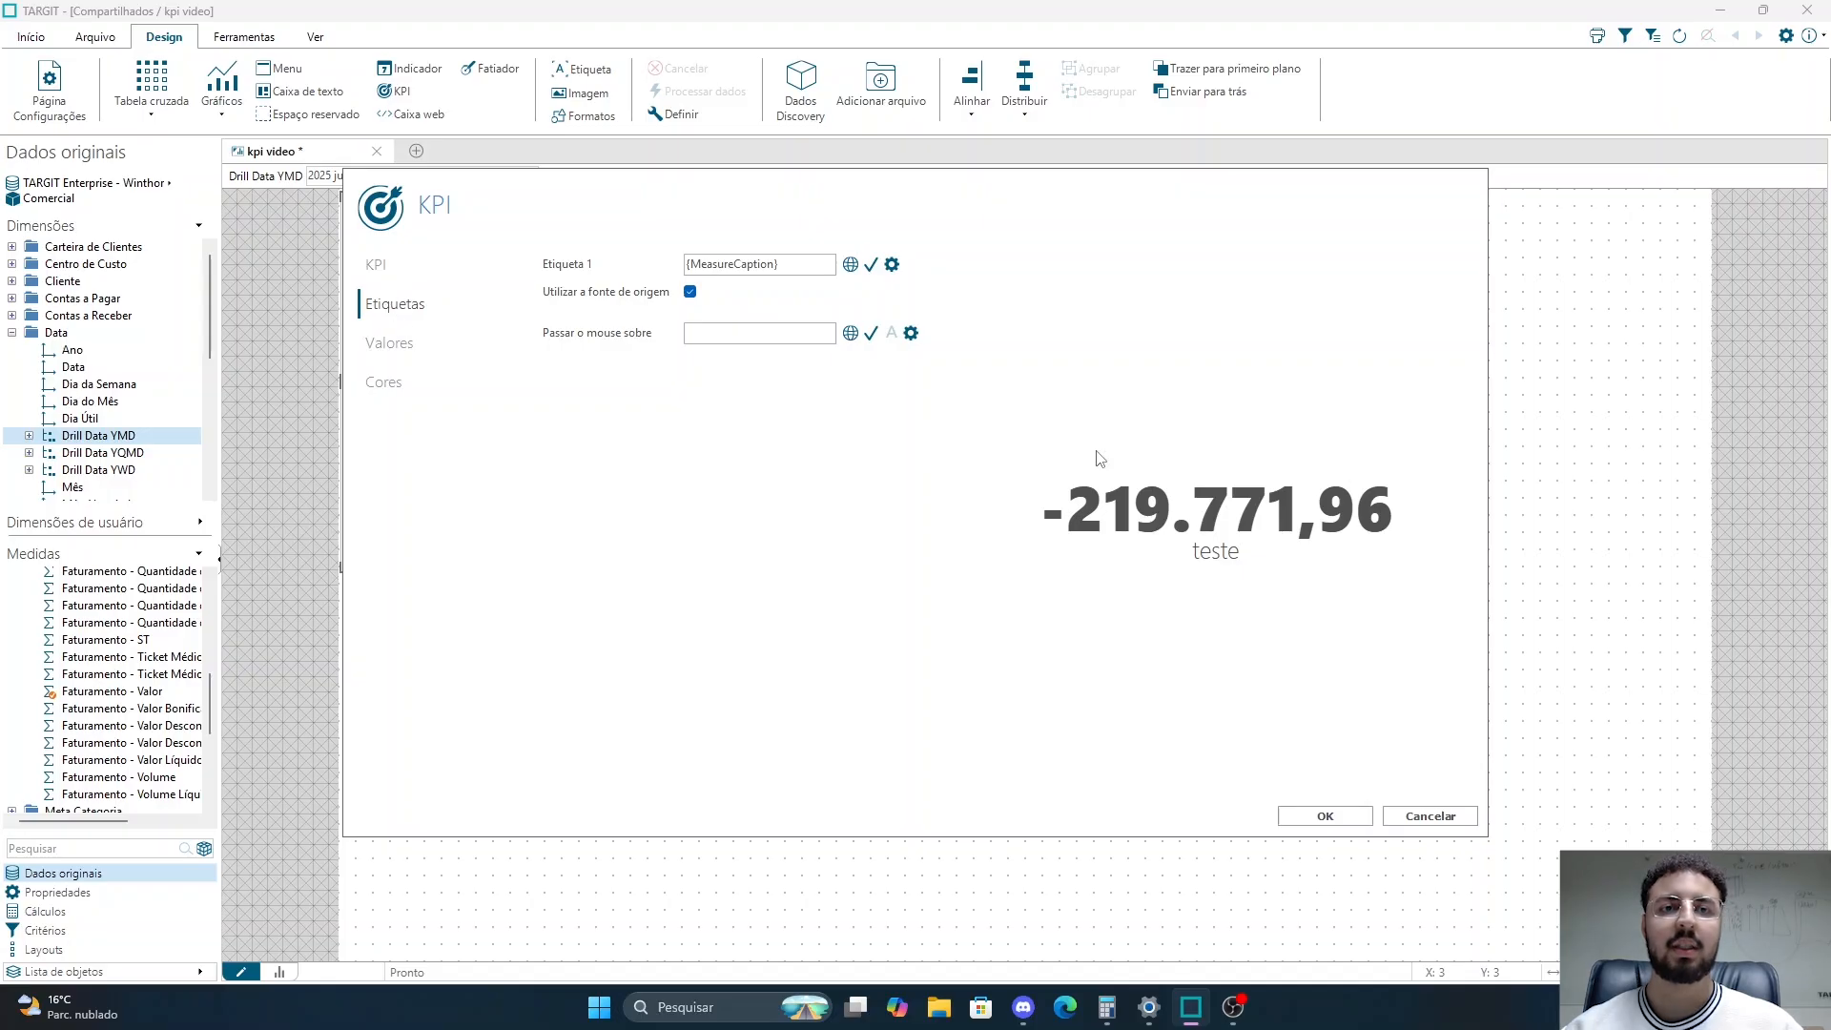
- Reopen the settings of the teste KPI, clear {MeasureCaption} from Etiqueta 1 and discard the unused element
{"action": "left_click", "coordinate": [1325, 816]}
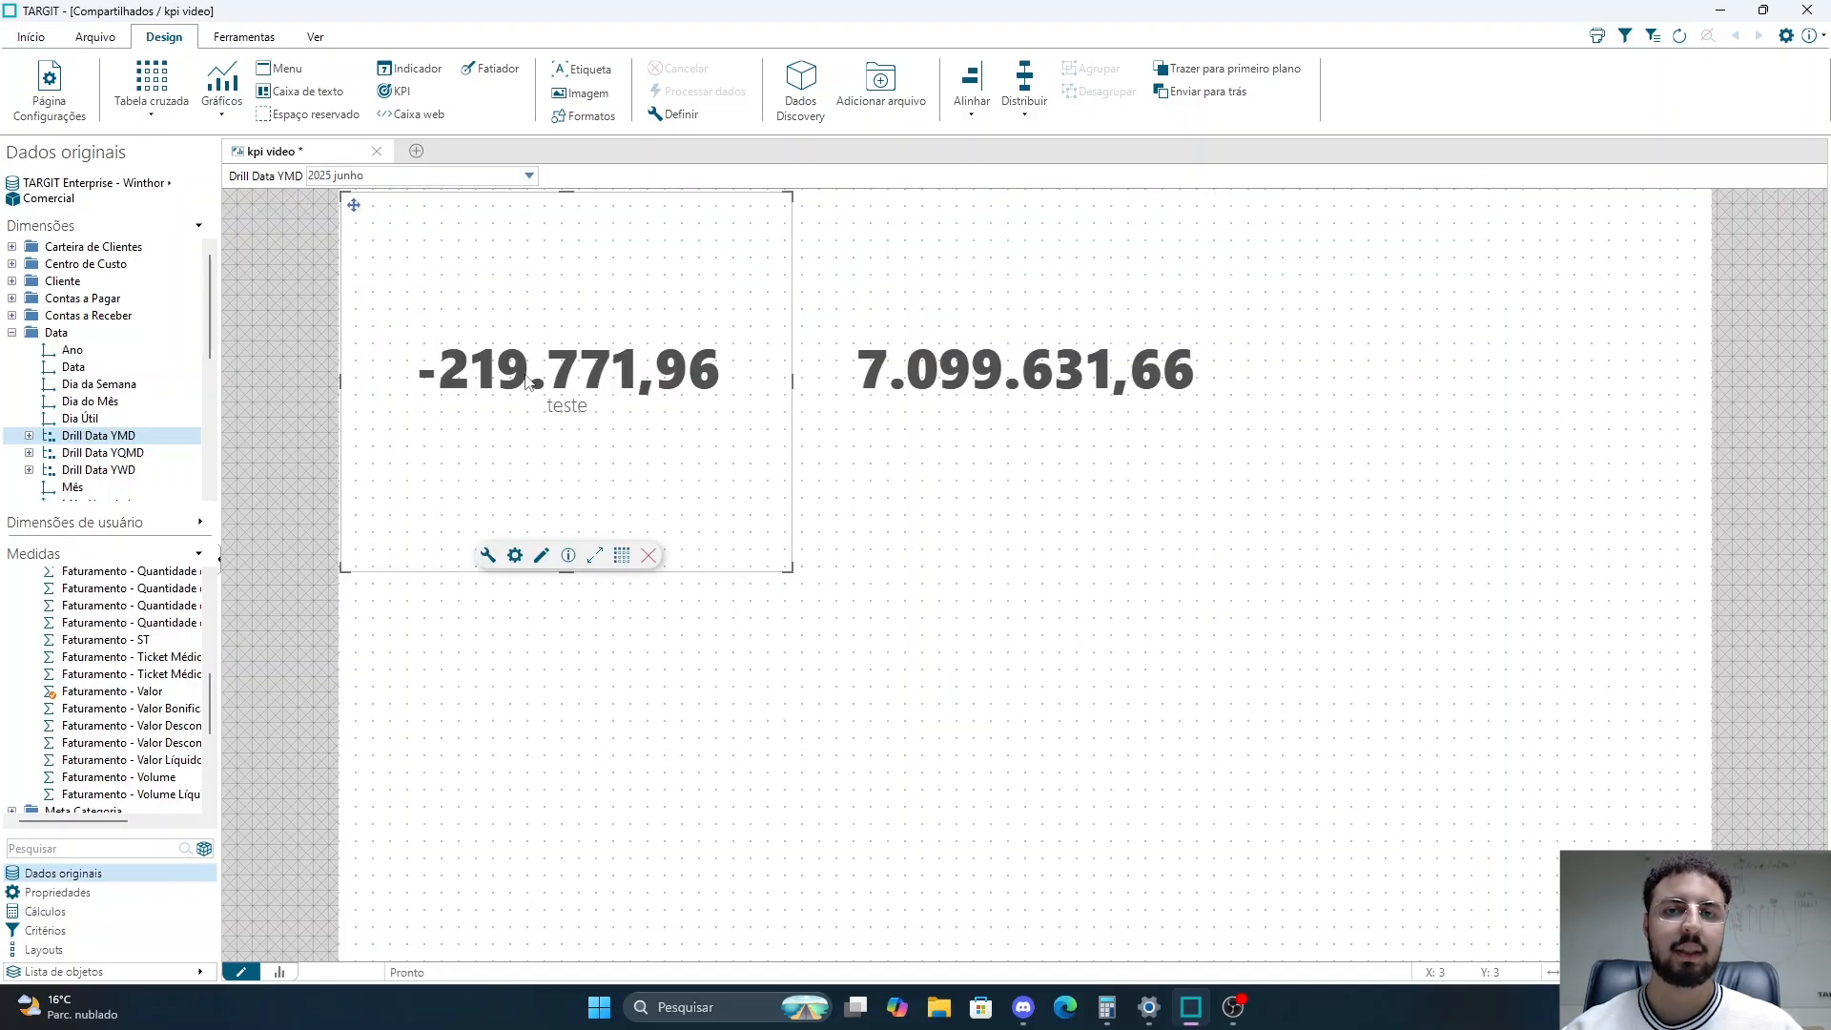
{"action": "left_click", "coordinate": [516, 556]}
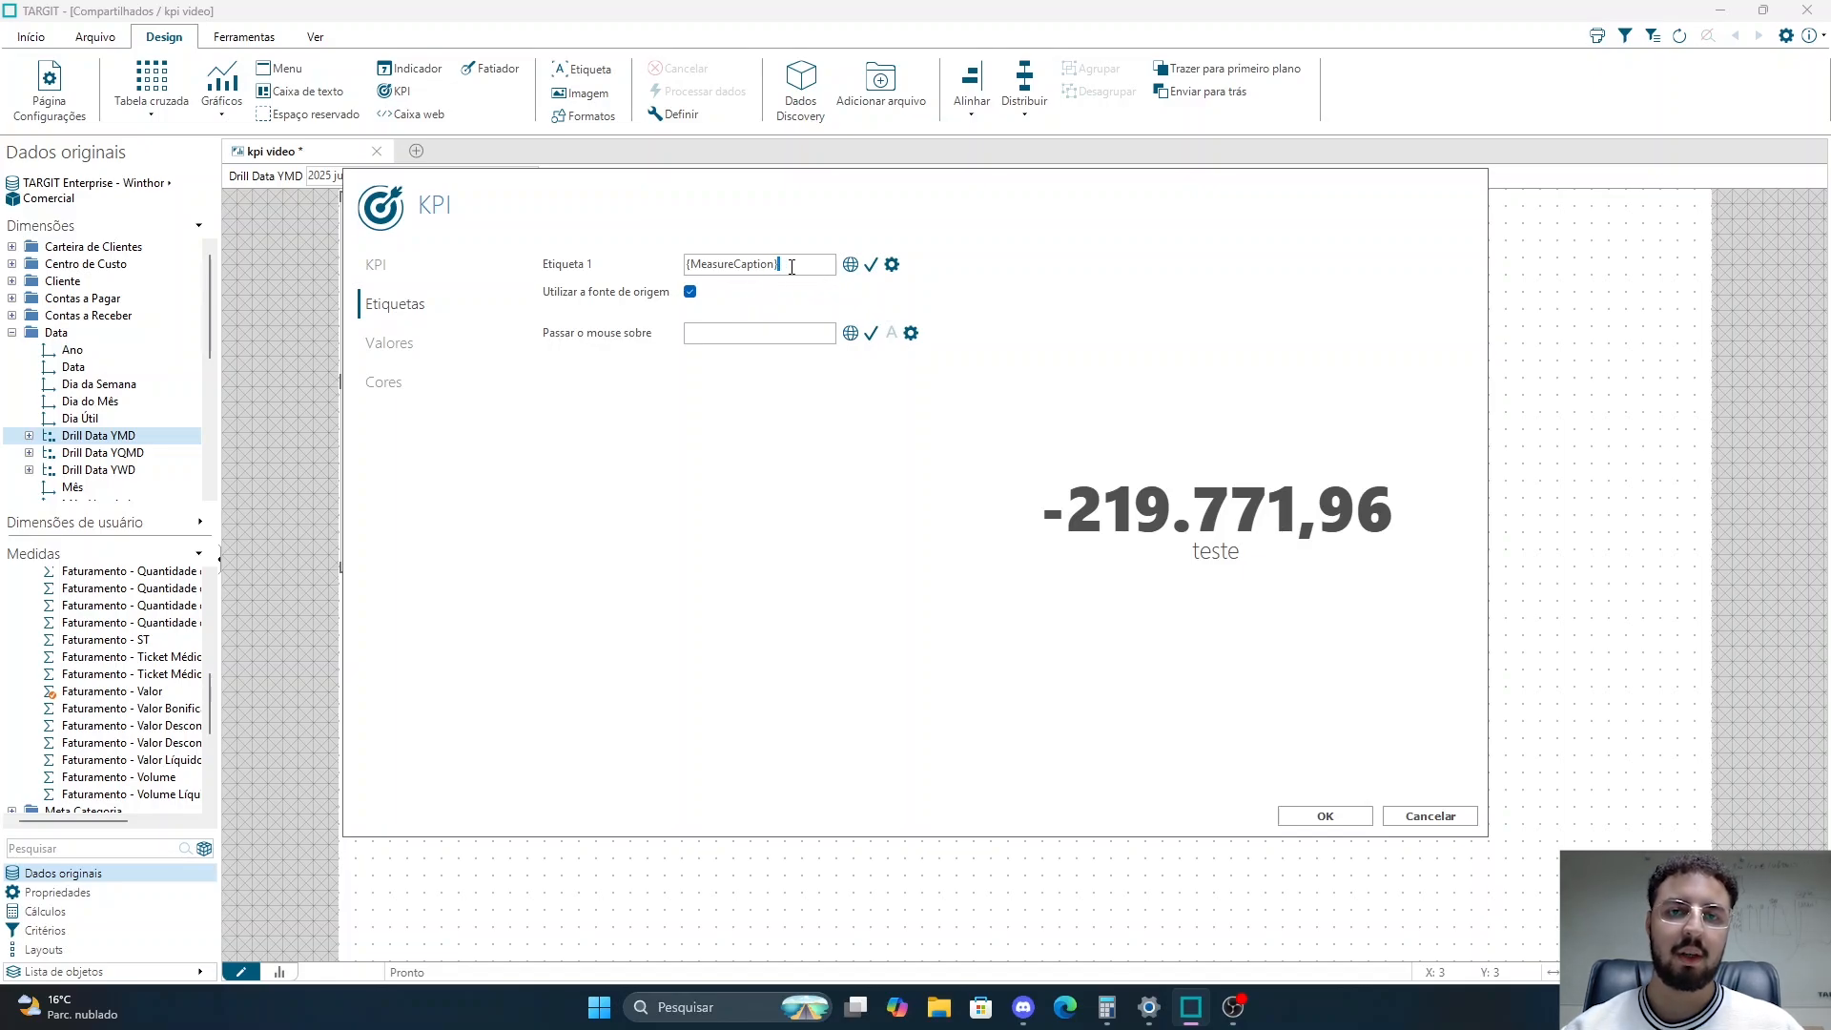
{"action": "left_click_drag", "start_coordinate": [791, 267], "coordinate": [668, 266]}
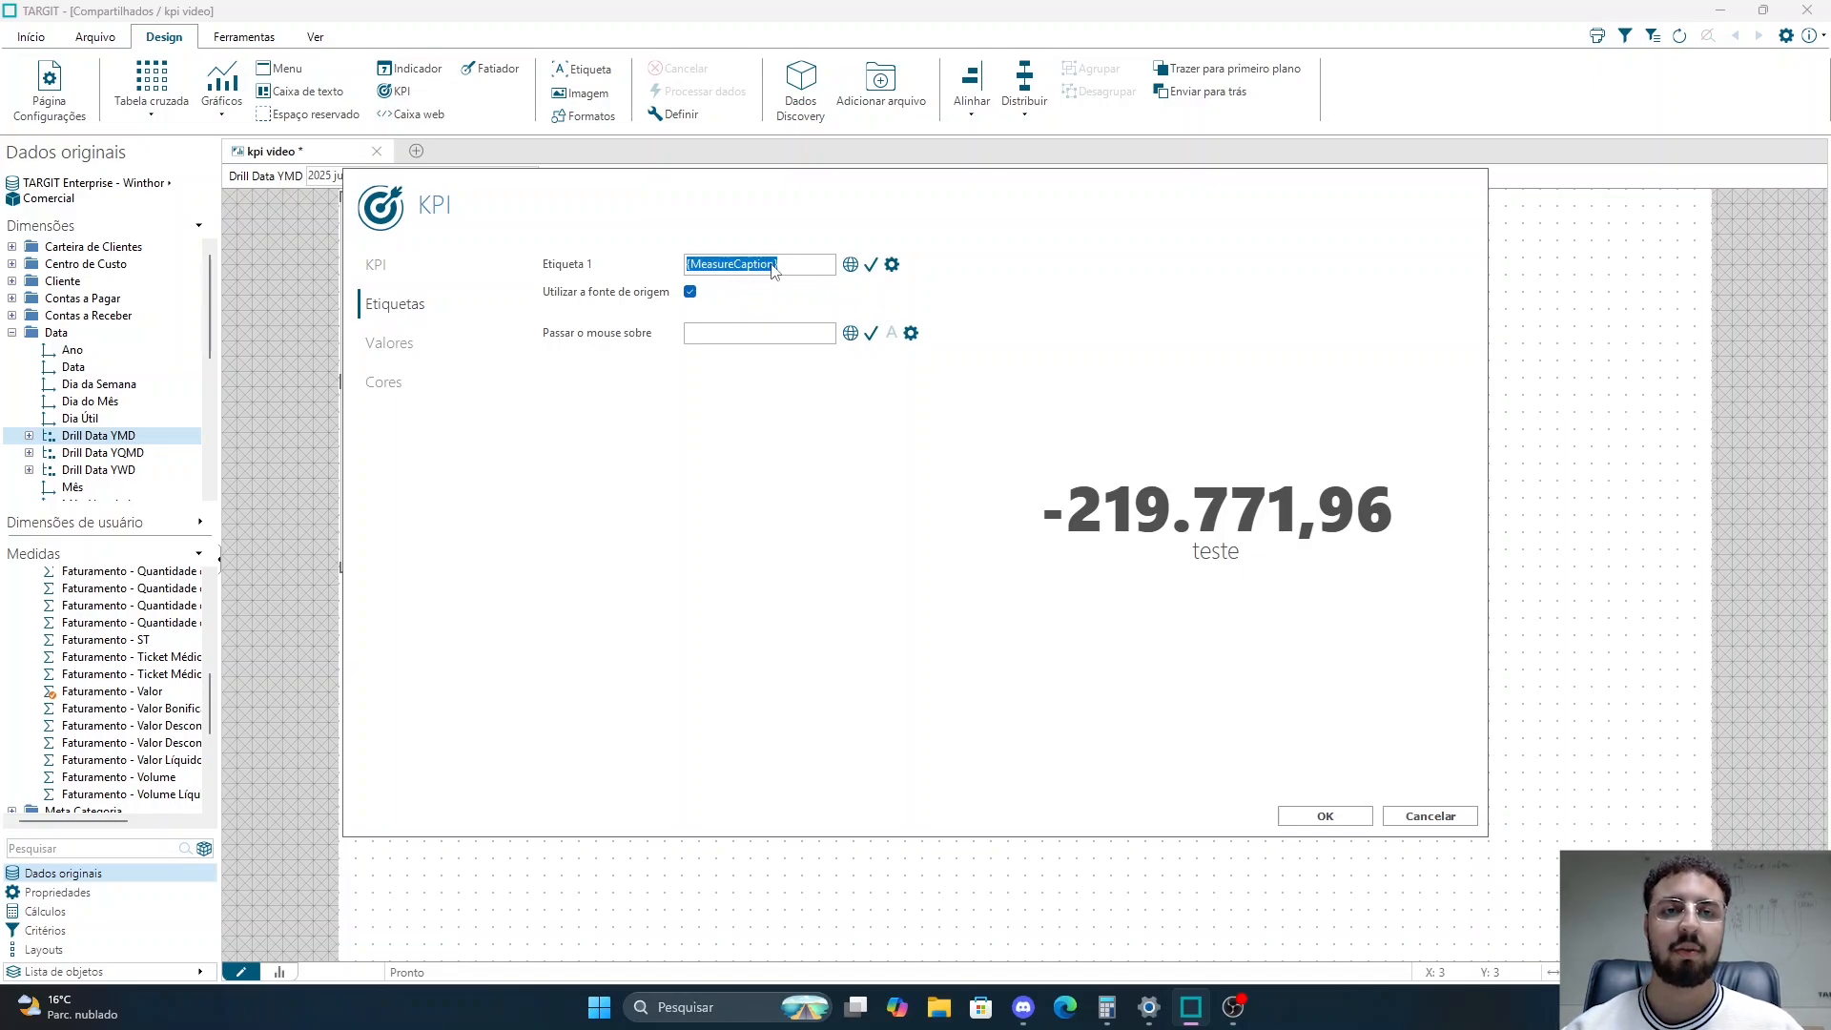
{"action": "left_click", "coordinate": [807, 266]}
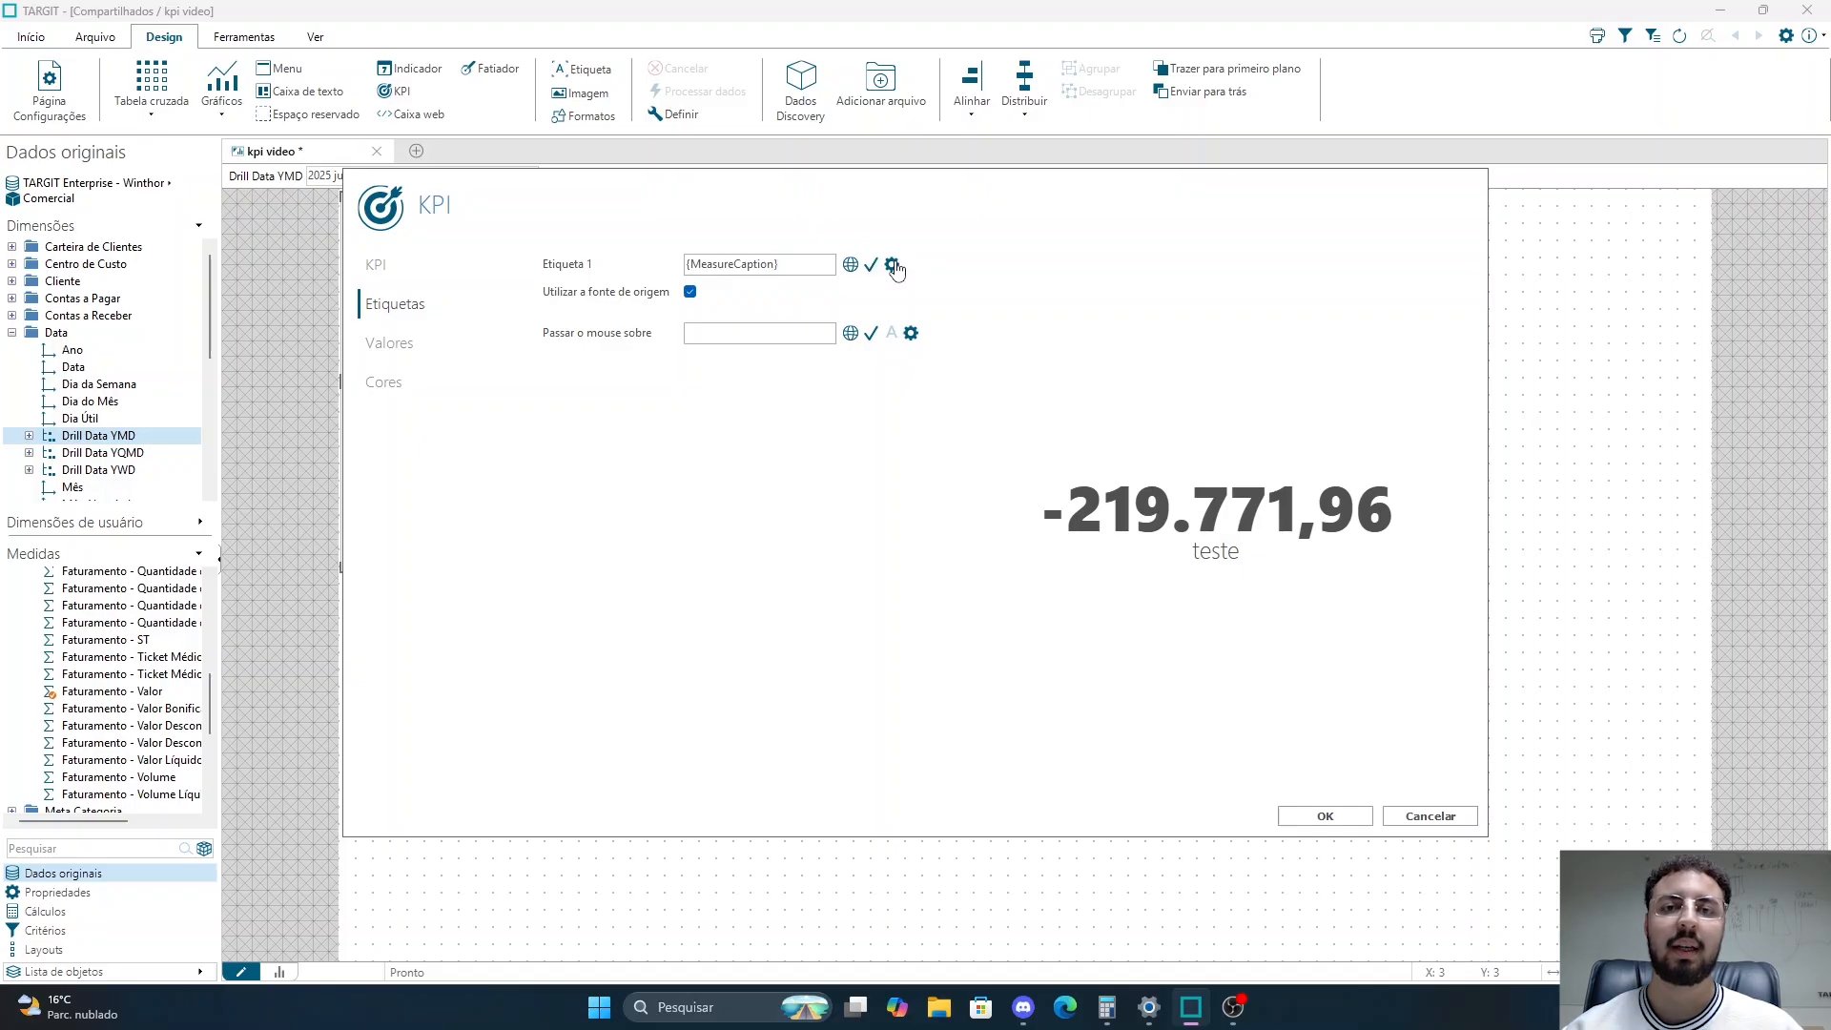
{"action": "left_click", "coordinate": [892, 266]}
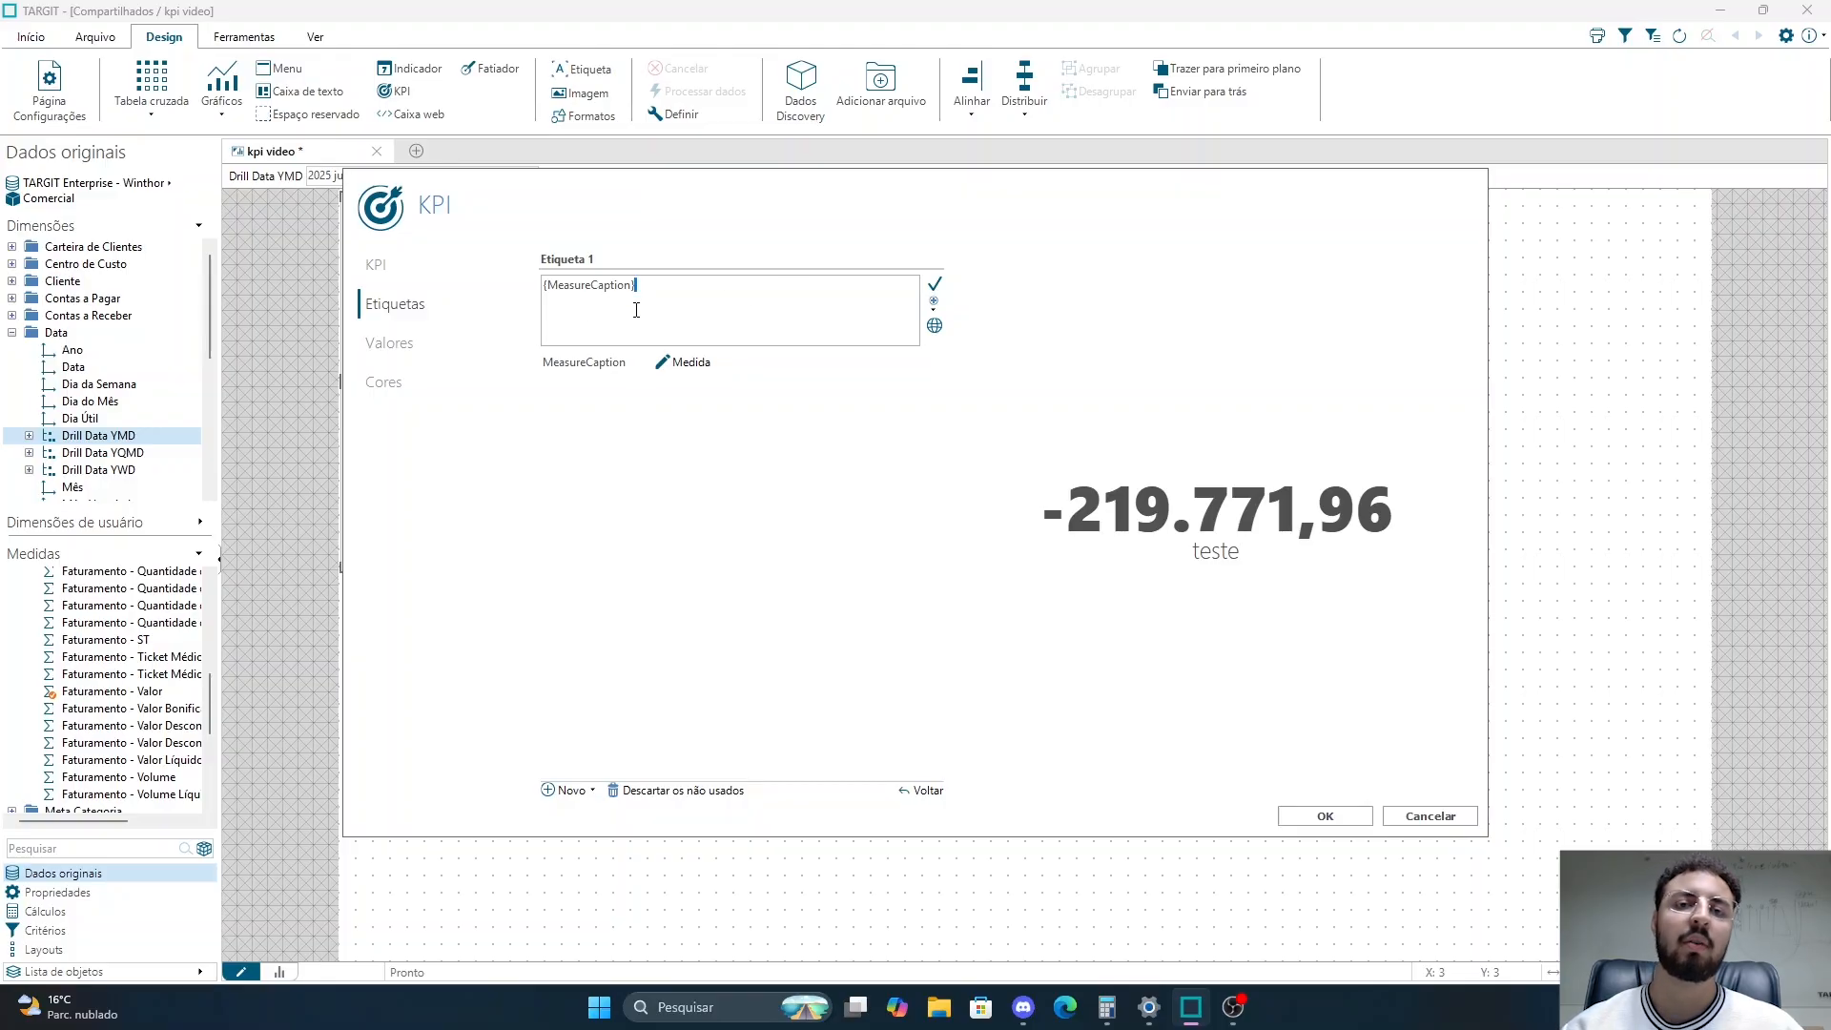
{"action": "left_click_drag", "start_coordinate": [636, 310], "coordinate": [497, 314]}
{"action": "key", "text": "BackSpace"}
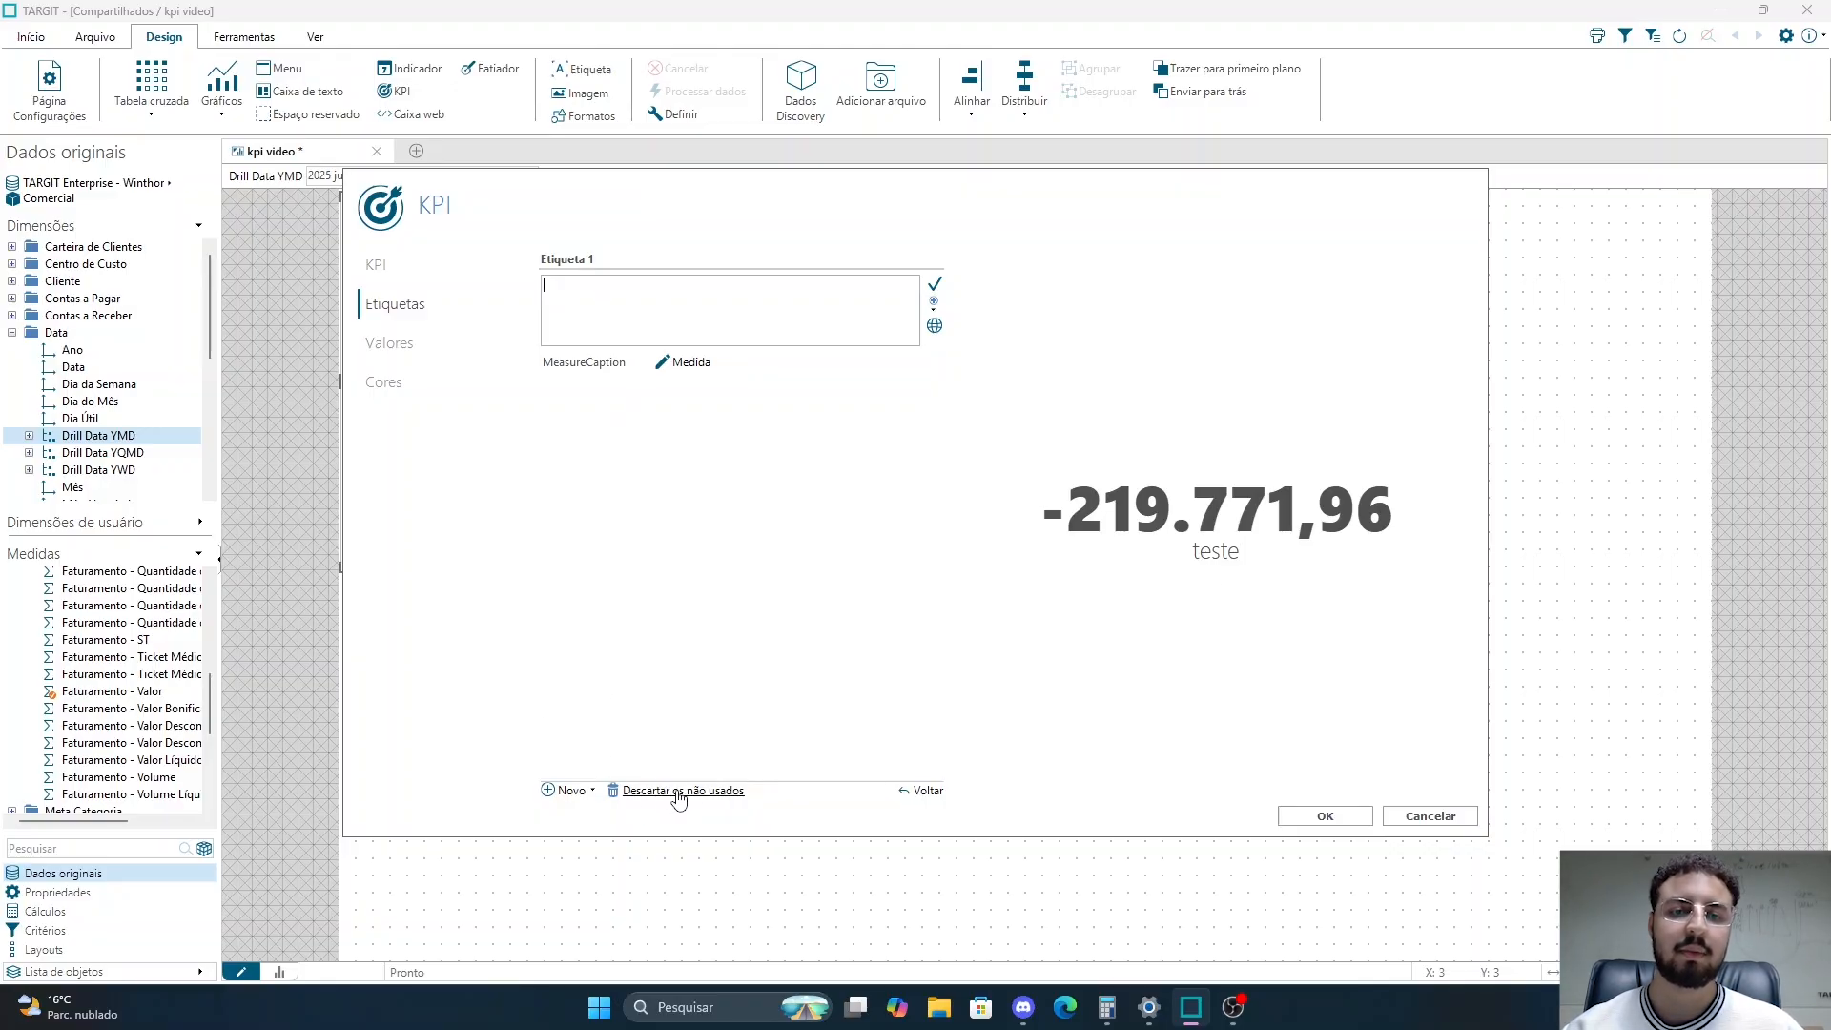
{"action": "left_click", "coordinate": [672, 789]}
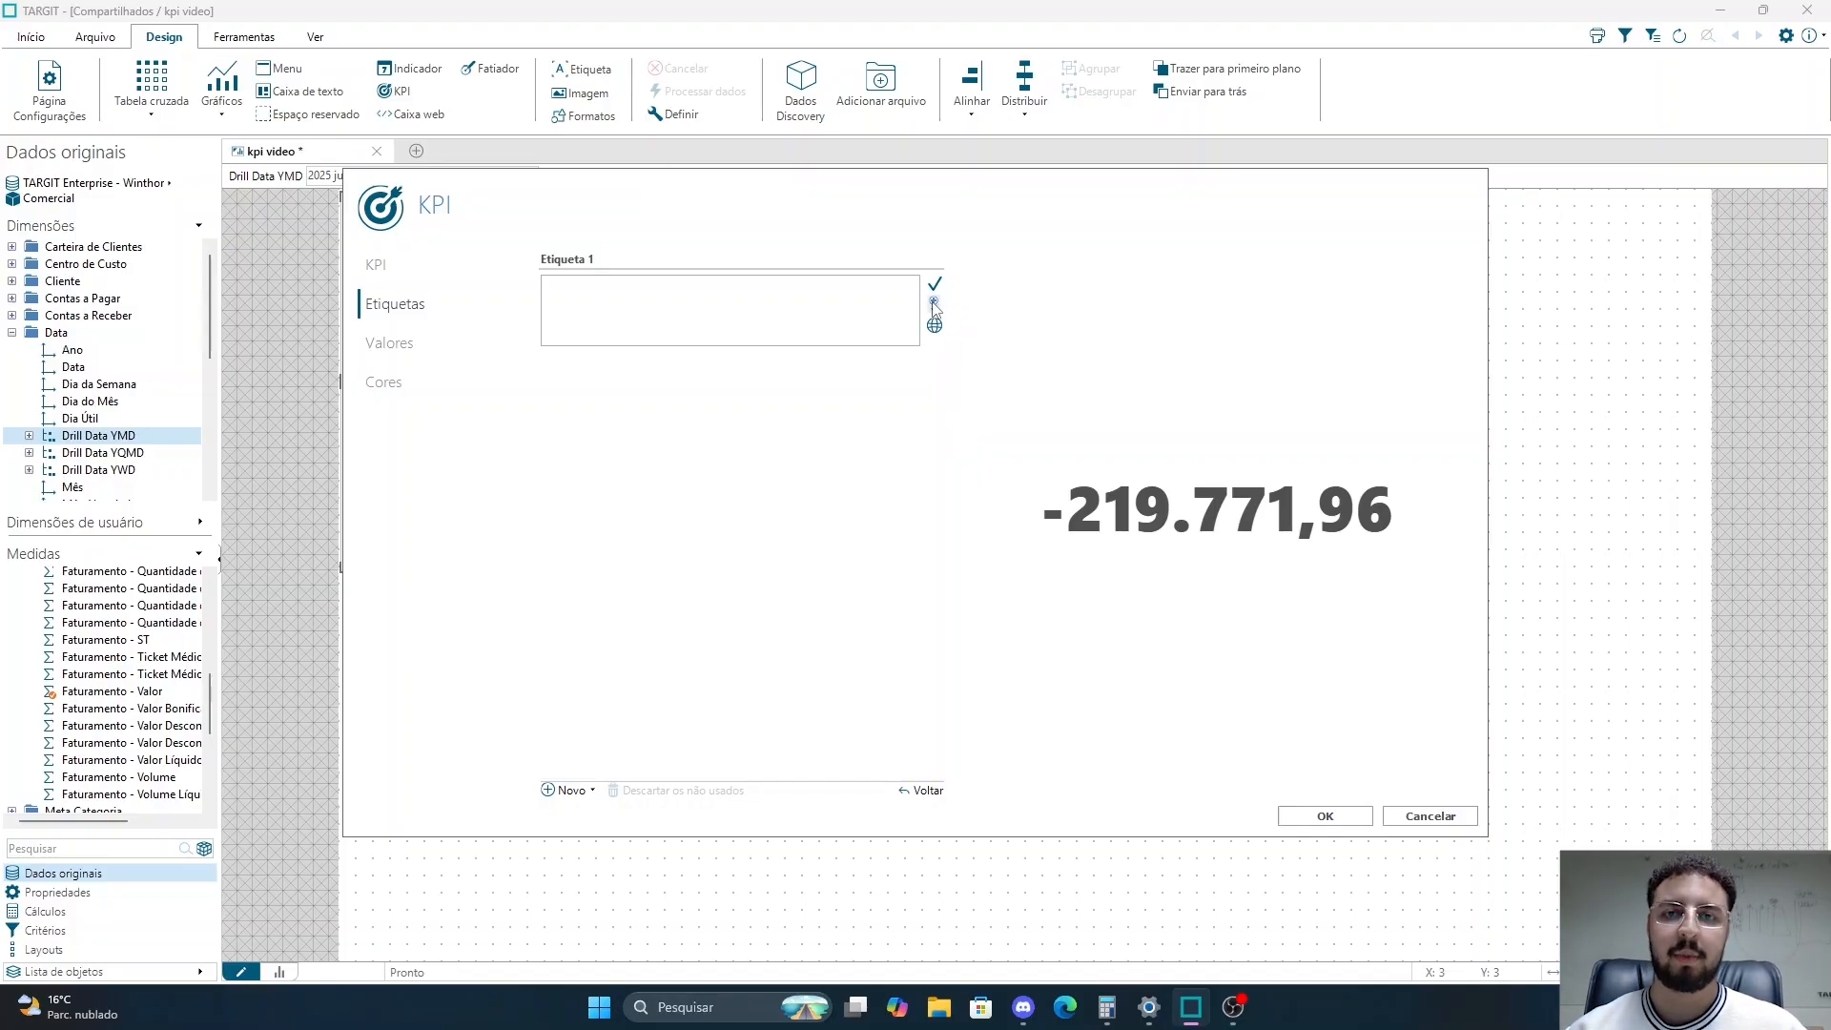
- Insert a new conditional text (Texto condicional) element into the empty Etiqueta 1
{"action": "left_click", "coordinate": [569, 793]}
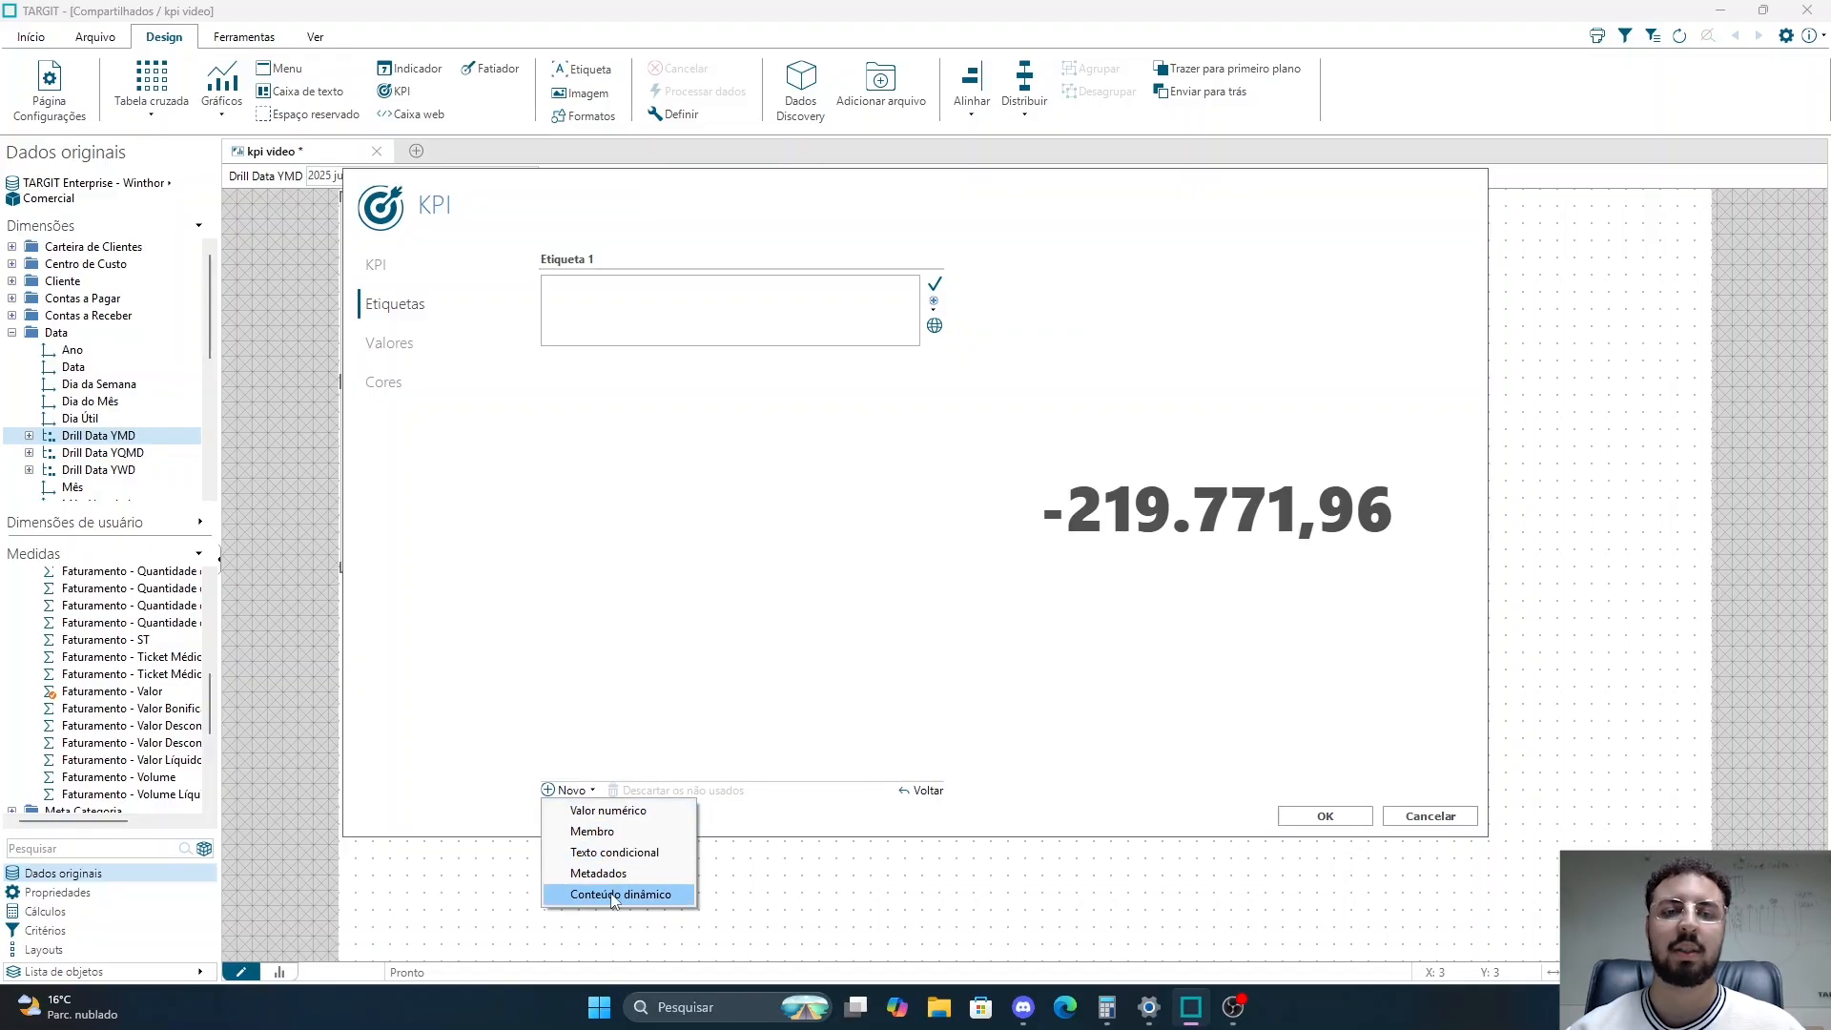
{"action": "left_click", "coordinate": [934, 302]}
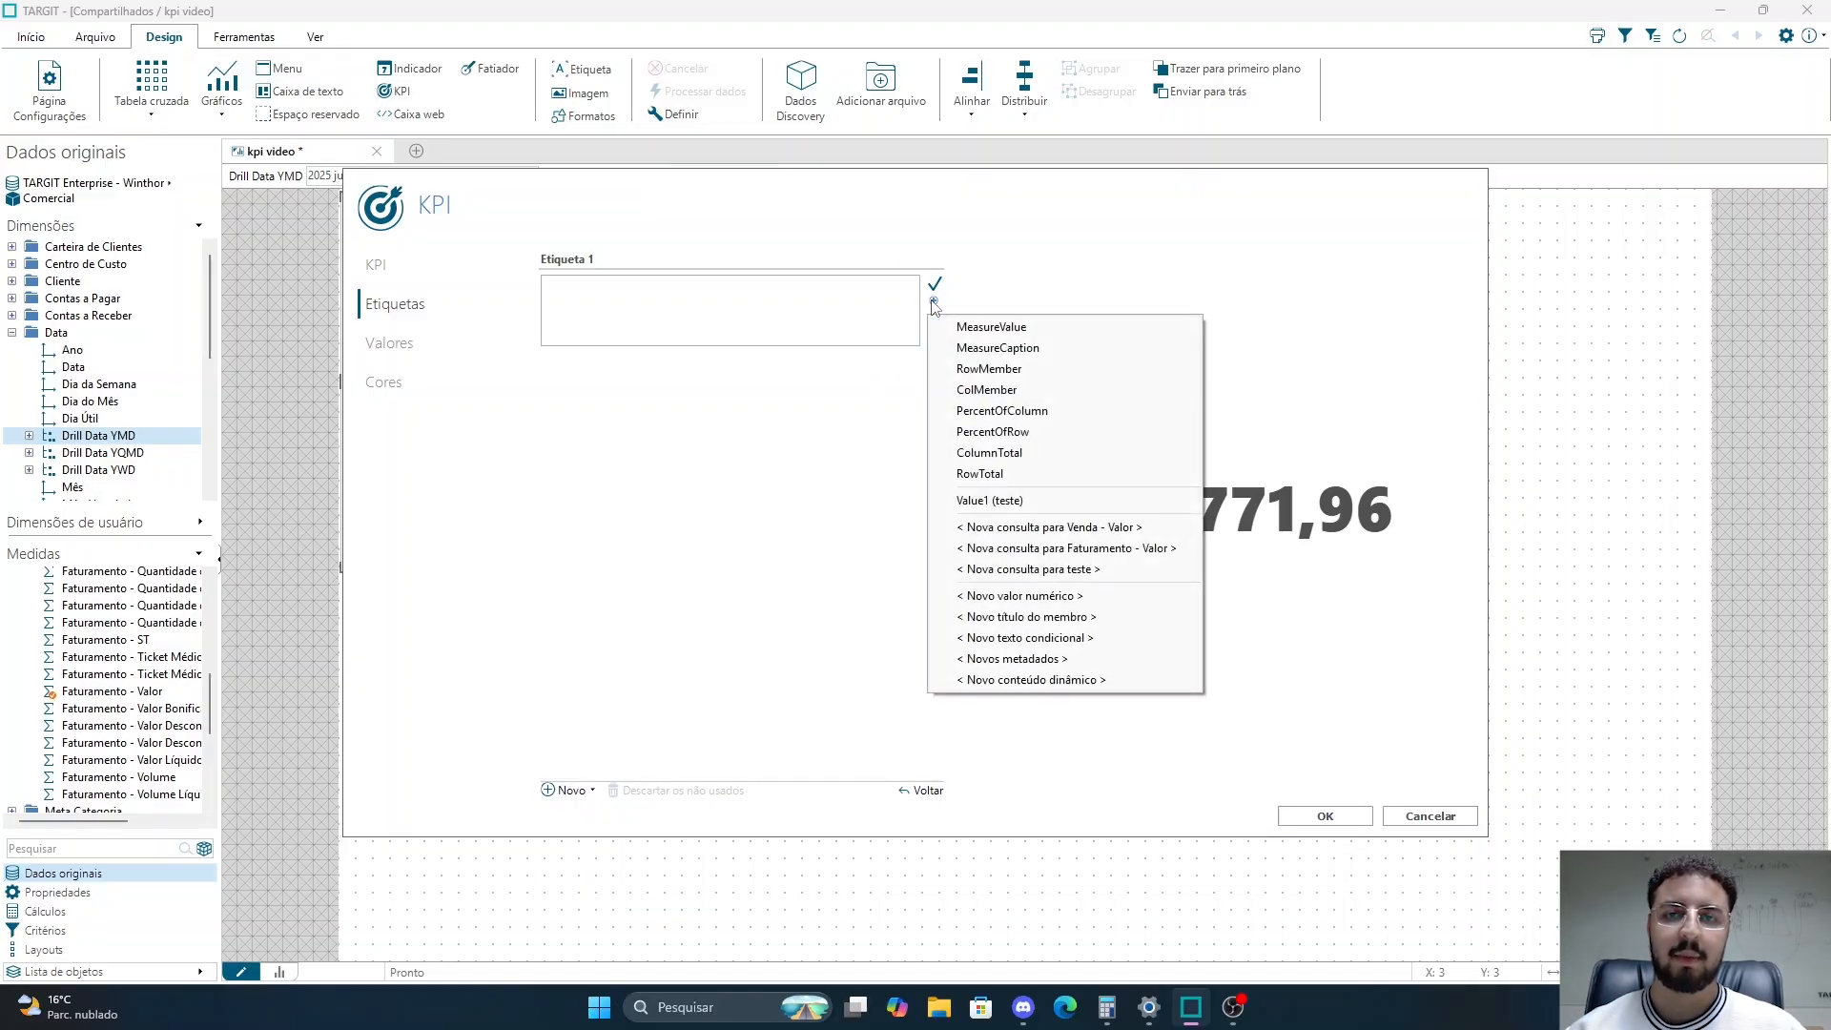
{"action": "left_click", "coordinate": [1021, 638]}
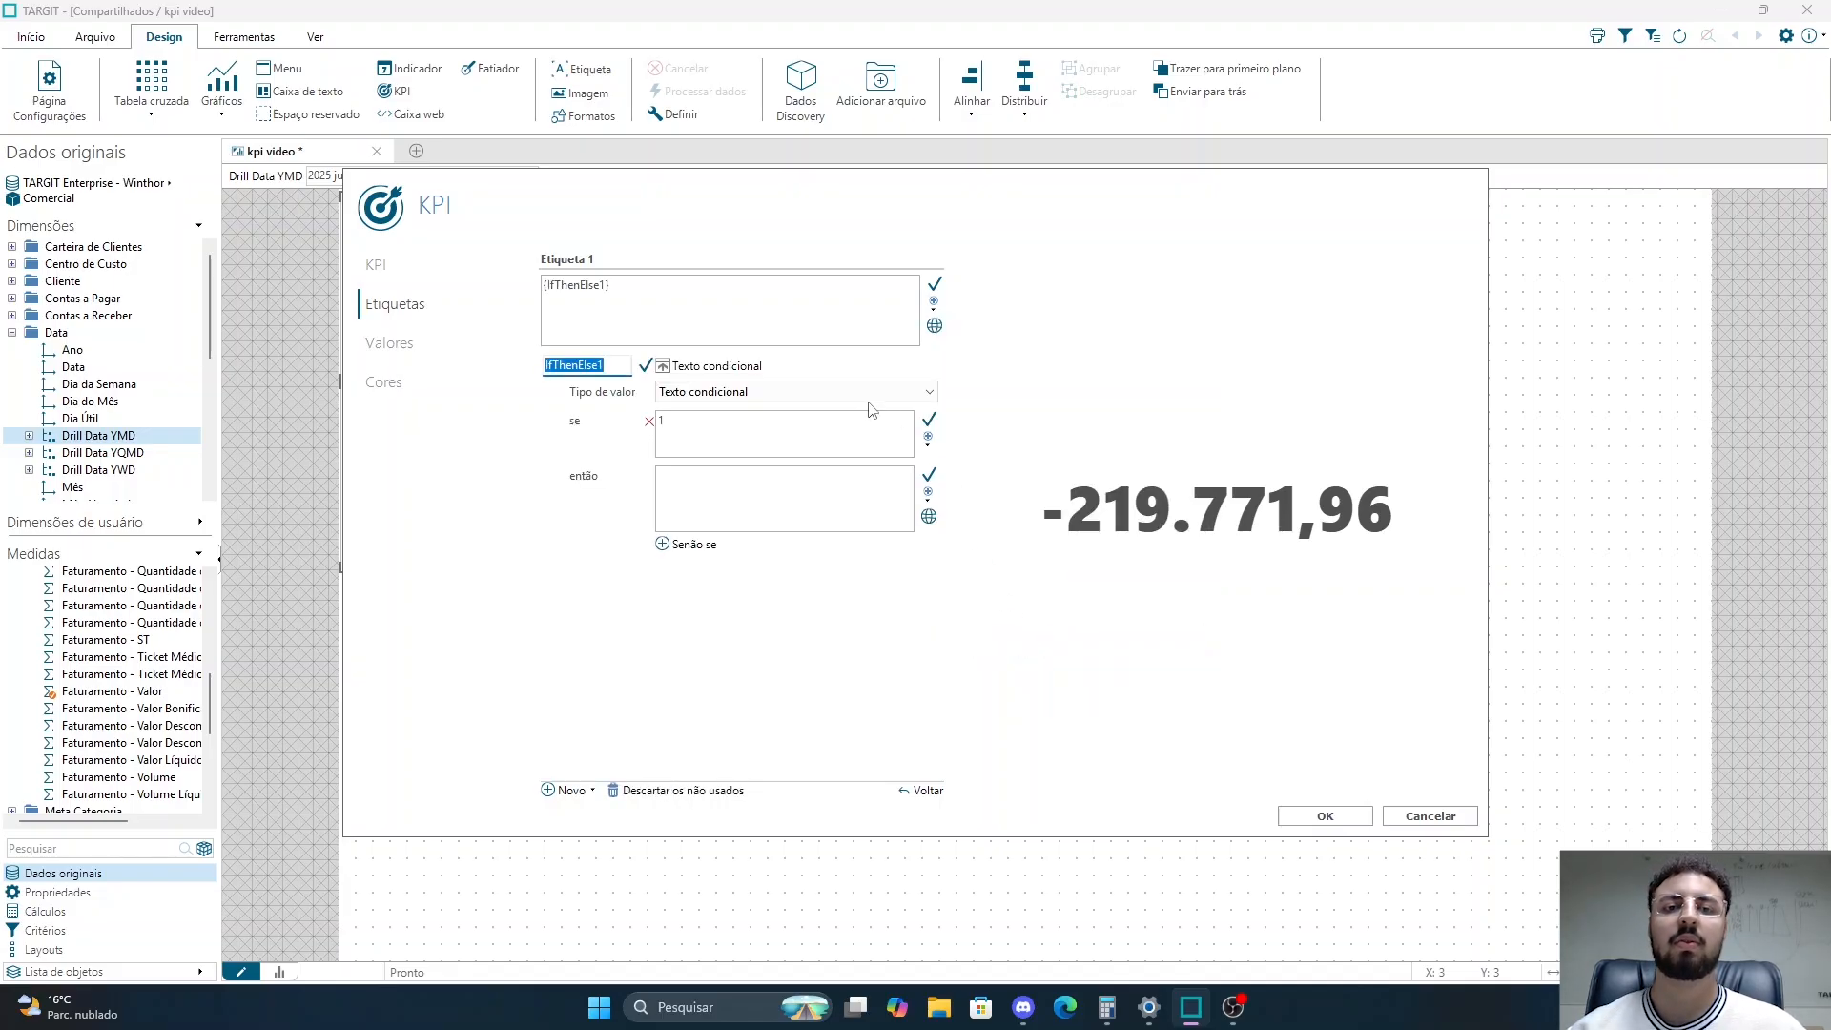
{"action": "left_click", "coordinate": [723, 321]}
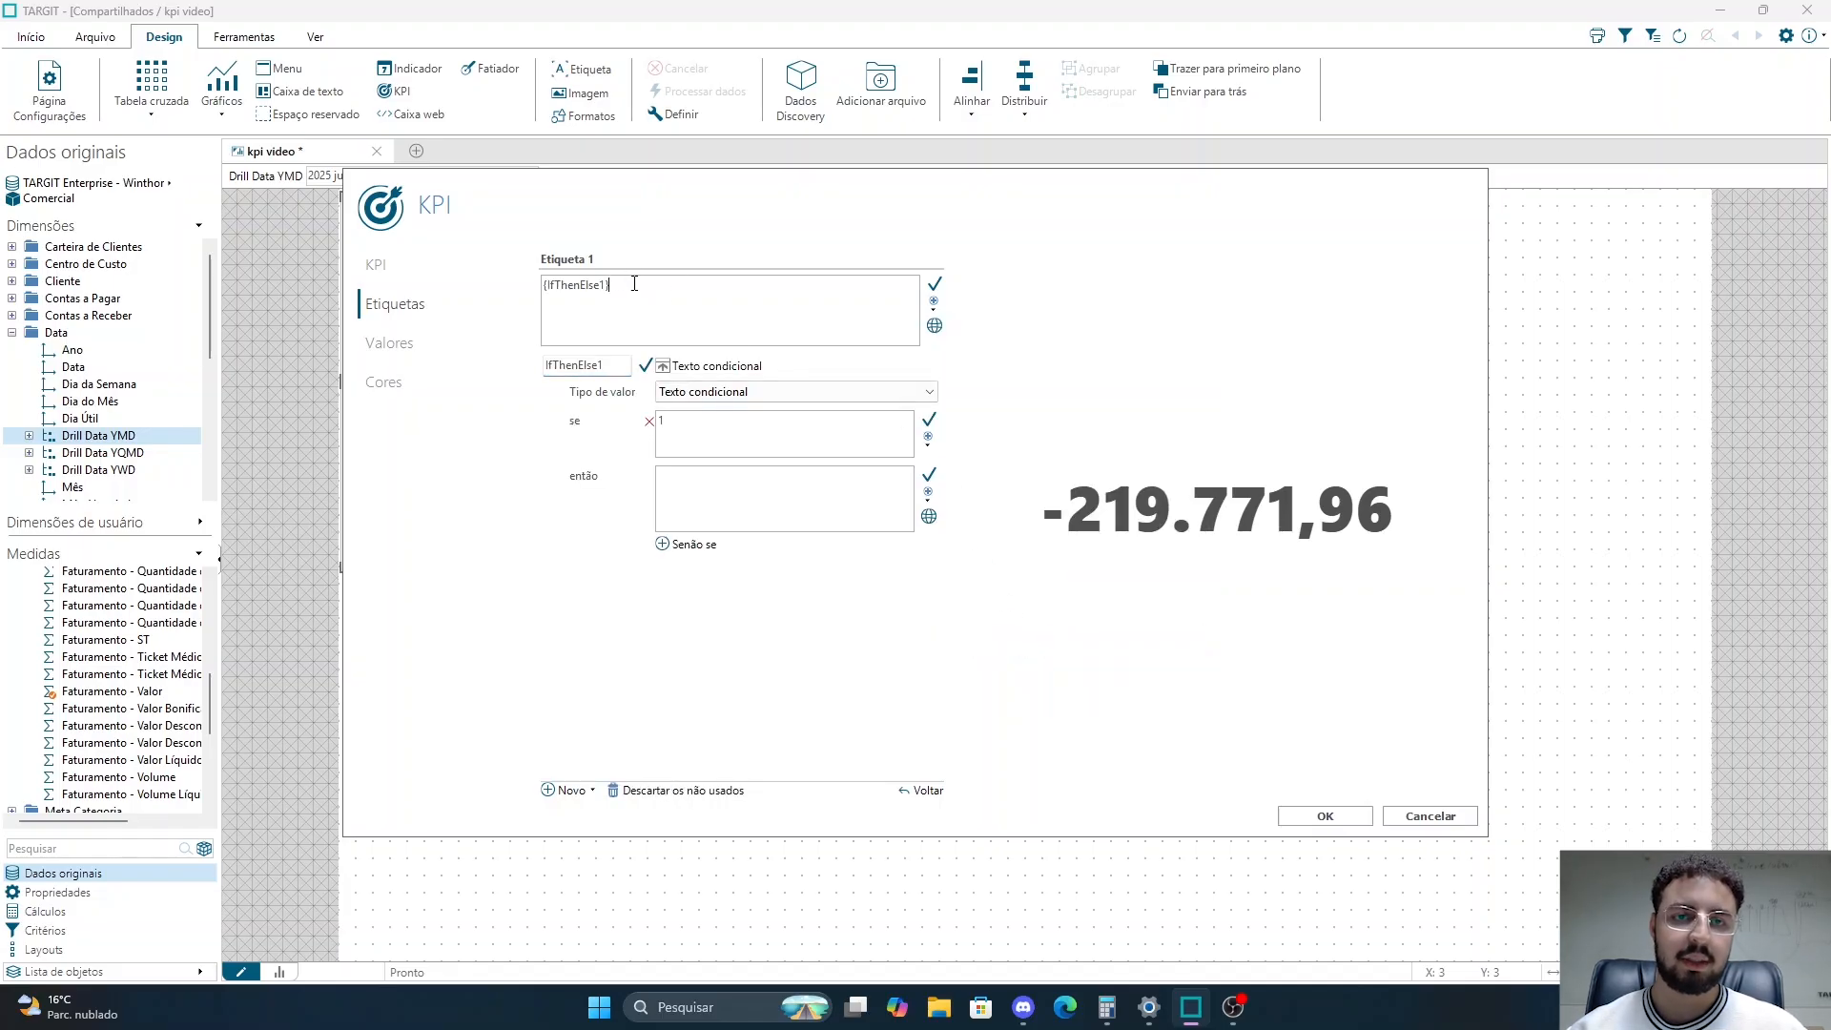
{"action": "left_click_drag", "start_coordinate": [634, 283], "coordinate": [495, 282]}
{"action": "left_click", "coordinate": [615, 288]}
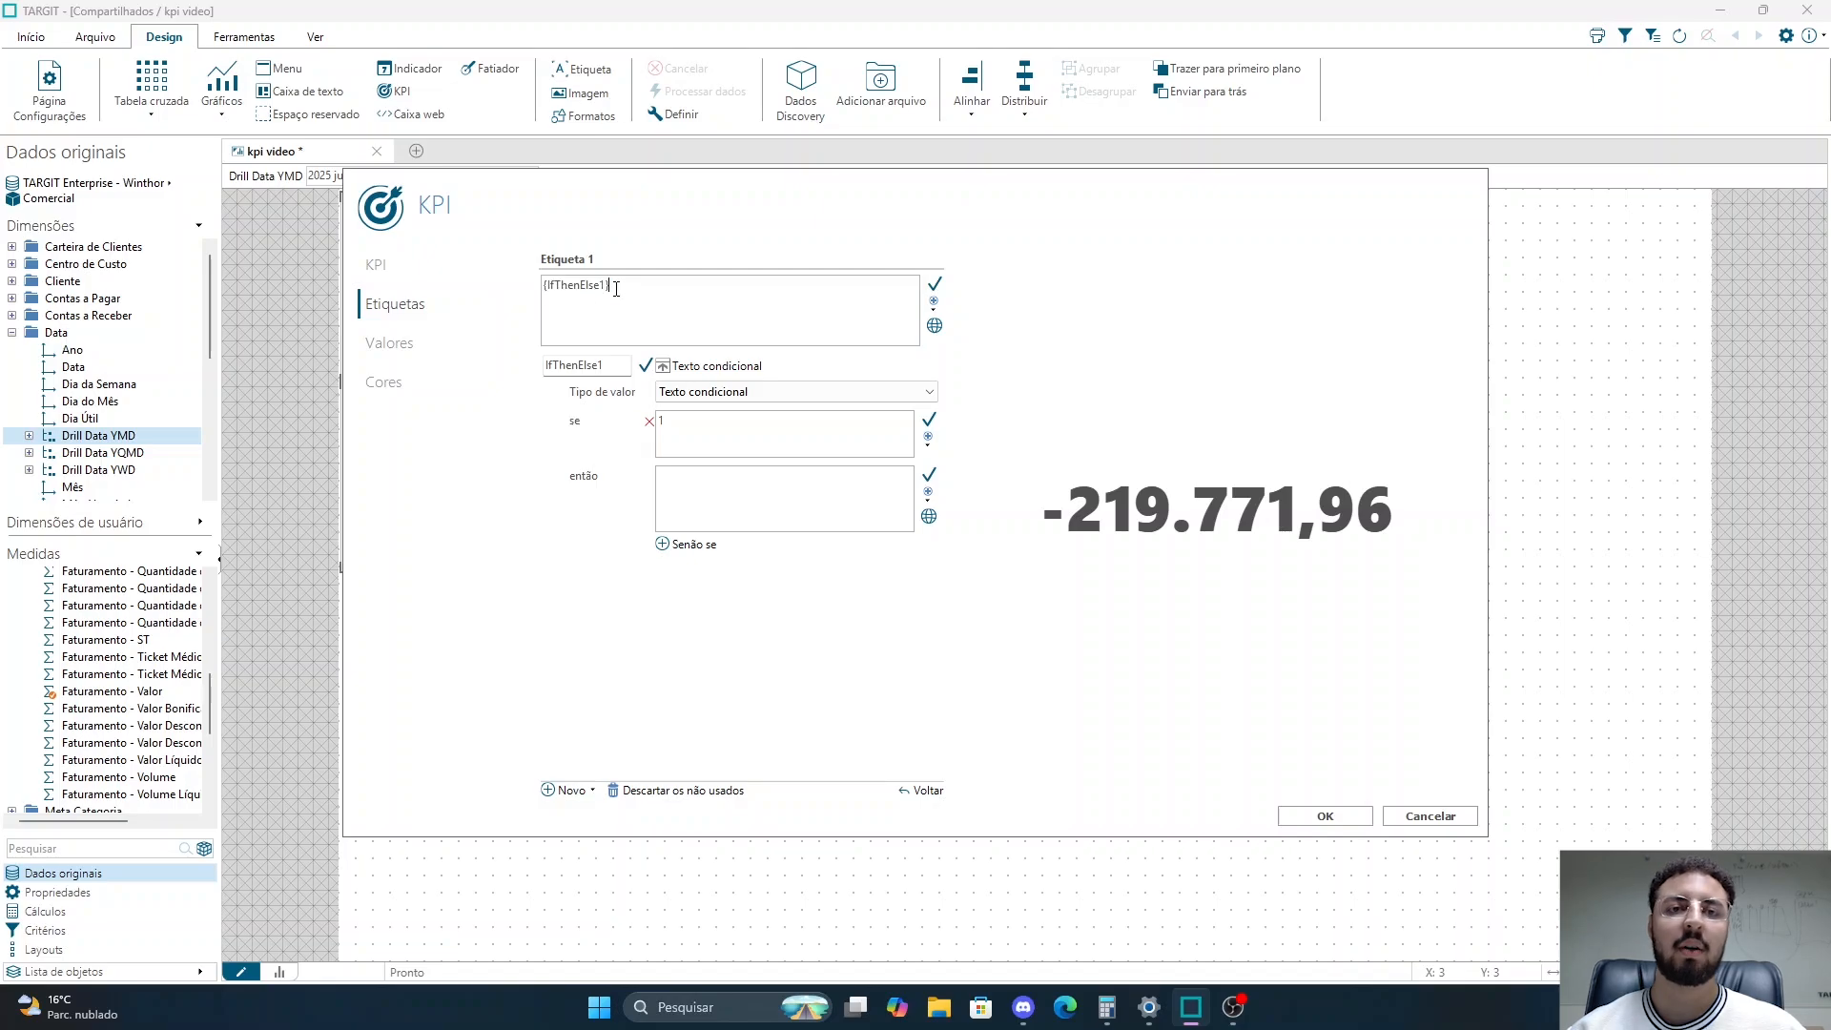
{"action": "double_click", "coordinate": [617, 288]}
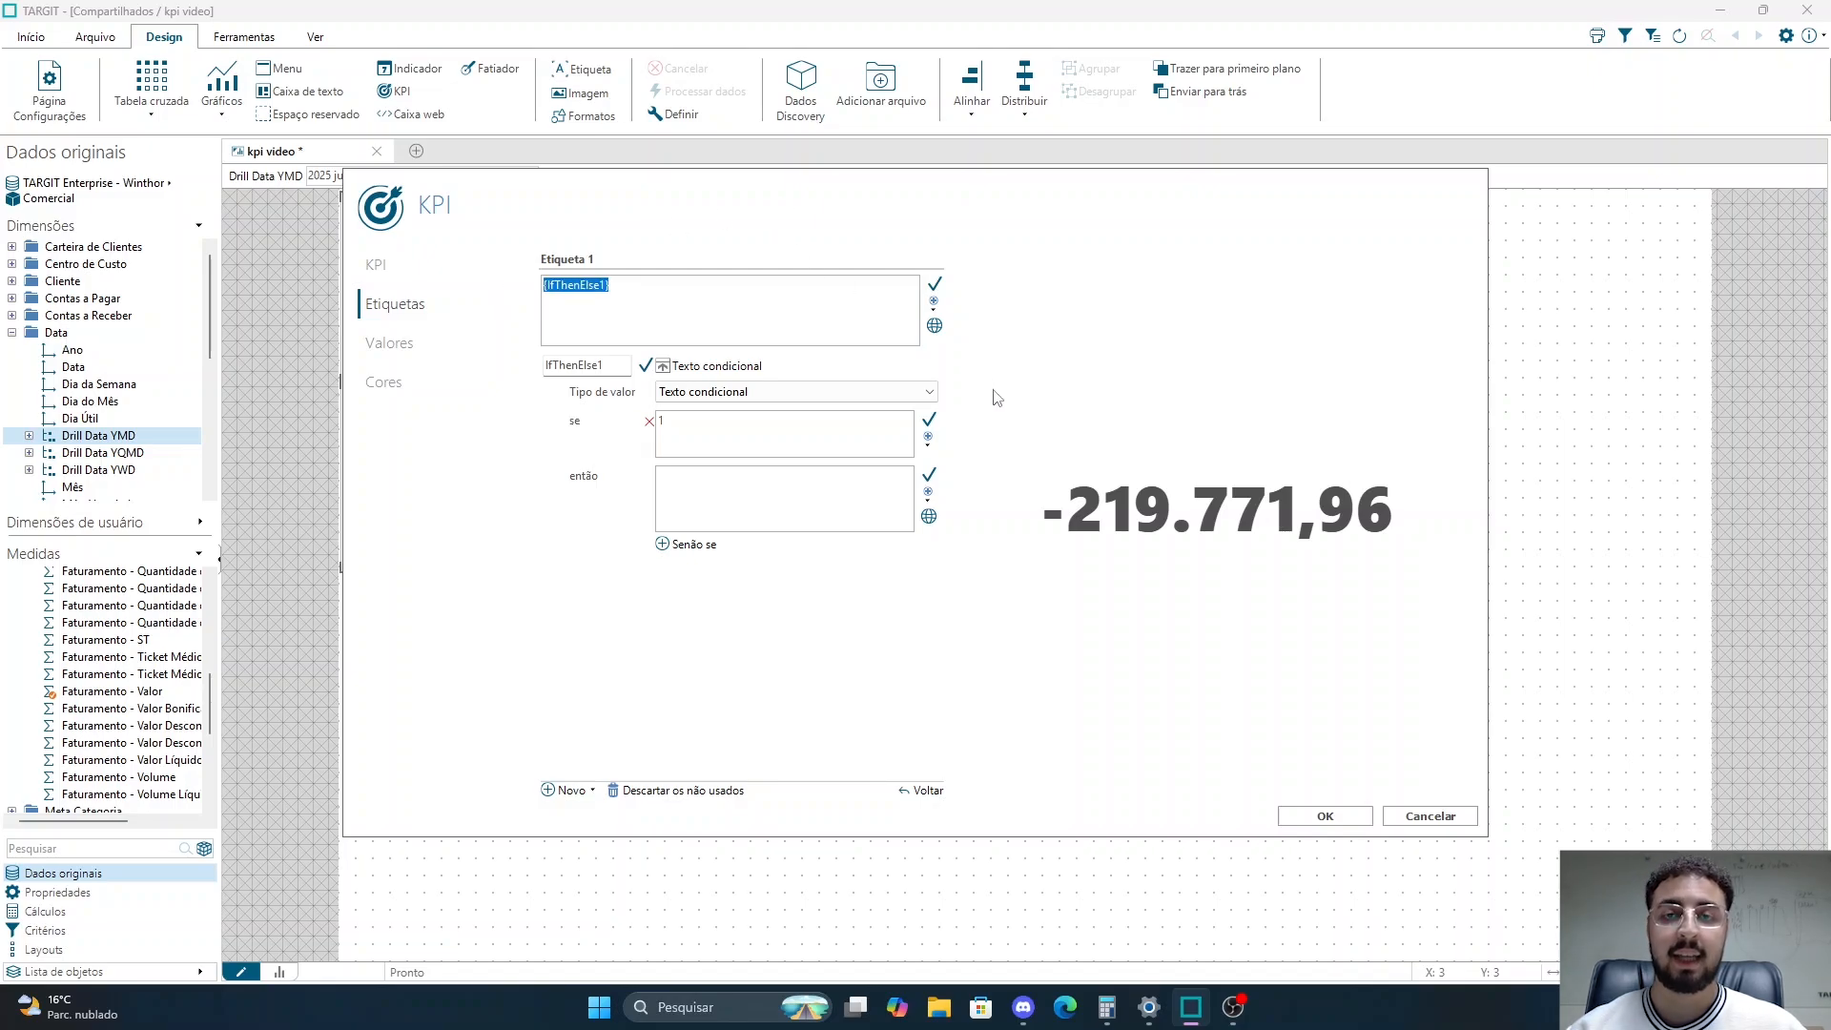
{"action": "left_click", "coordinate": [704, 335]}
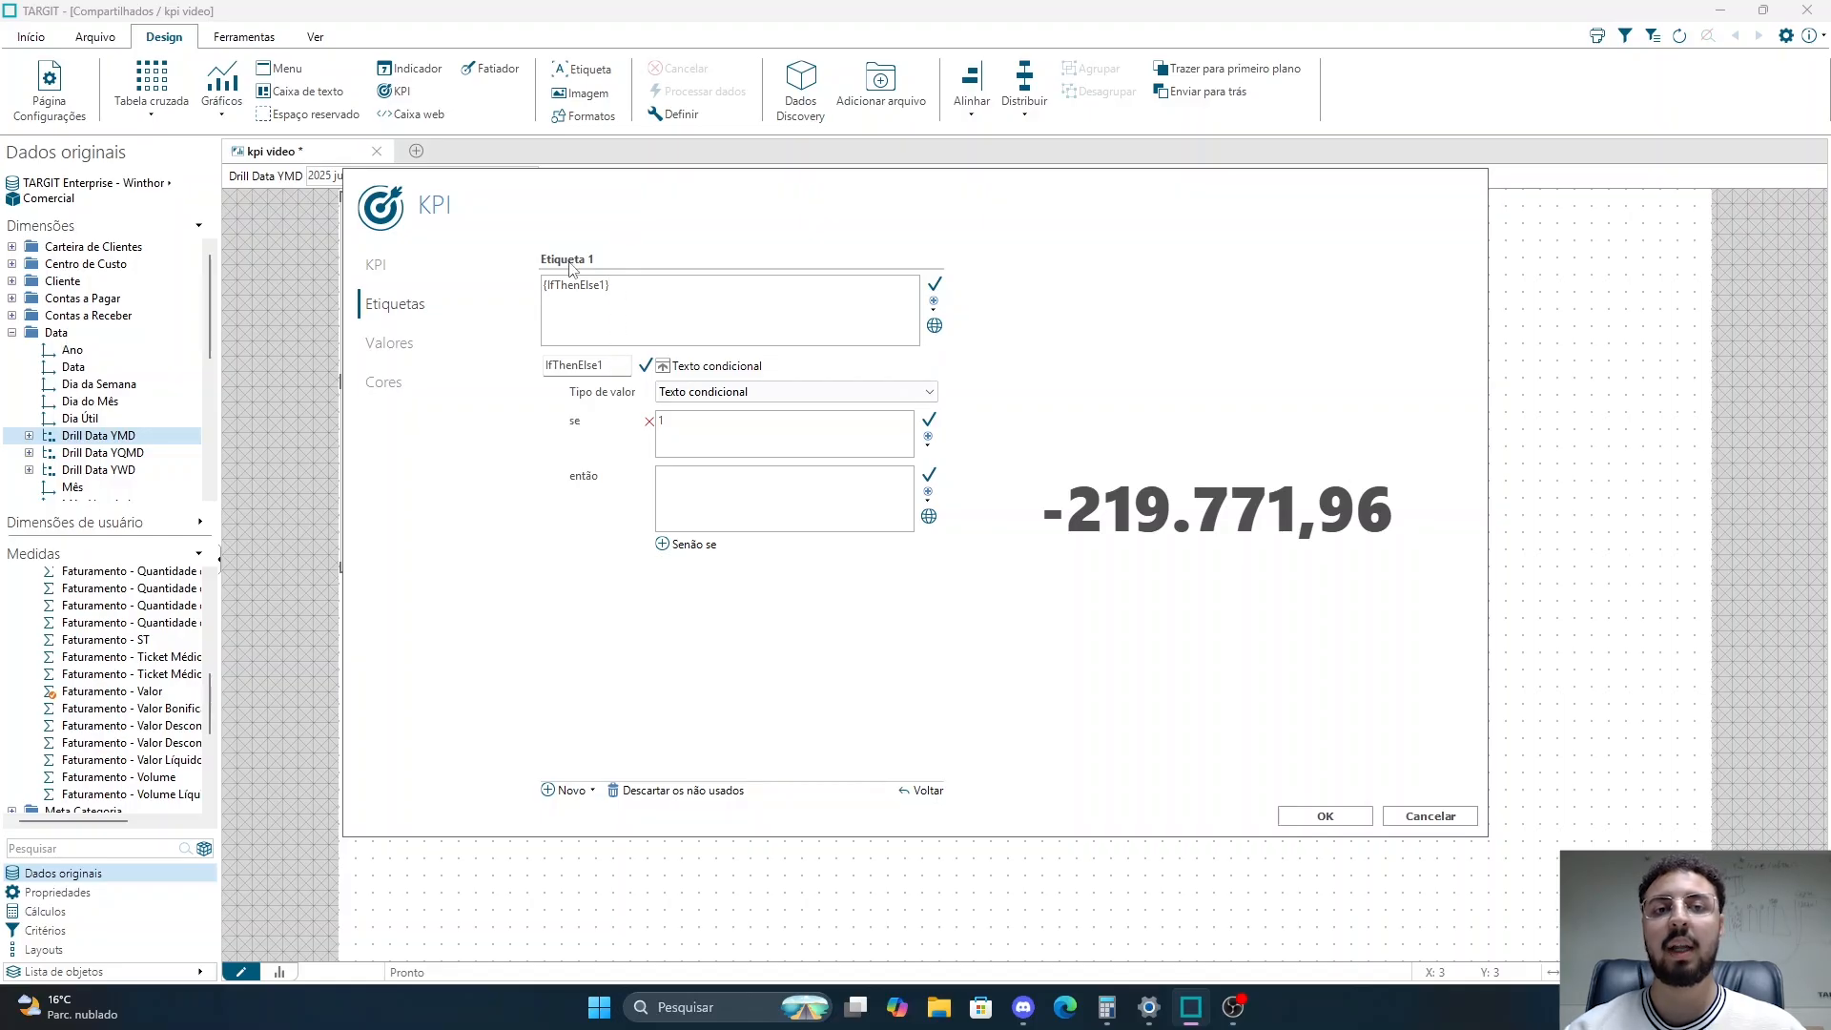
- Rename the conditional text element IfThenElse1 as textocondicional1
{"action": "left_click", "coordinate": [620, 366]}
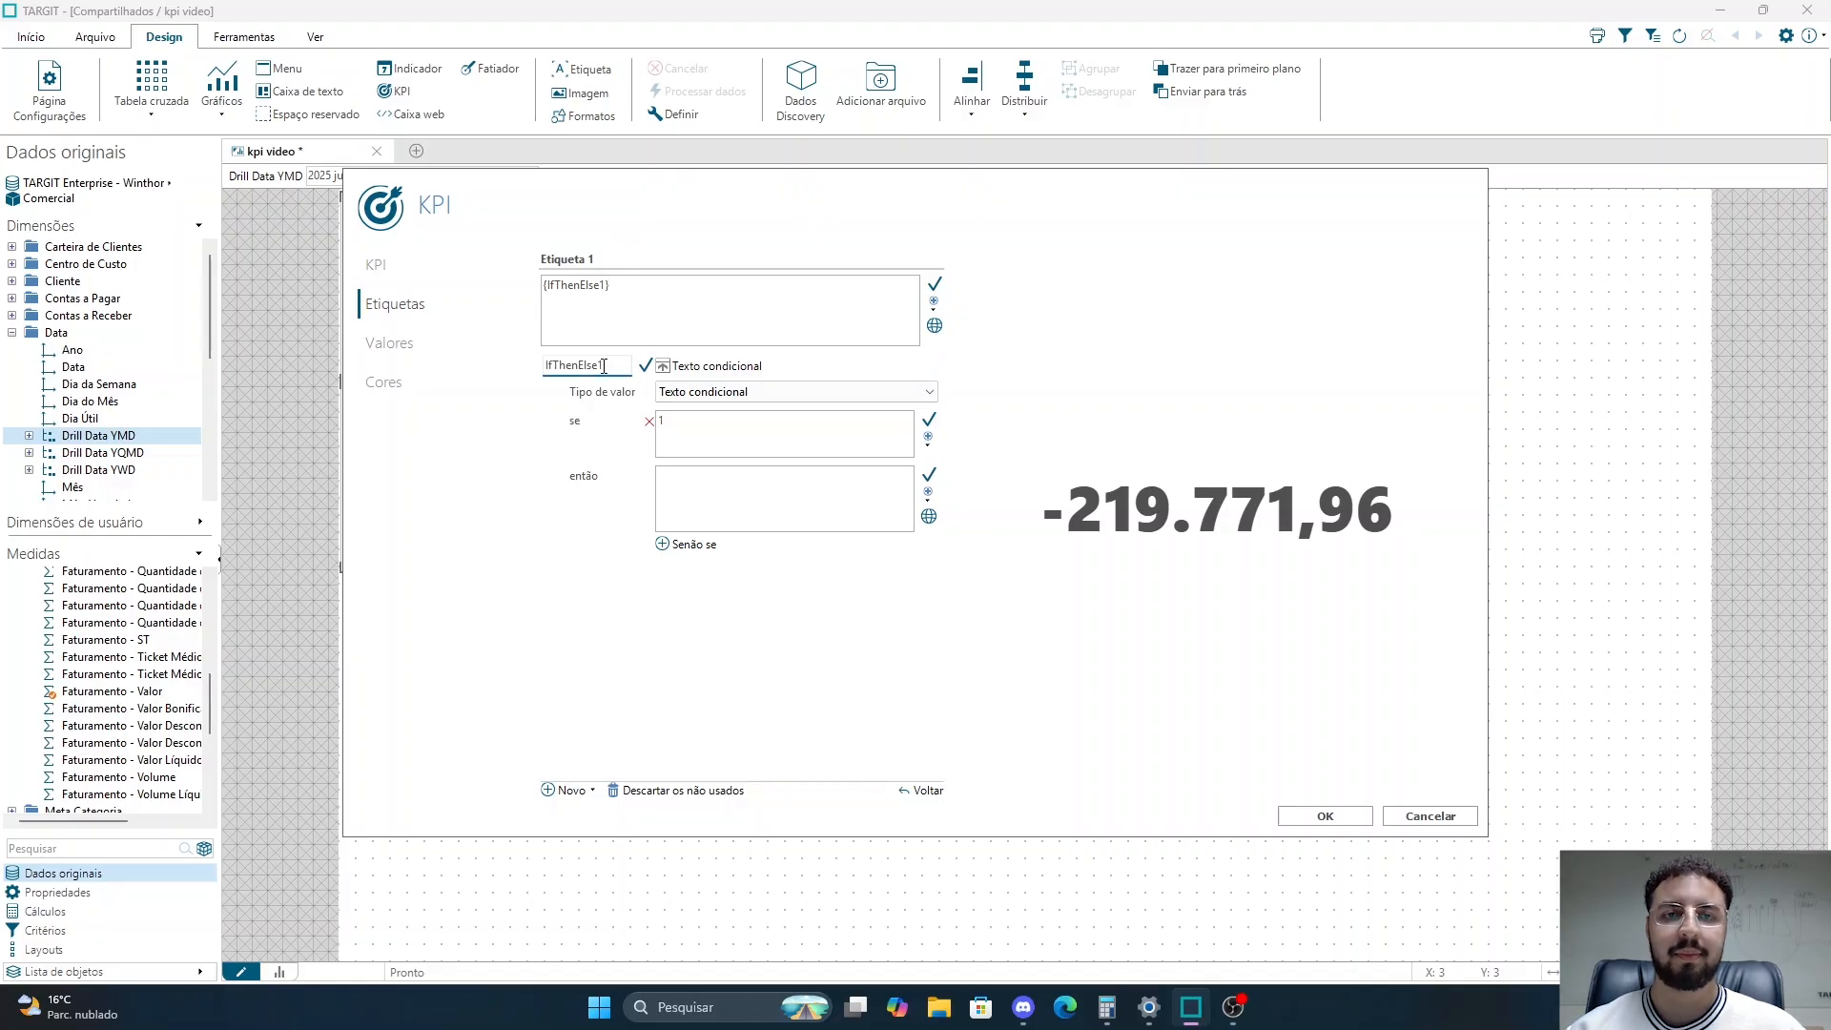
{"action": "left_click_drag", "start_coordinate": [604, 366], "coordinate": [545, 366]}
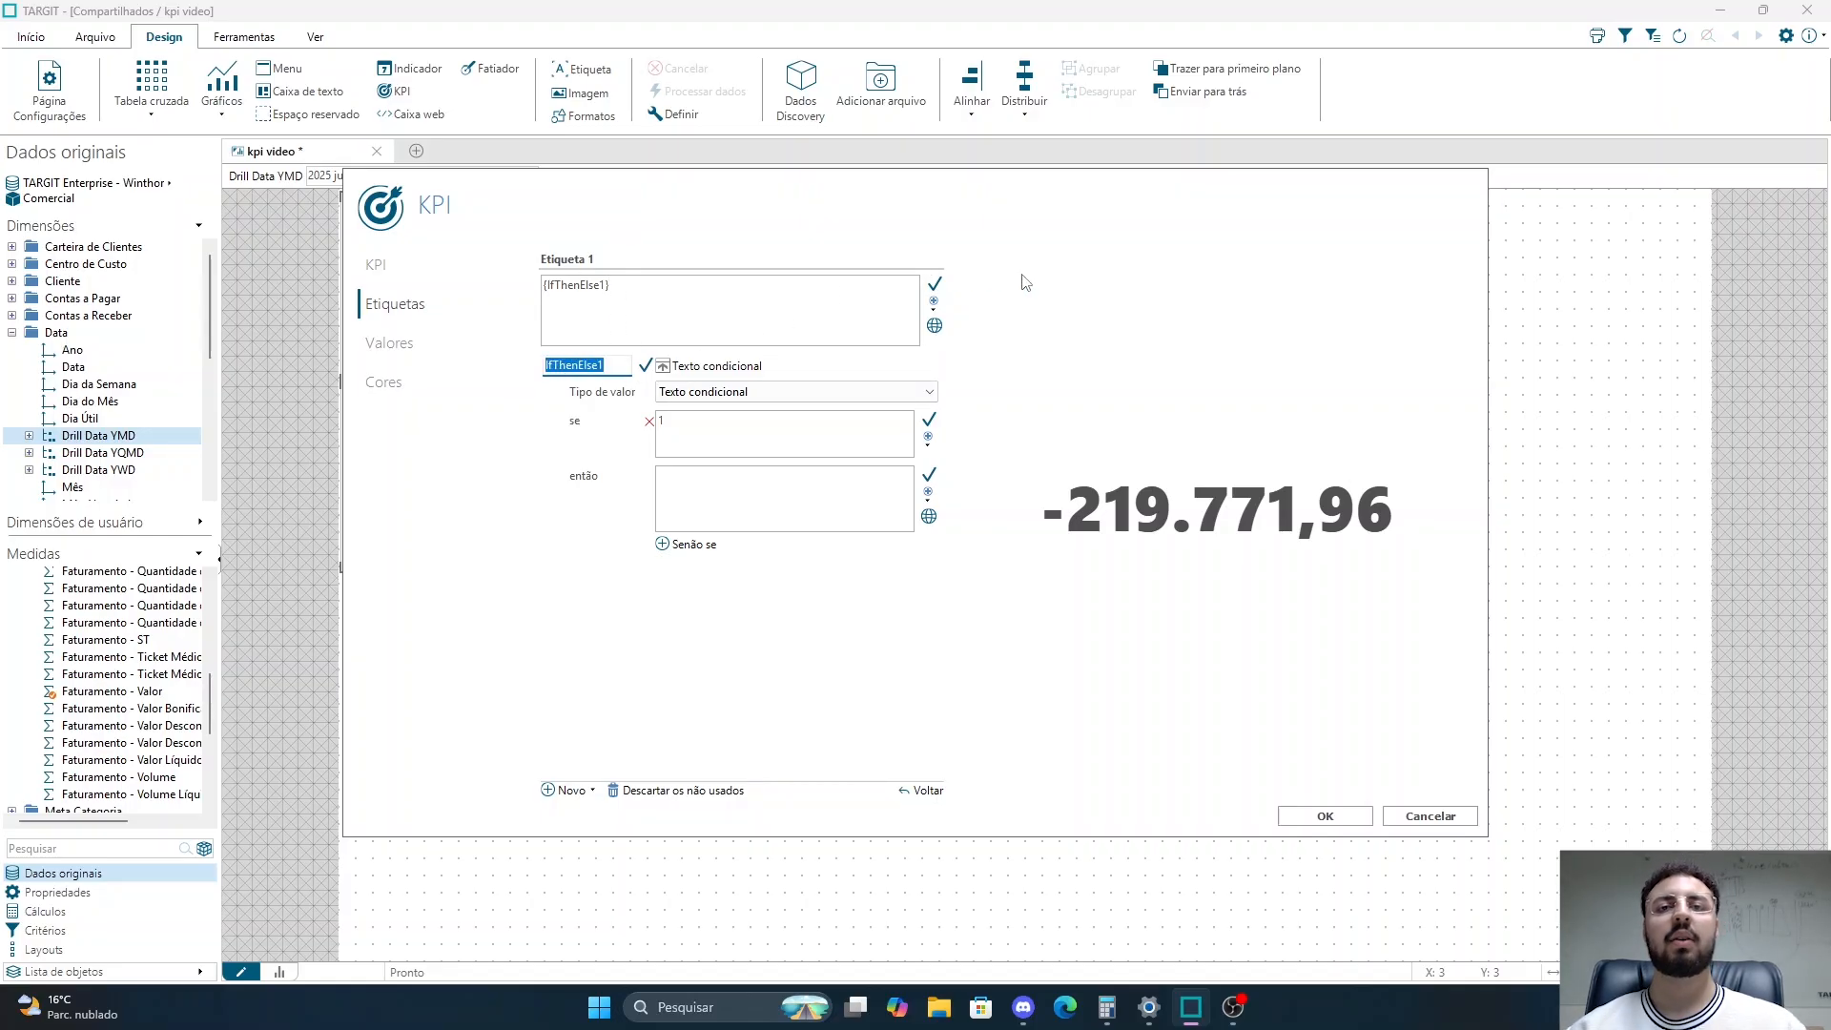
{"action": "type", "text": "te"}
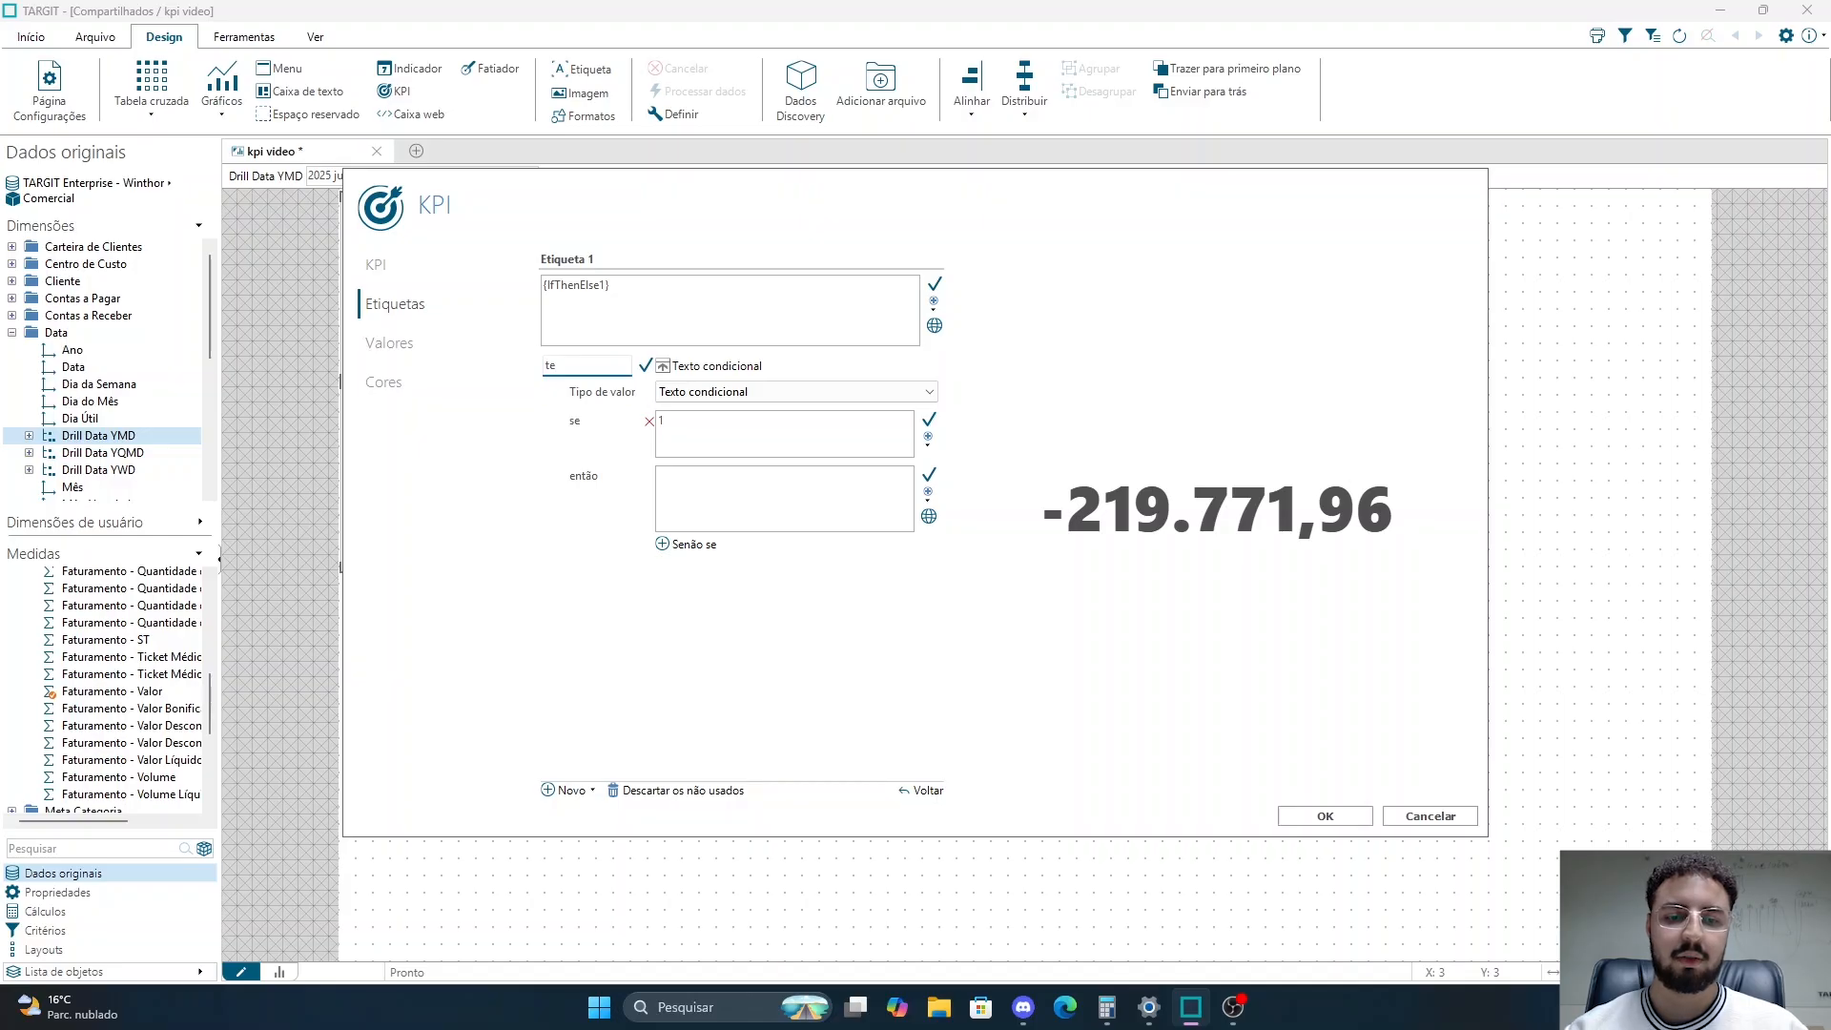
{"action": "type", "text": "t"}
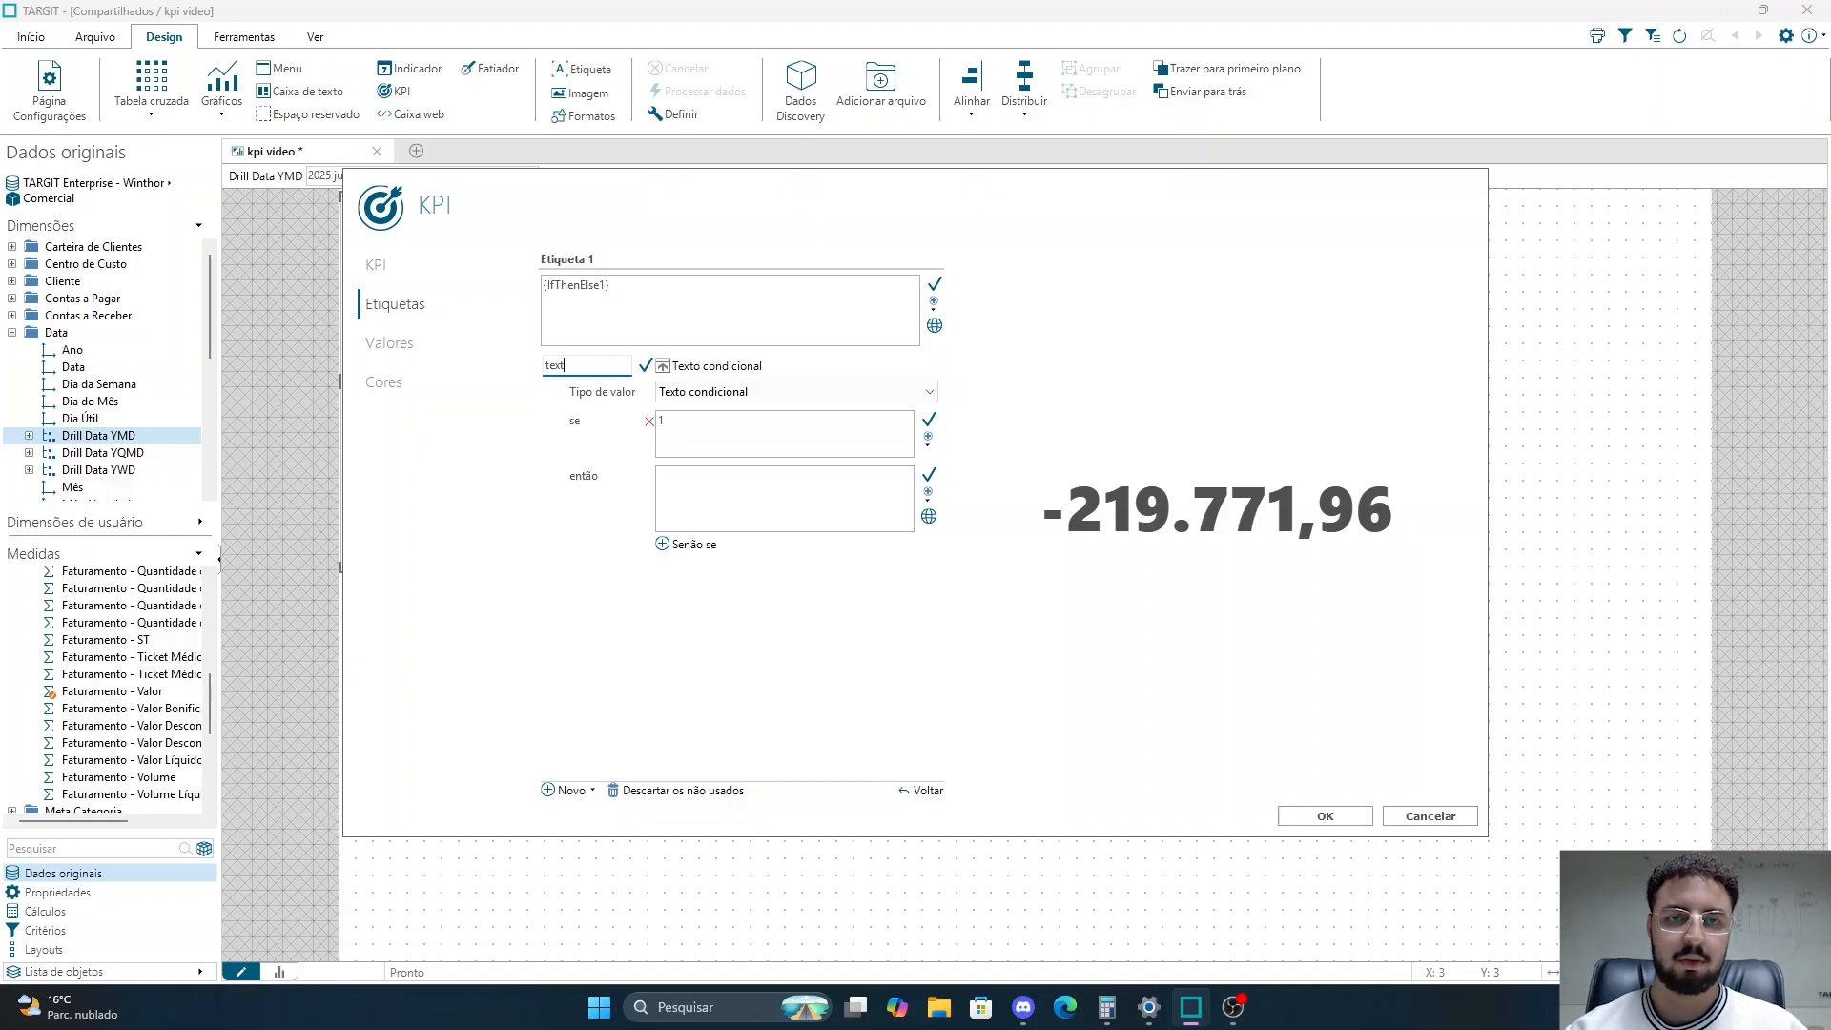
{"action": "type", "text": "ocnocondicional"}
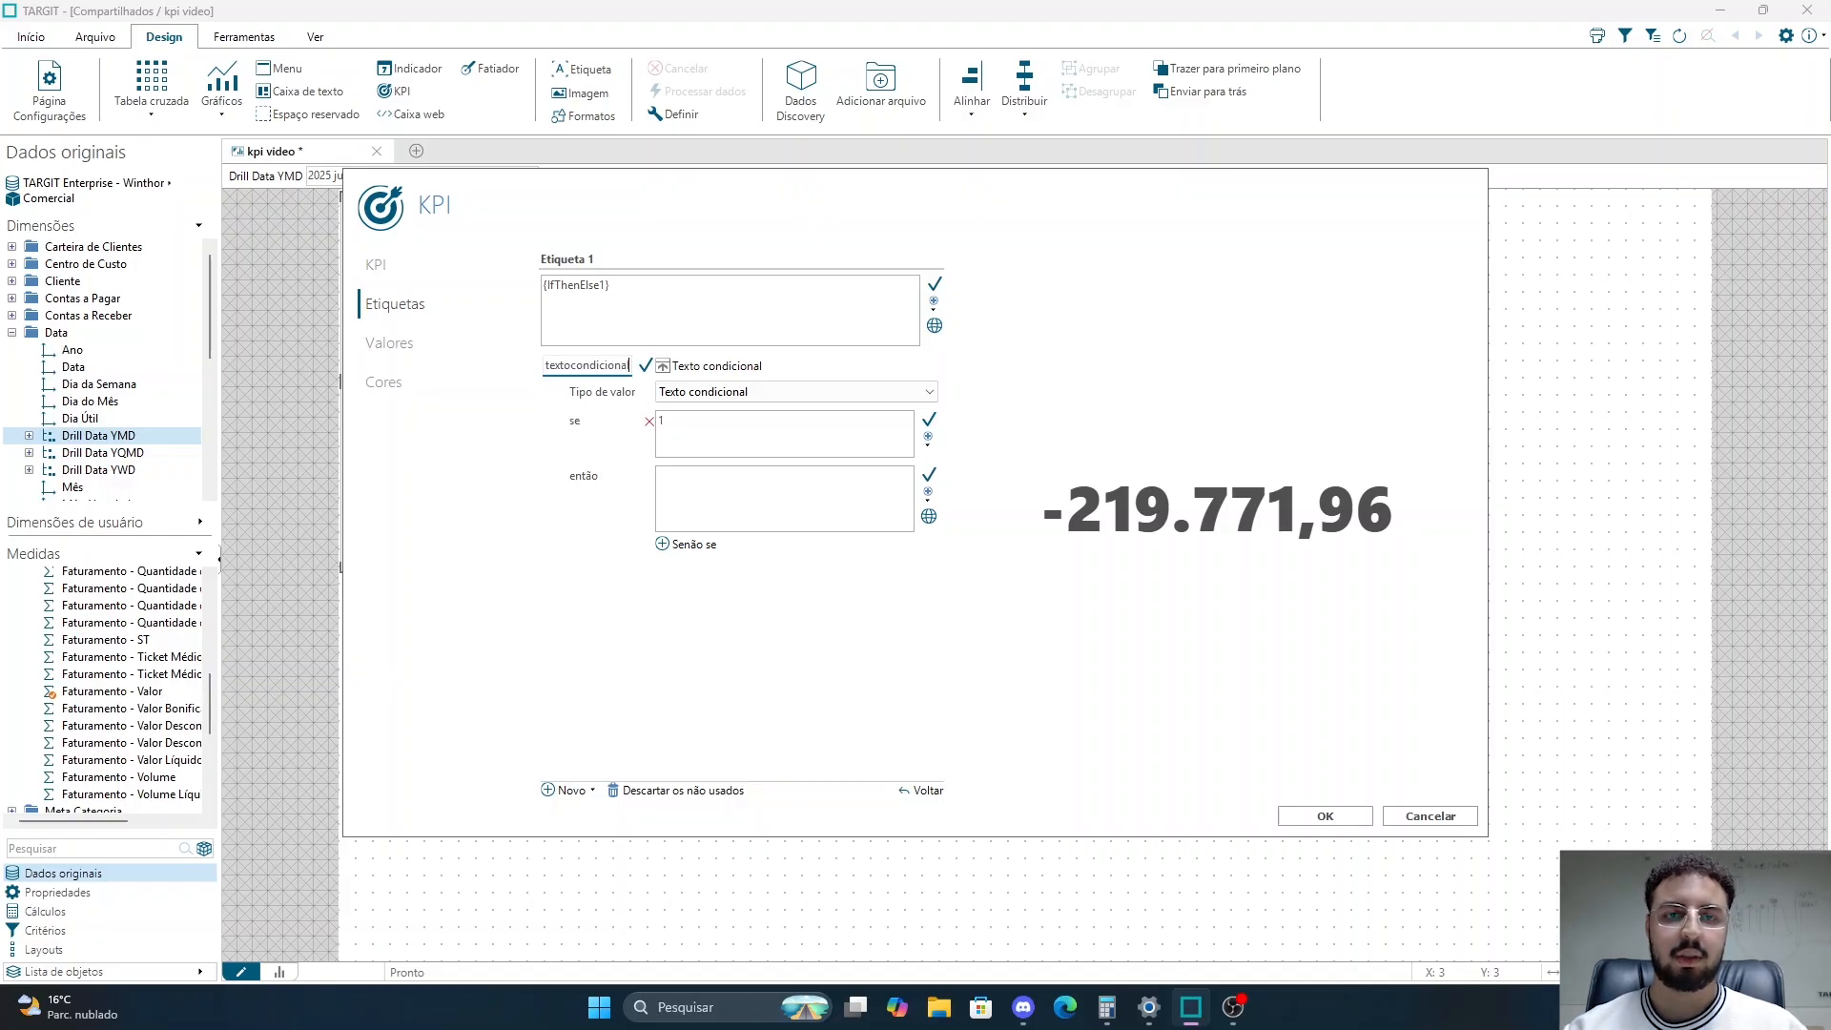
{"action": "type", "text": "2"}
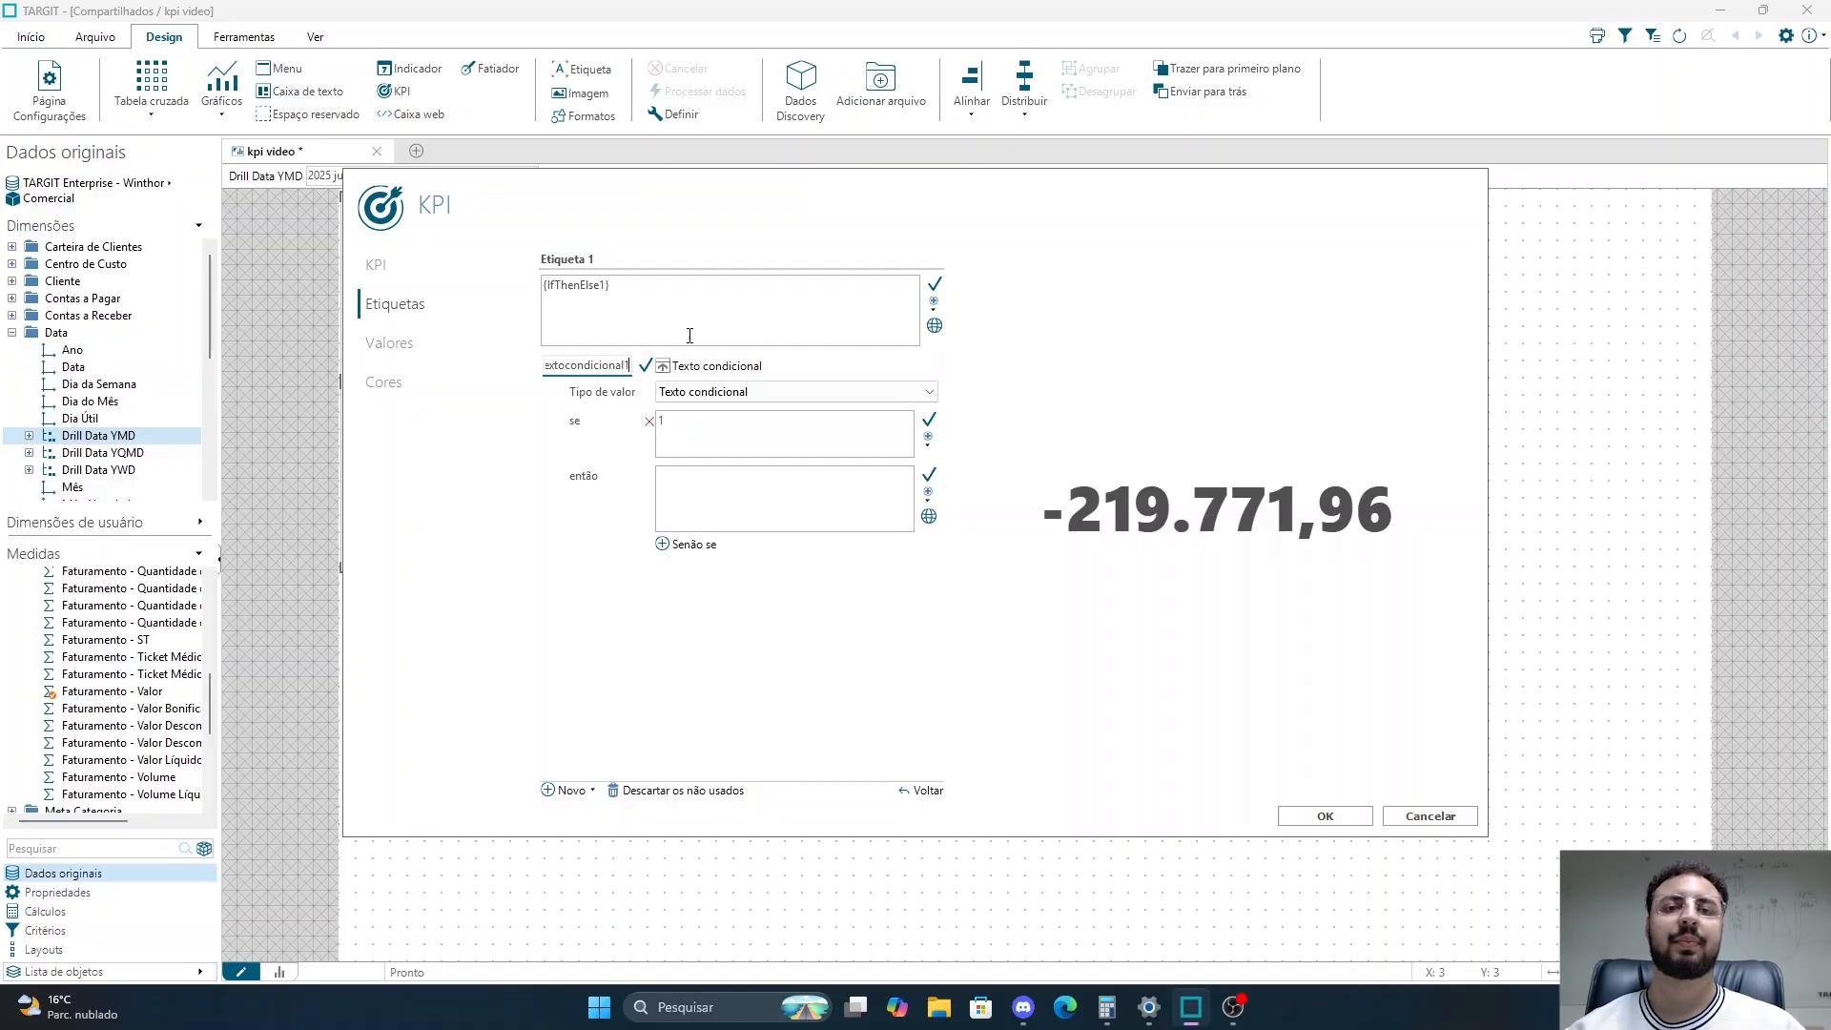
{"action": "left_click", "coordinate": [644, 366]}
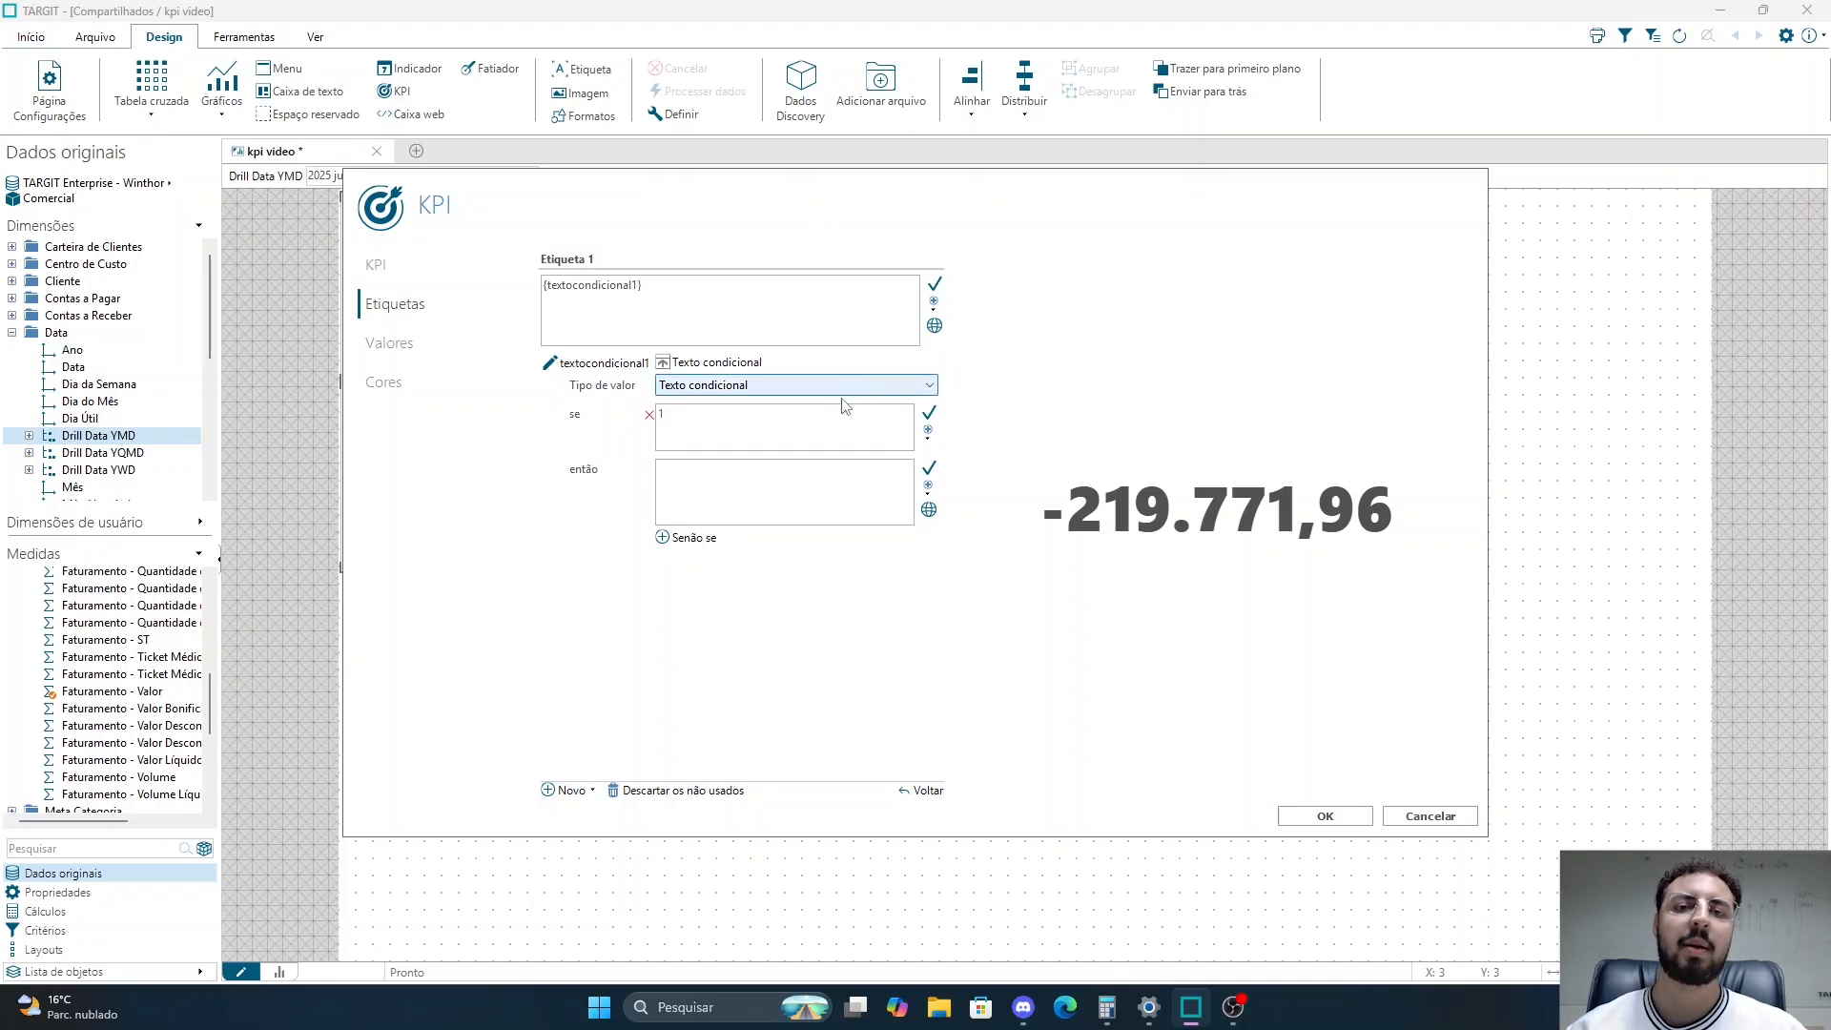
{"action": "left_click", "coordinate": [789, 387]}
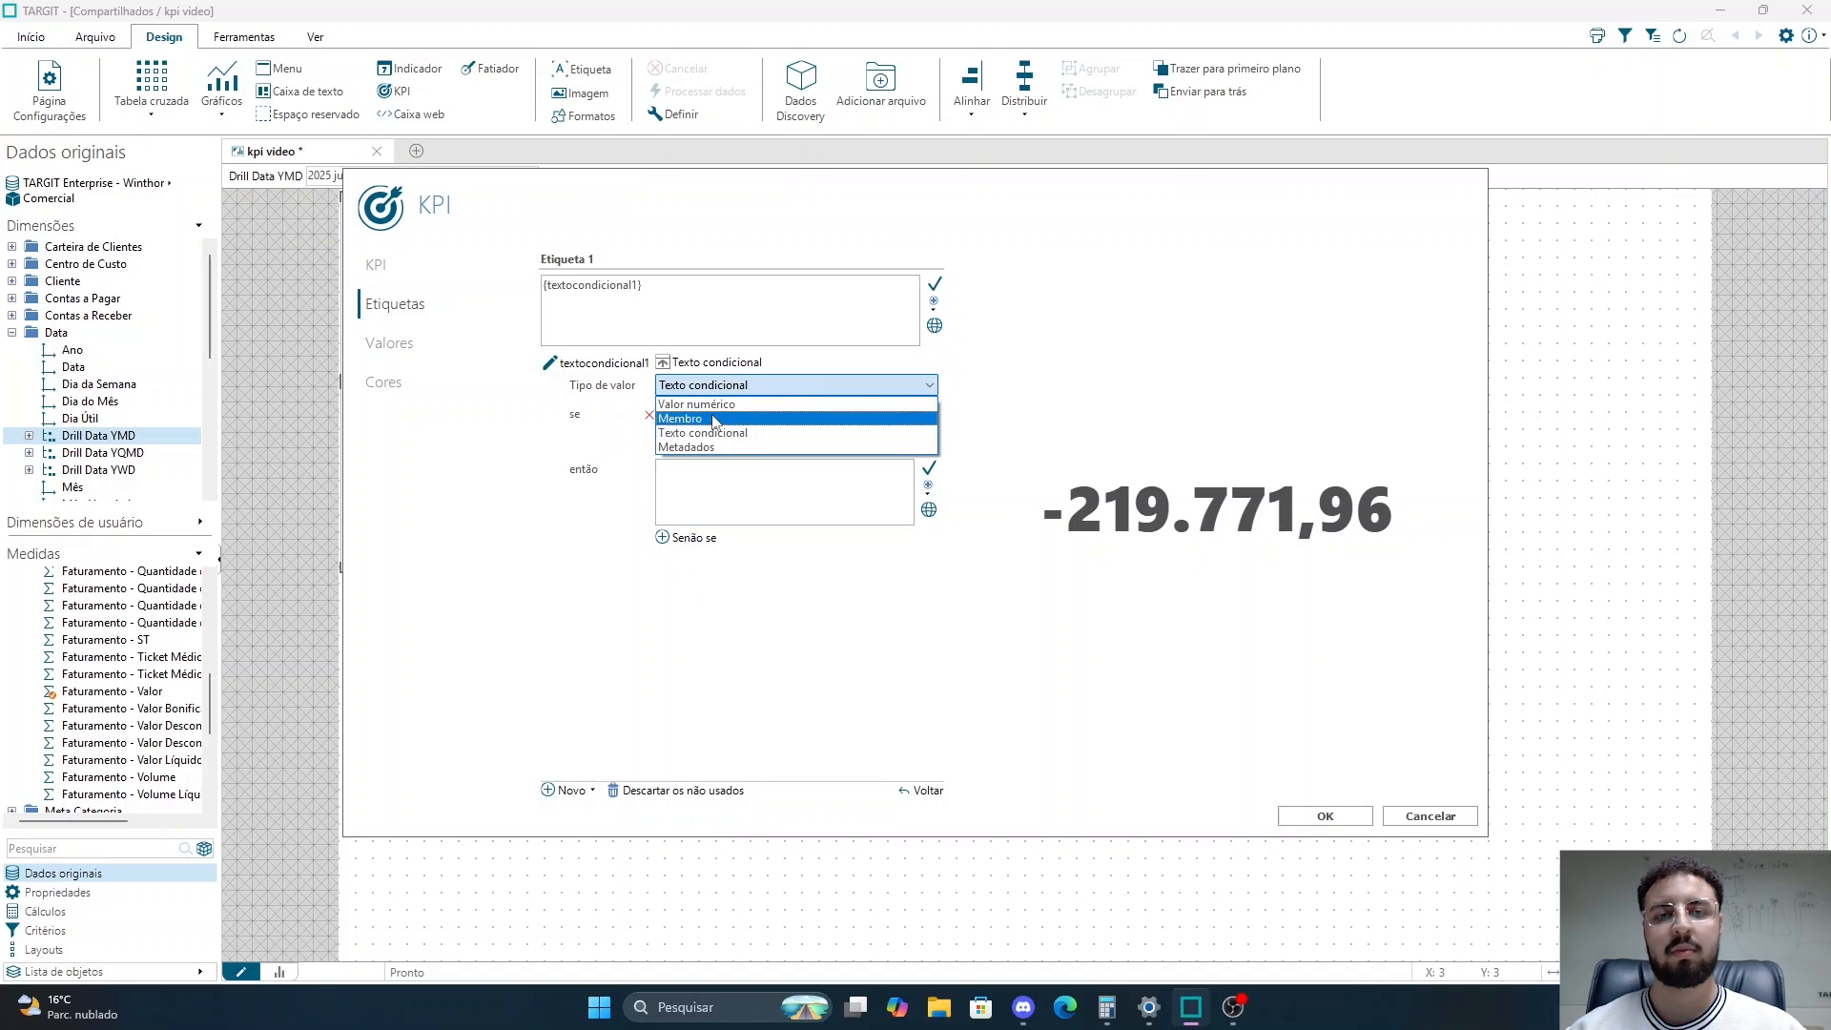
{"action": "left_click", "coordinate": [601, 547]}
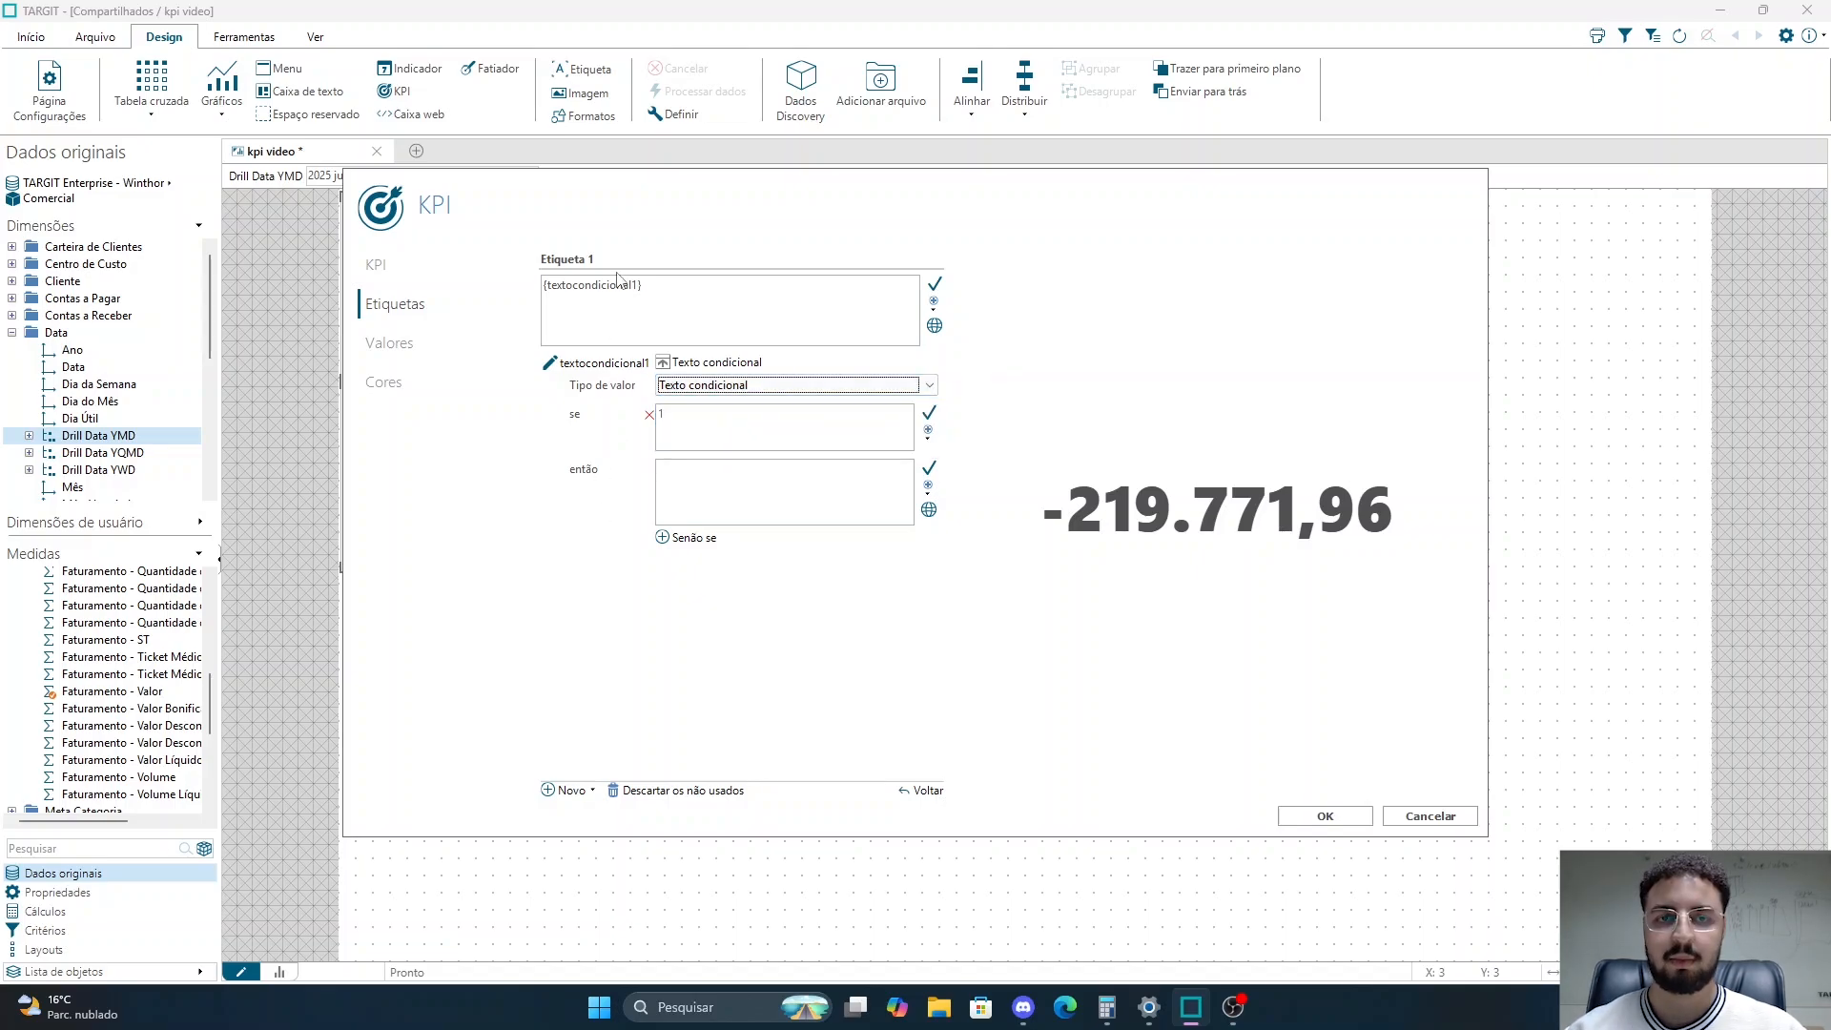
- Set the first condition of textocondicional1 to Value1 > 0 and its result text to "Positivo"
{"action": "left_click", "coordinate": [719, 436]}
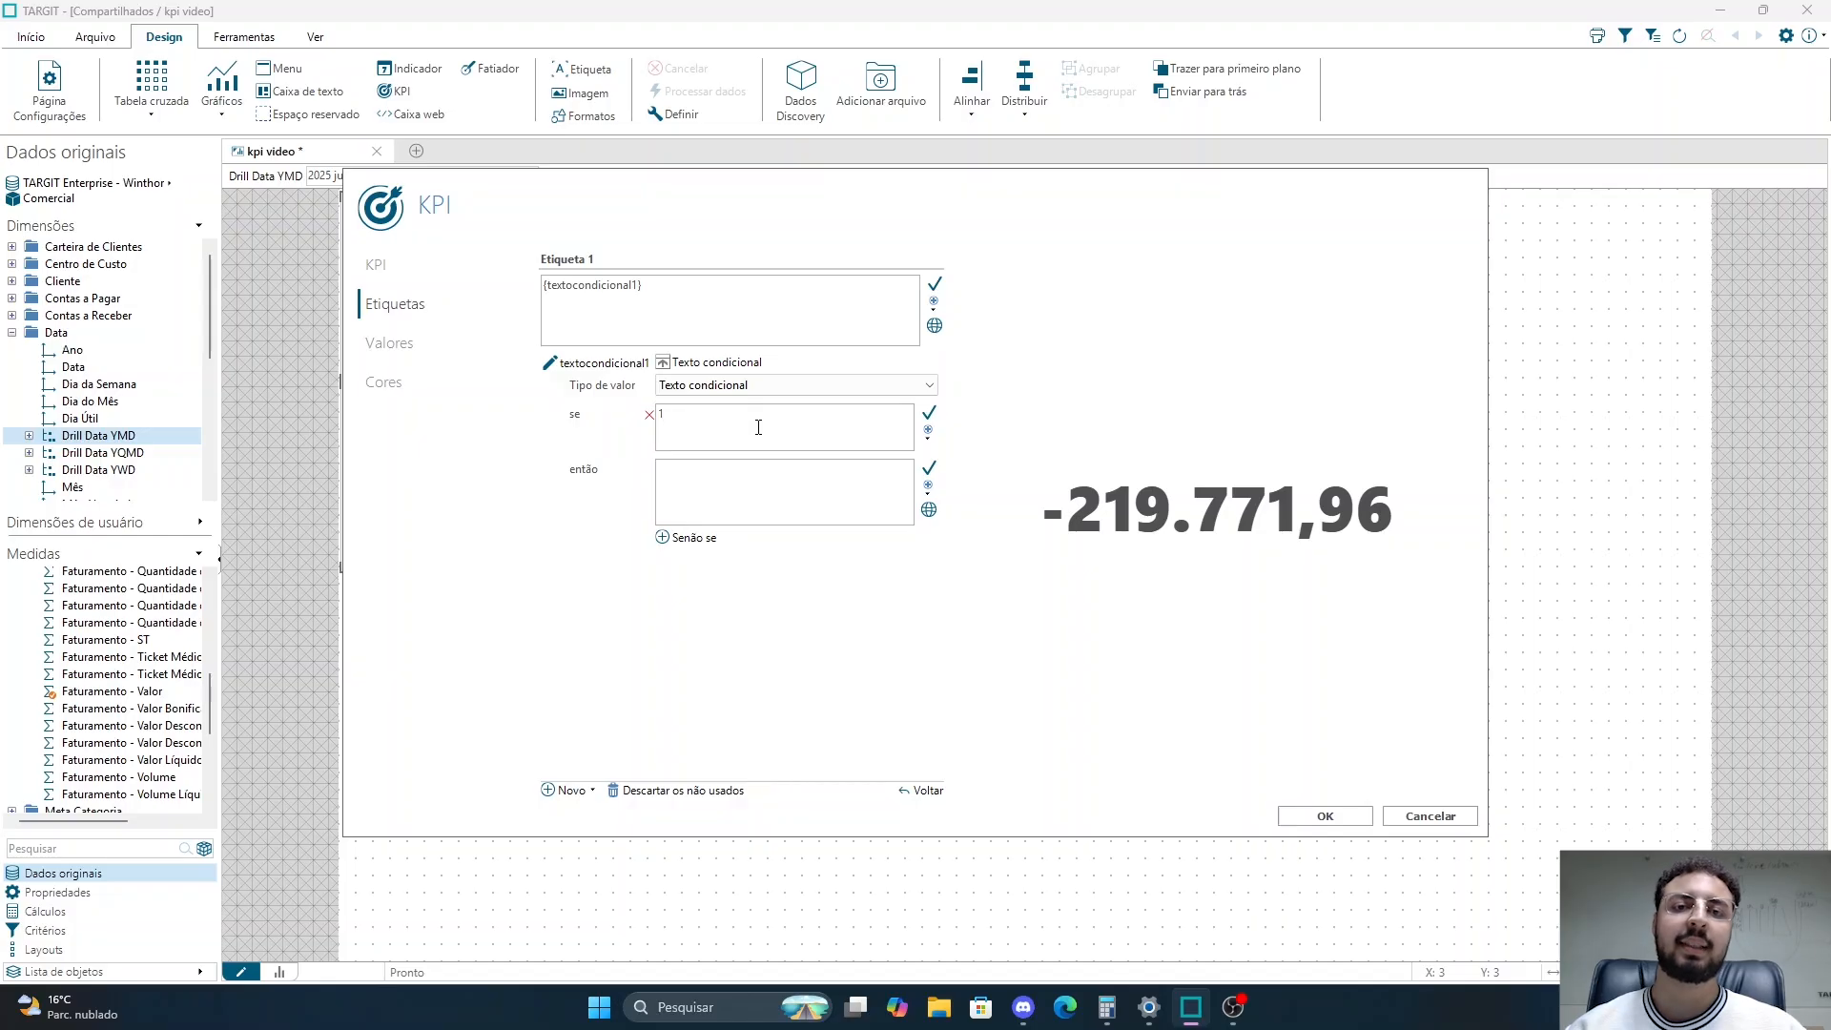
{"action": "left_click_drag", "start_coordinate": [758, 427], "coordinate": [584, 424]}
{"action": "left_click", "coordinate": [695, 421]}
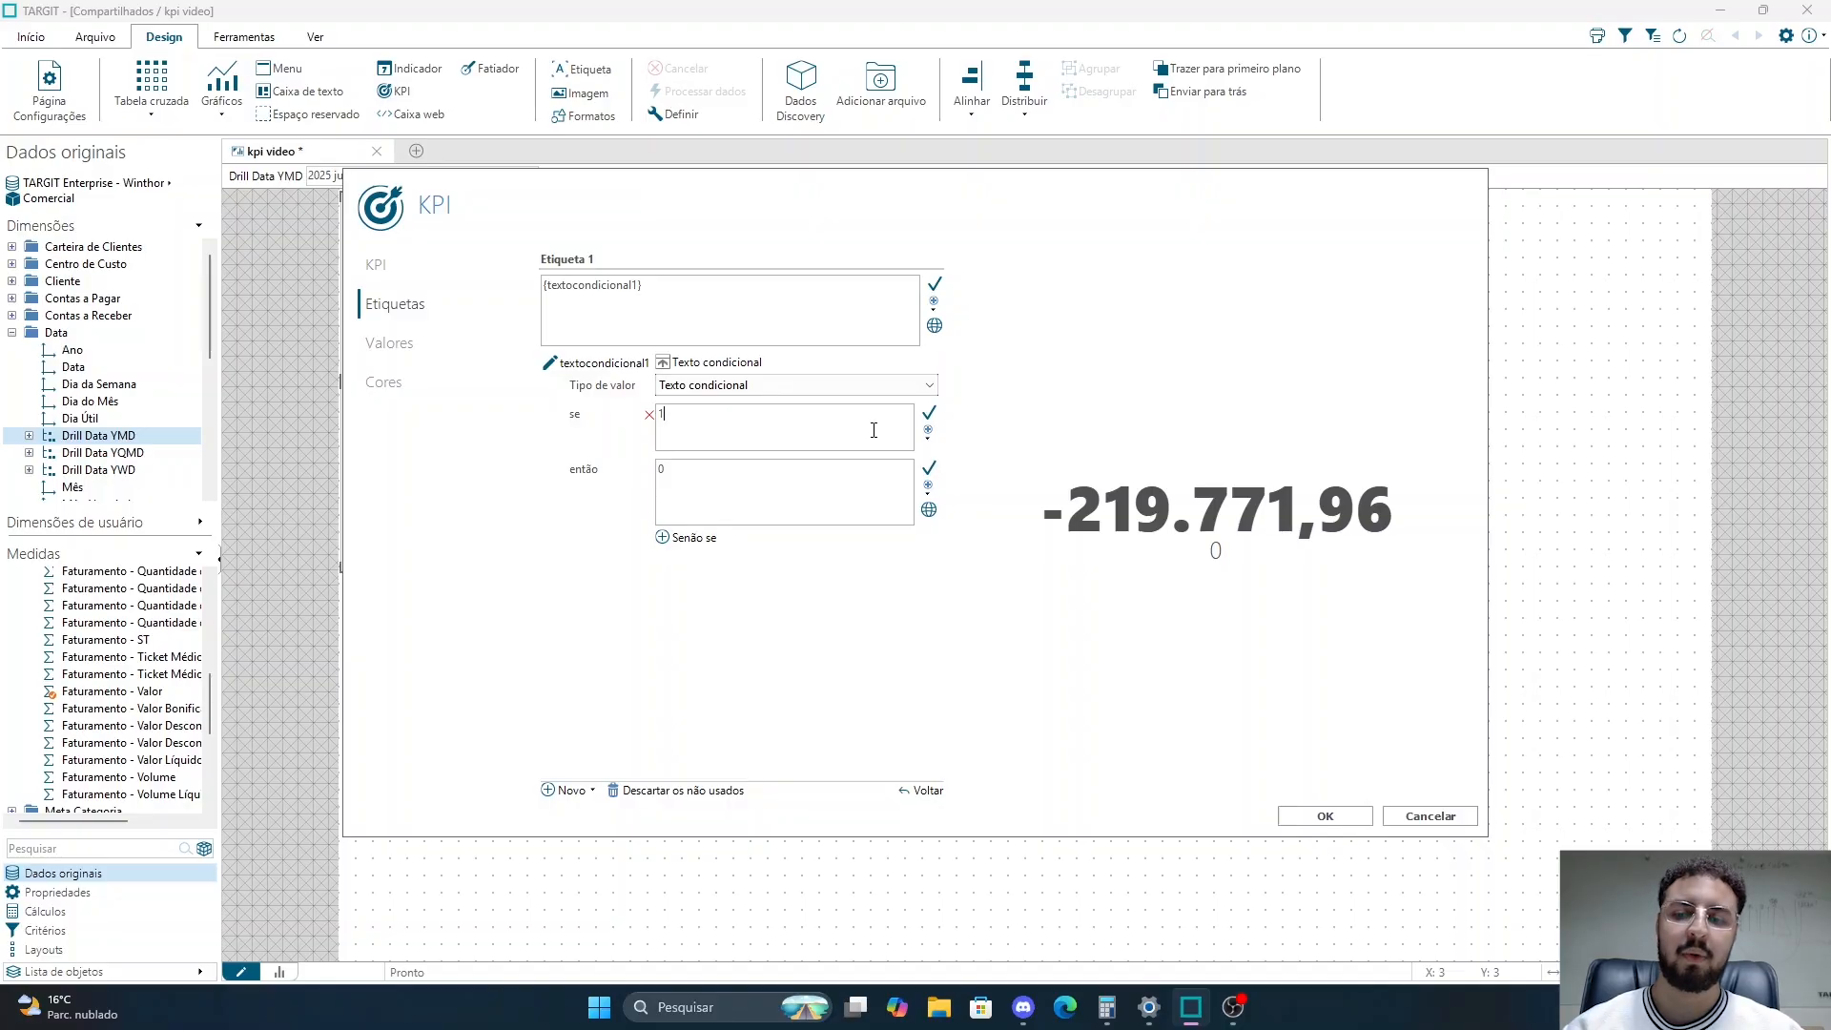
{"action": "left_click", "coordinate": [928, 433]}
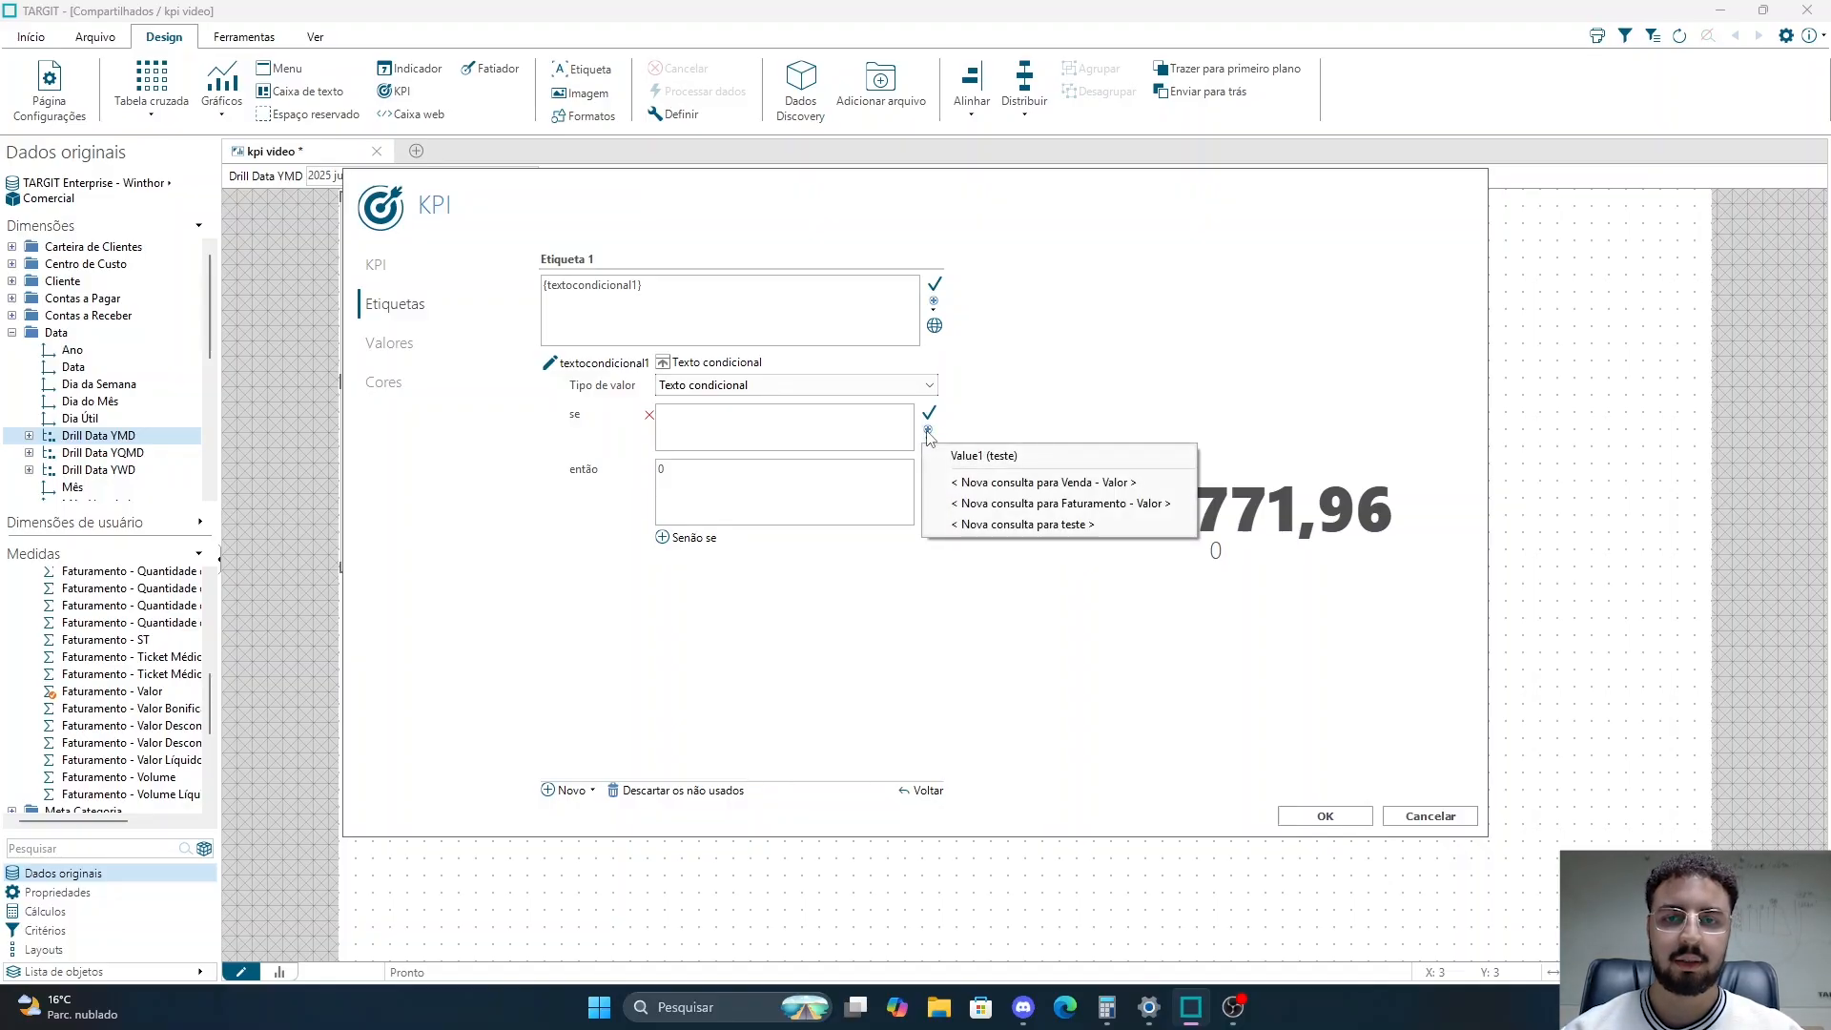
{"action": "left_click", "coordinate": [995, 459]}
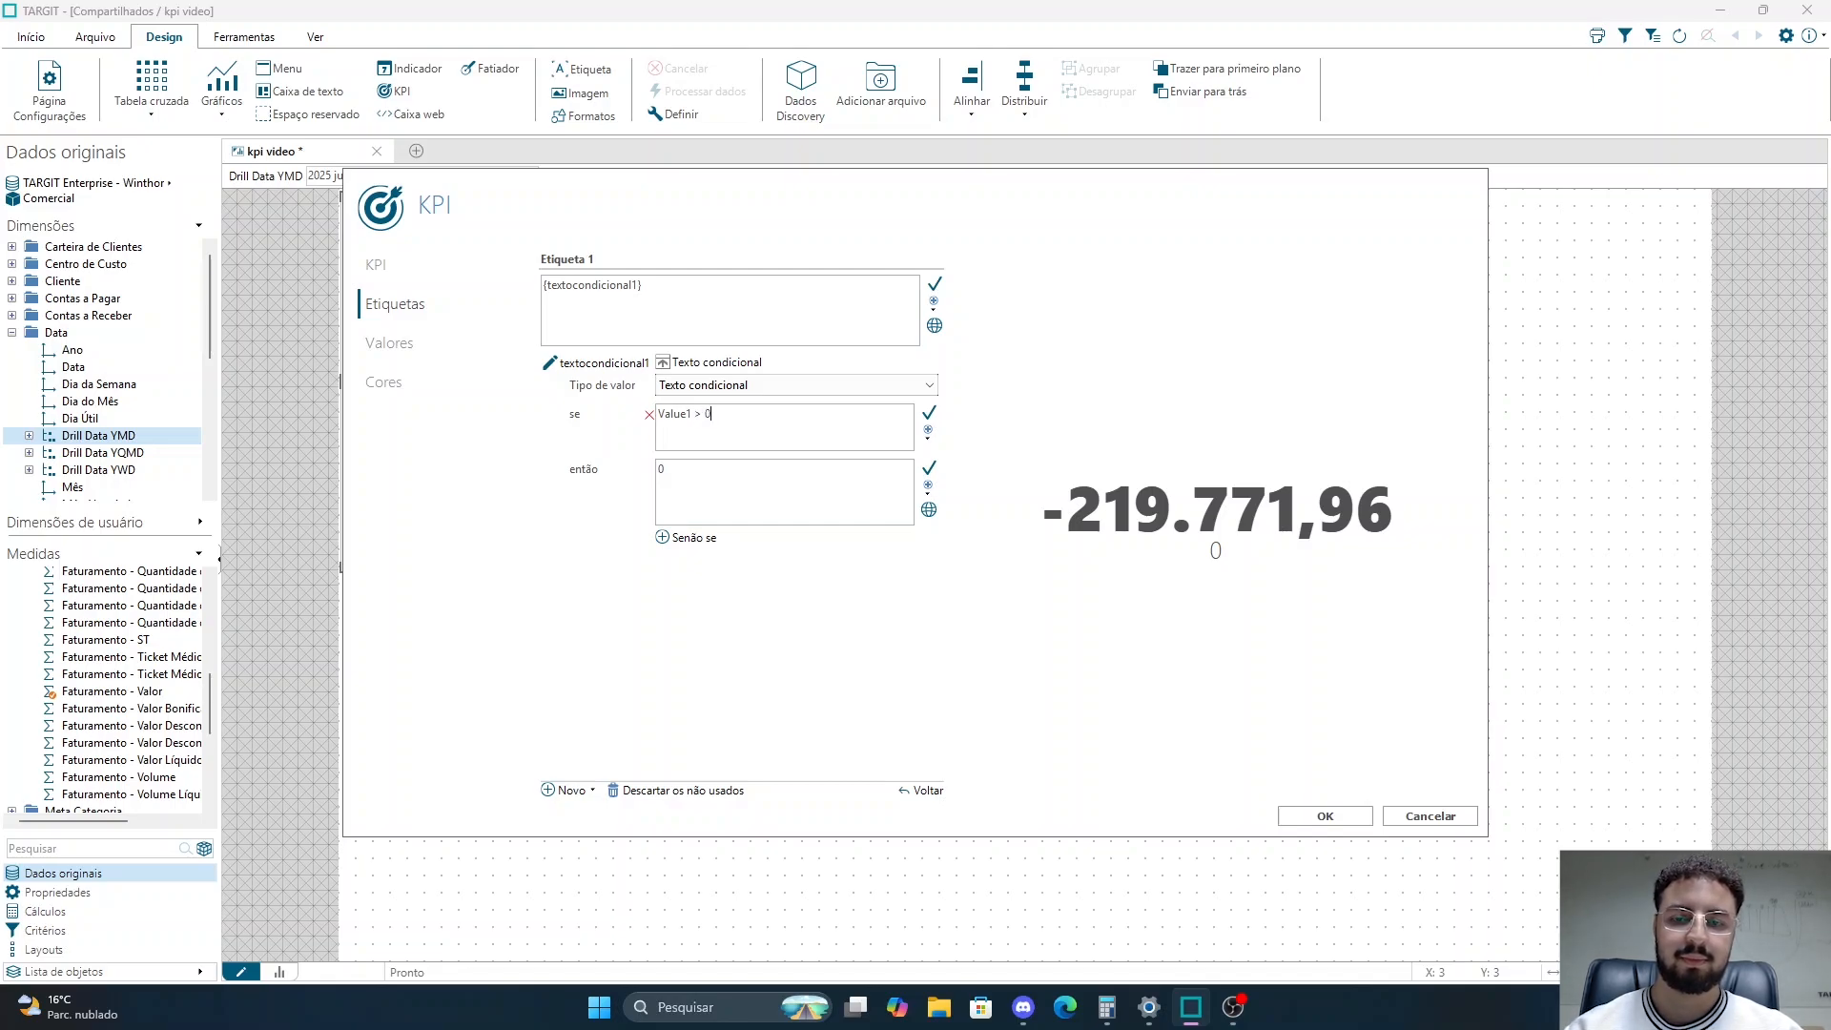
{"action": "left_click", "coordinate": [689, 472]}
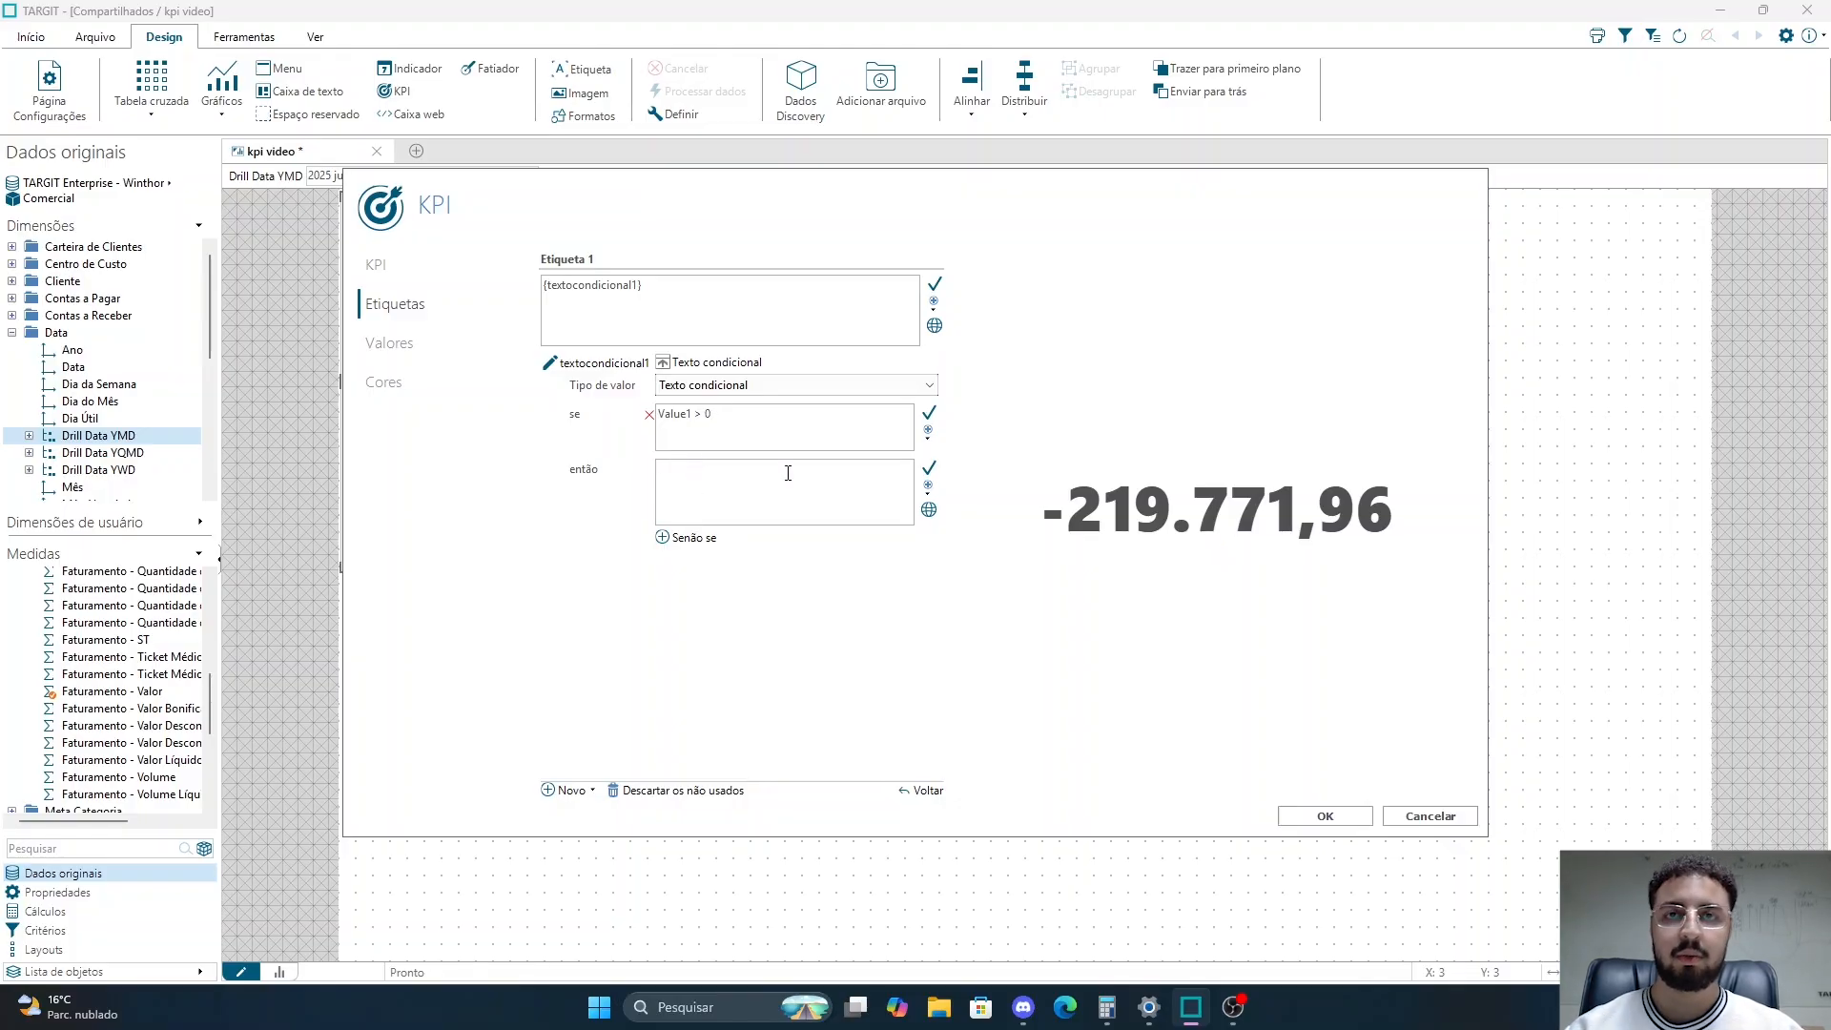
{"action": "type", "text": "Positivo"}
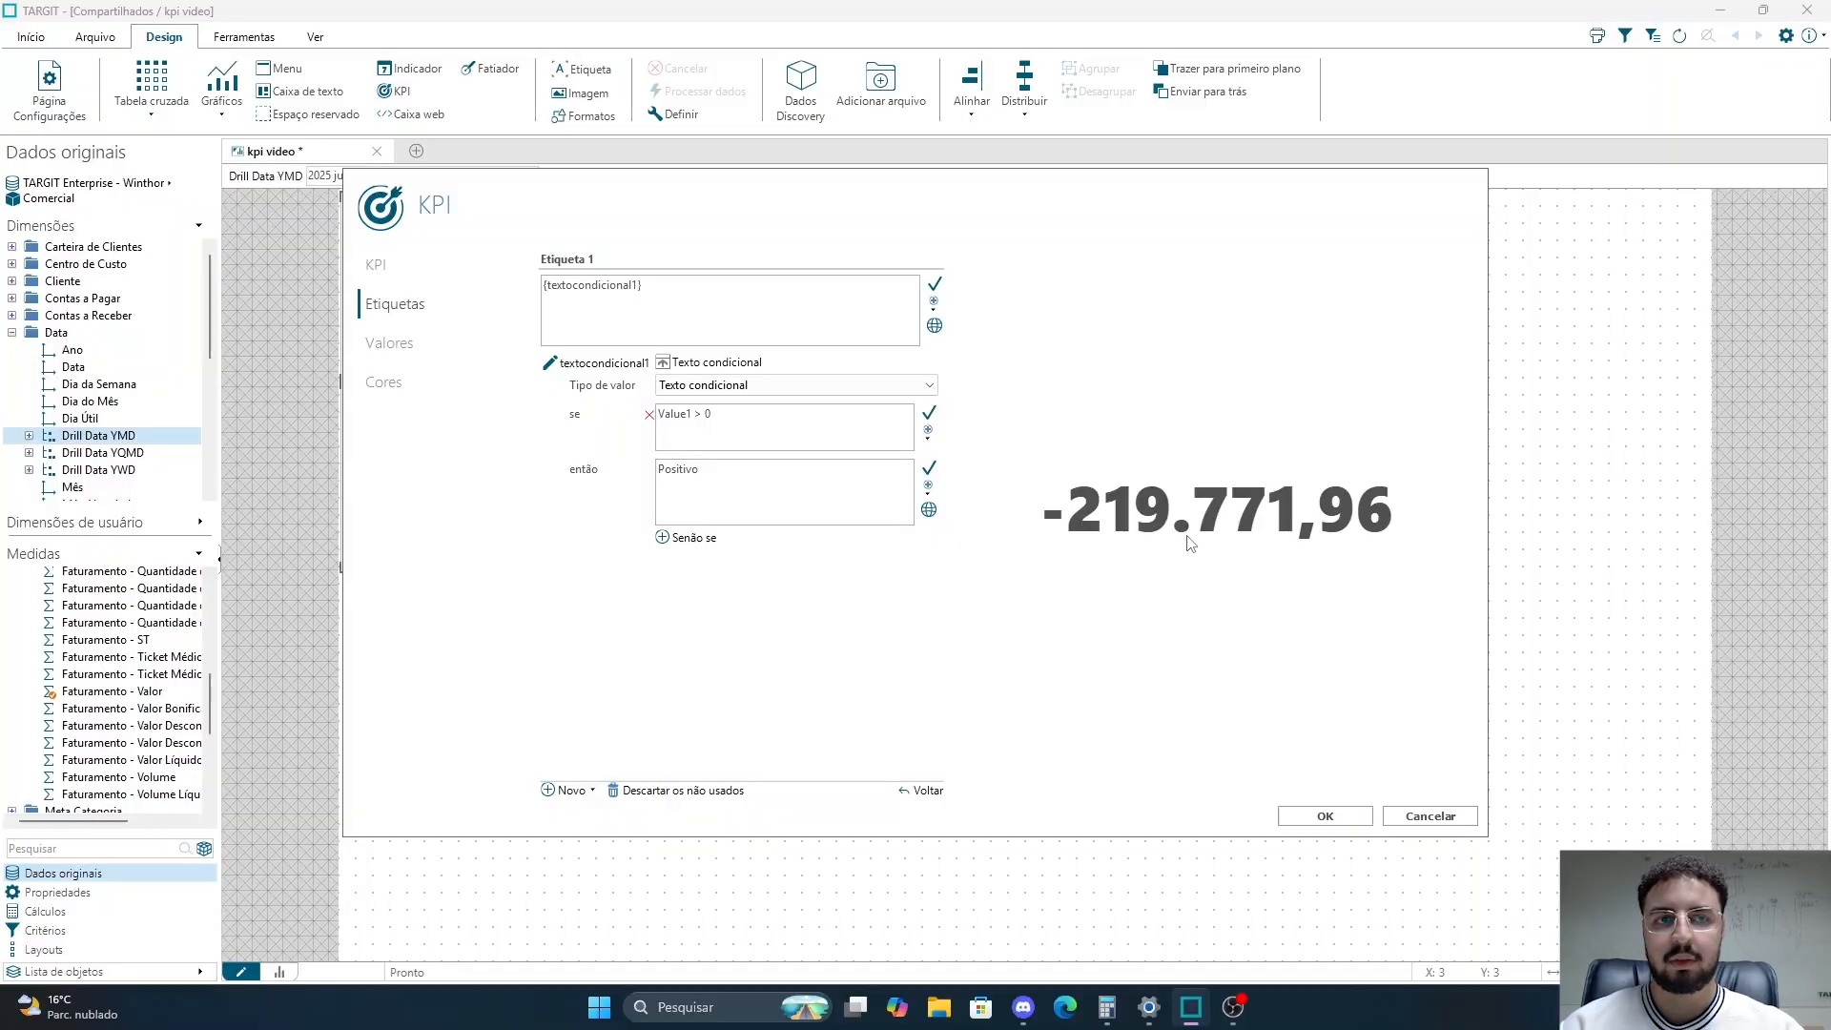
- Add an else-if (Senão se) branch to textocondicional1 with the condition Value1 < 0 and the result text "Negativo"
{"action": "left_click", "coordinate": [694, 539]}
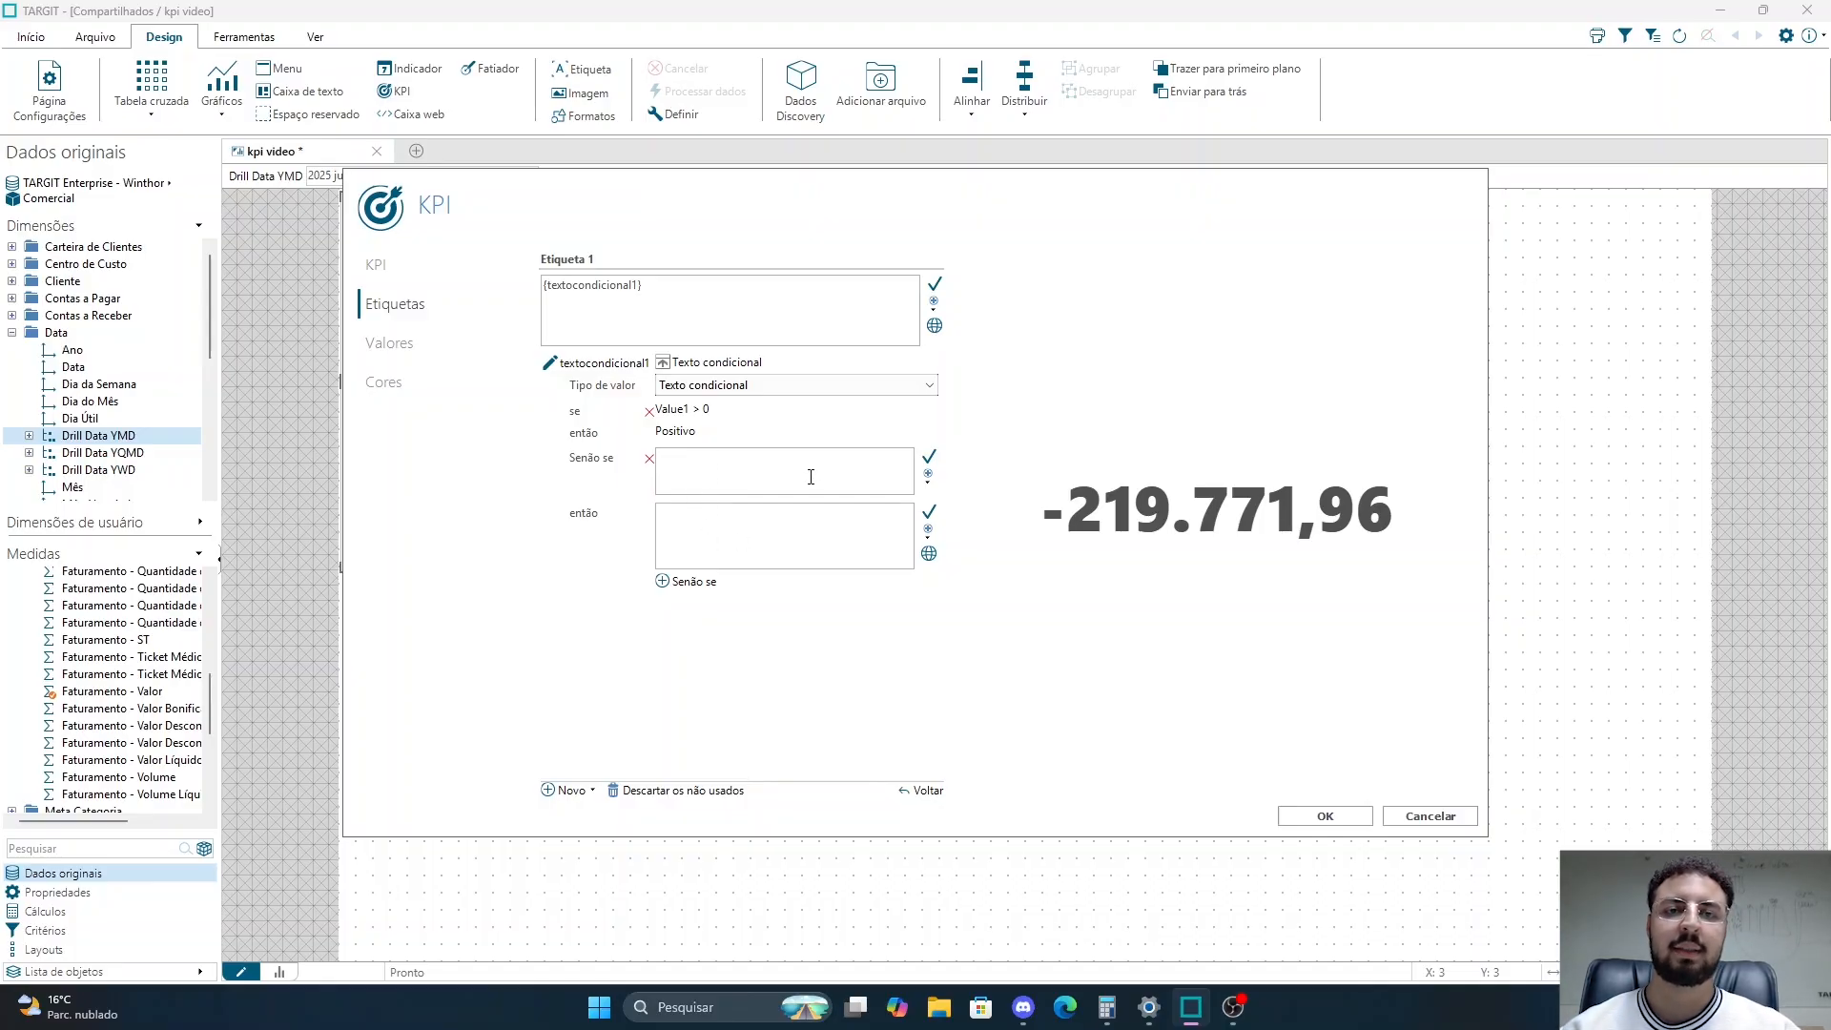
{"action": "left_click", "coordinate": [928, 475]}
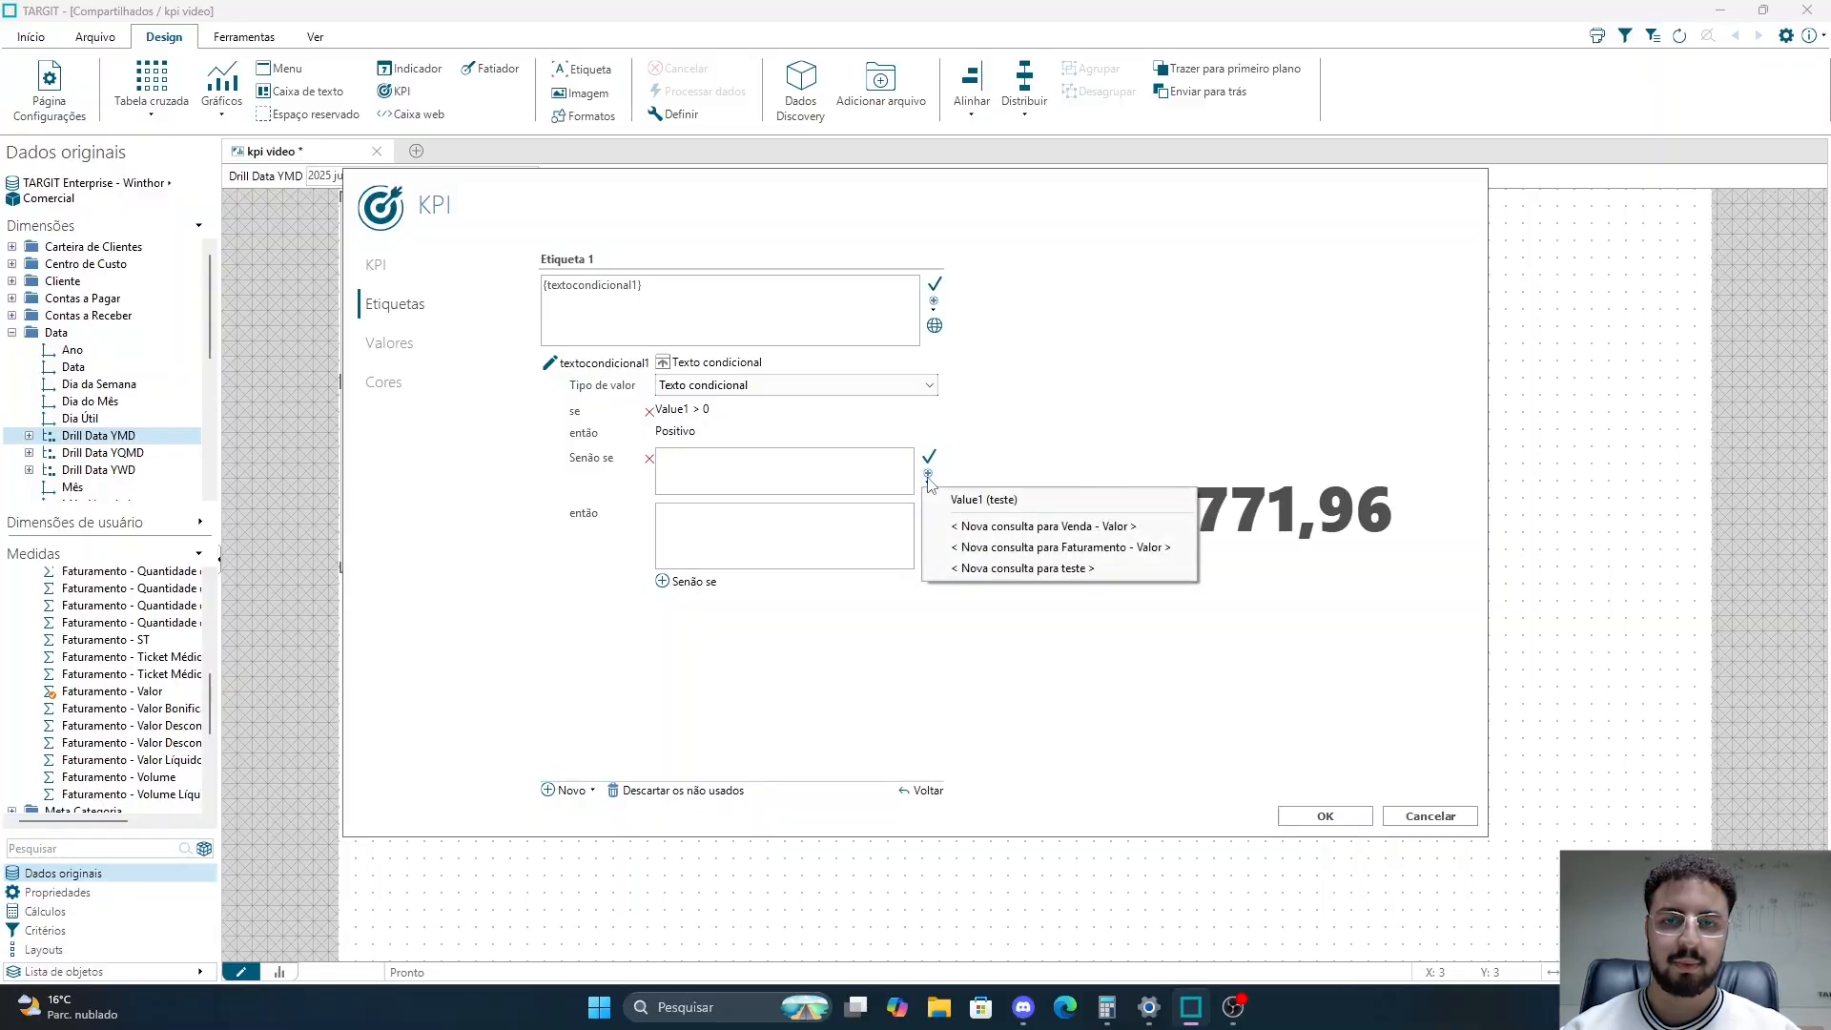
{"action": "left_click", "coordinate": [971, 499]}
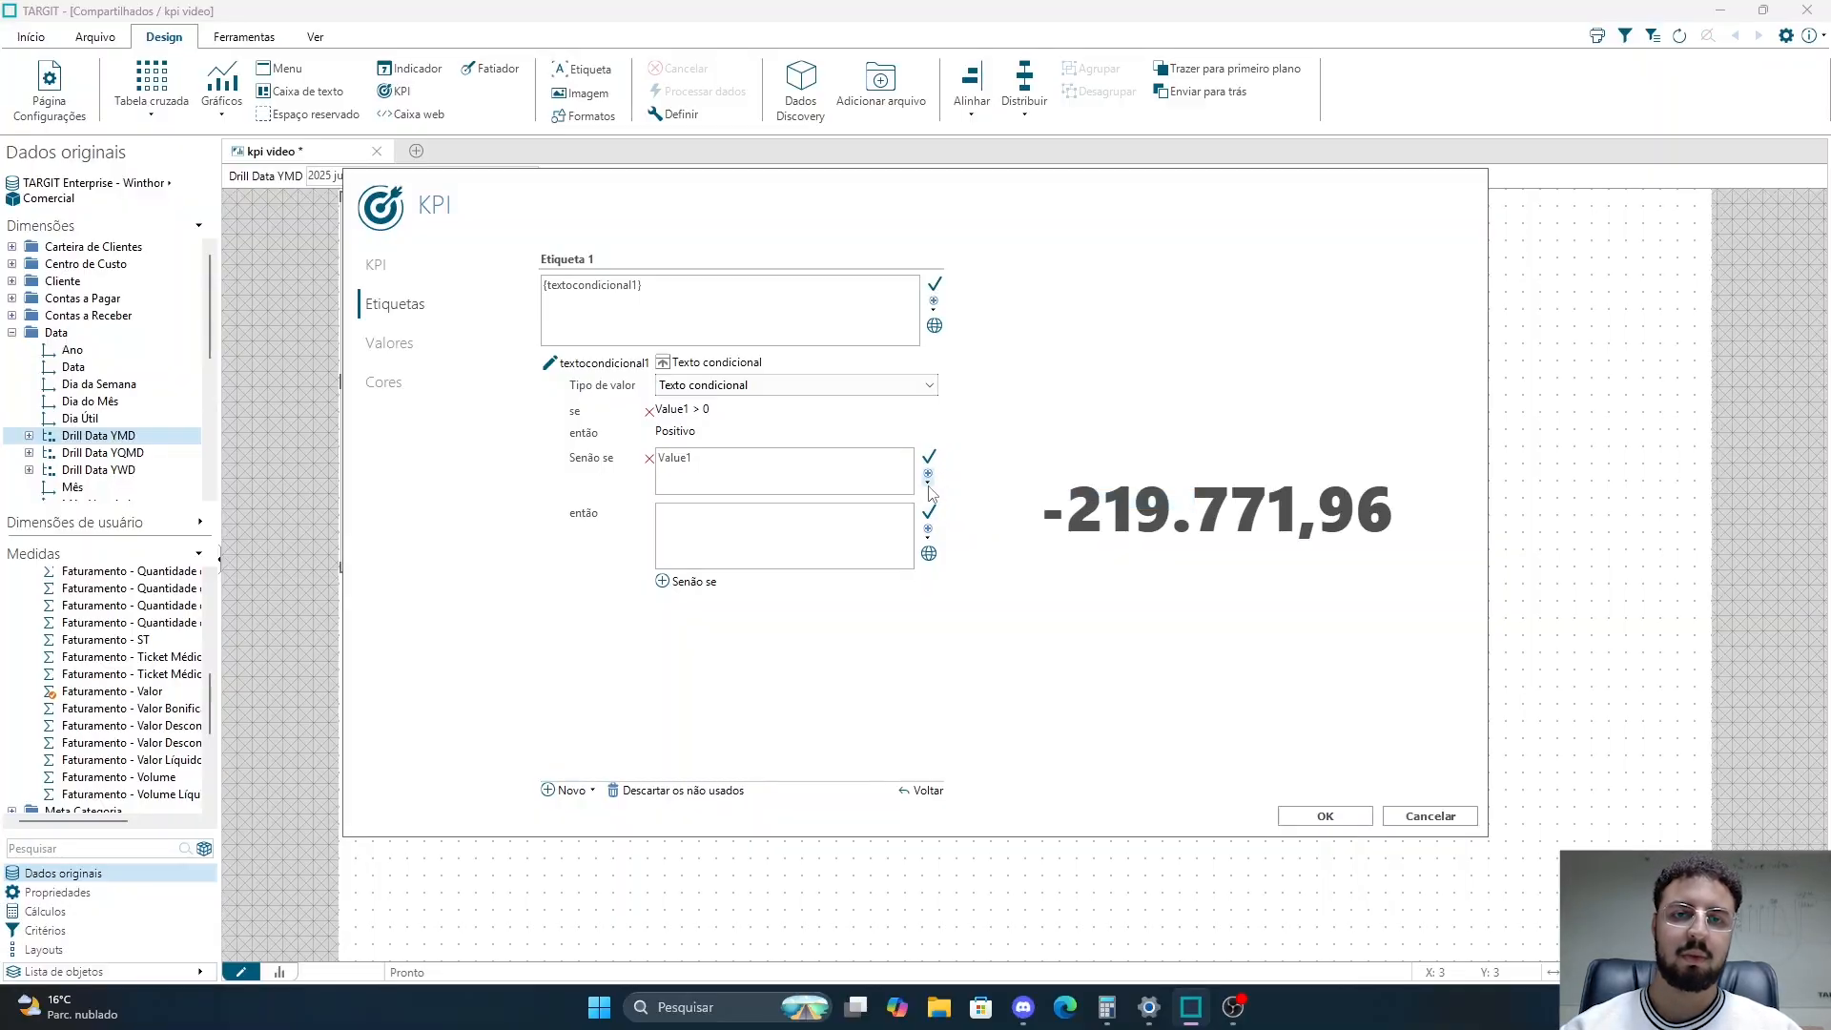
{"action": "type", "text": "<"}
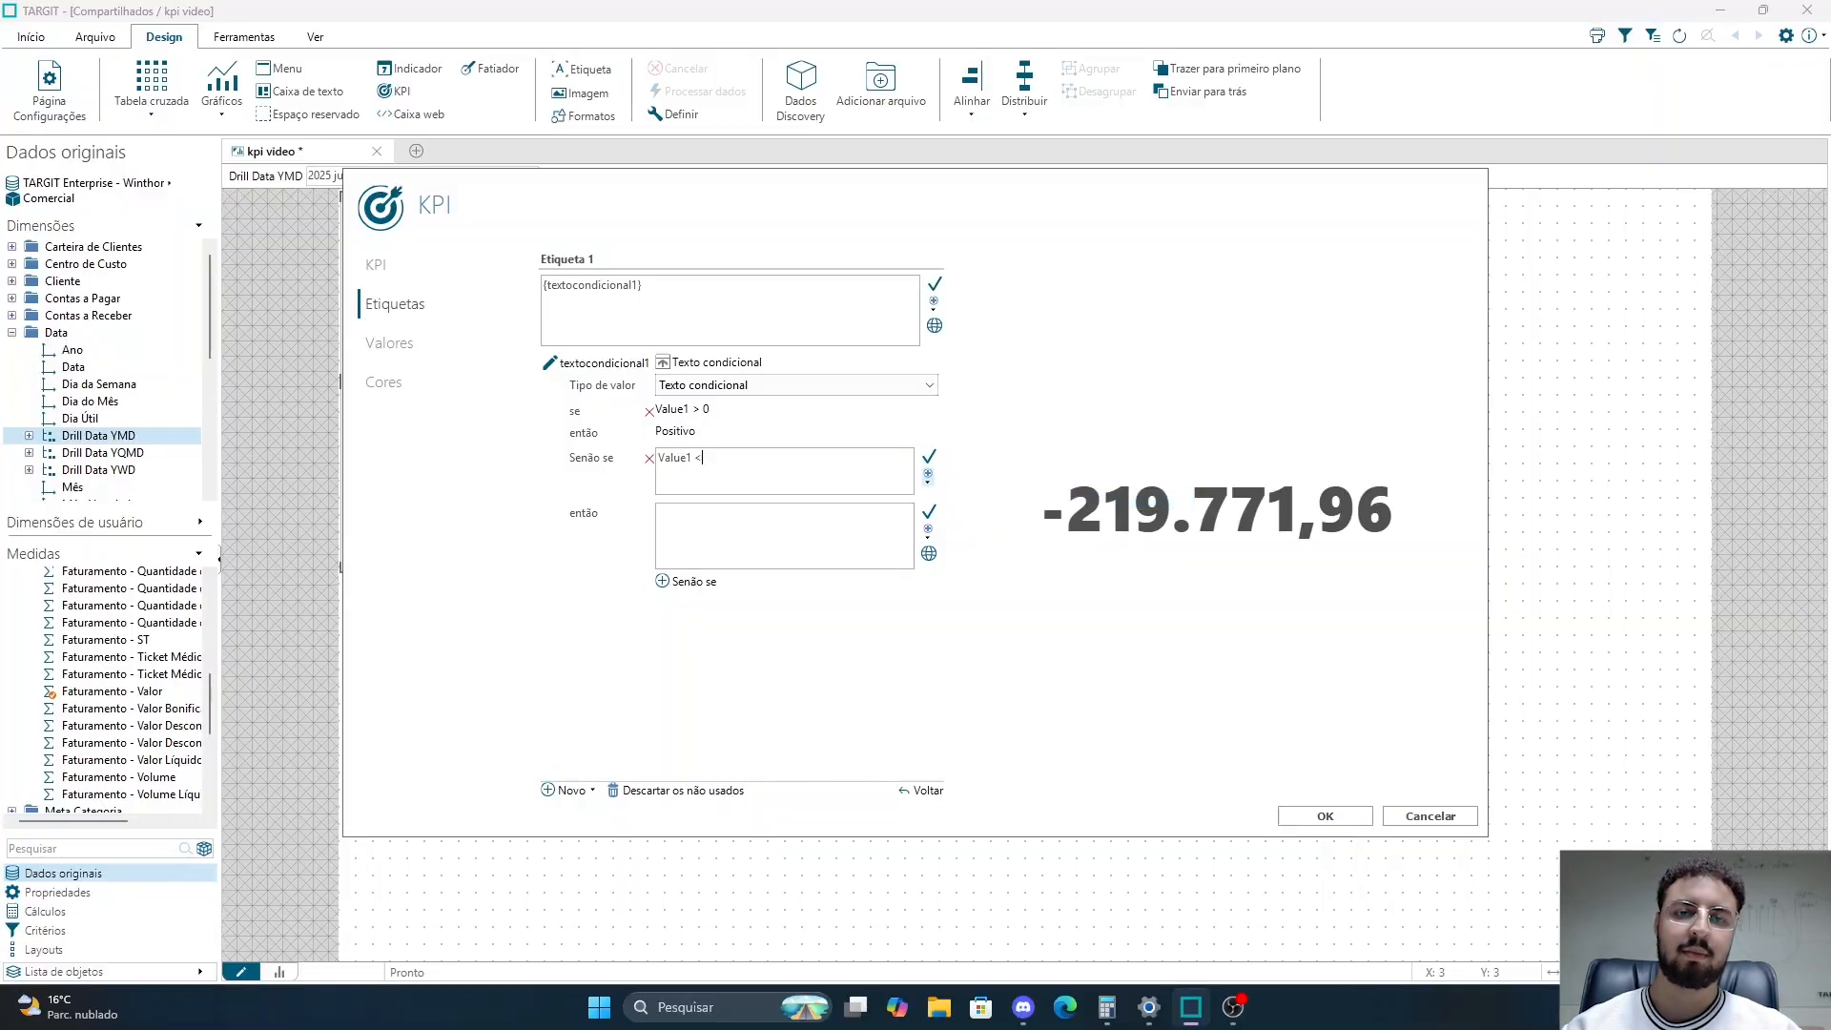
{"action": "type", "text": " 0"}
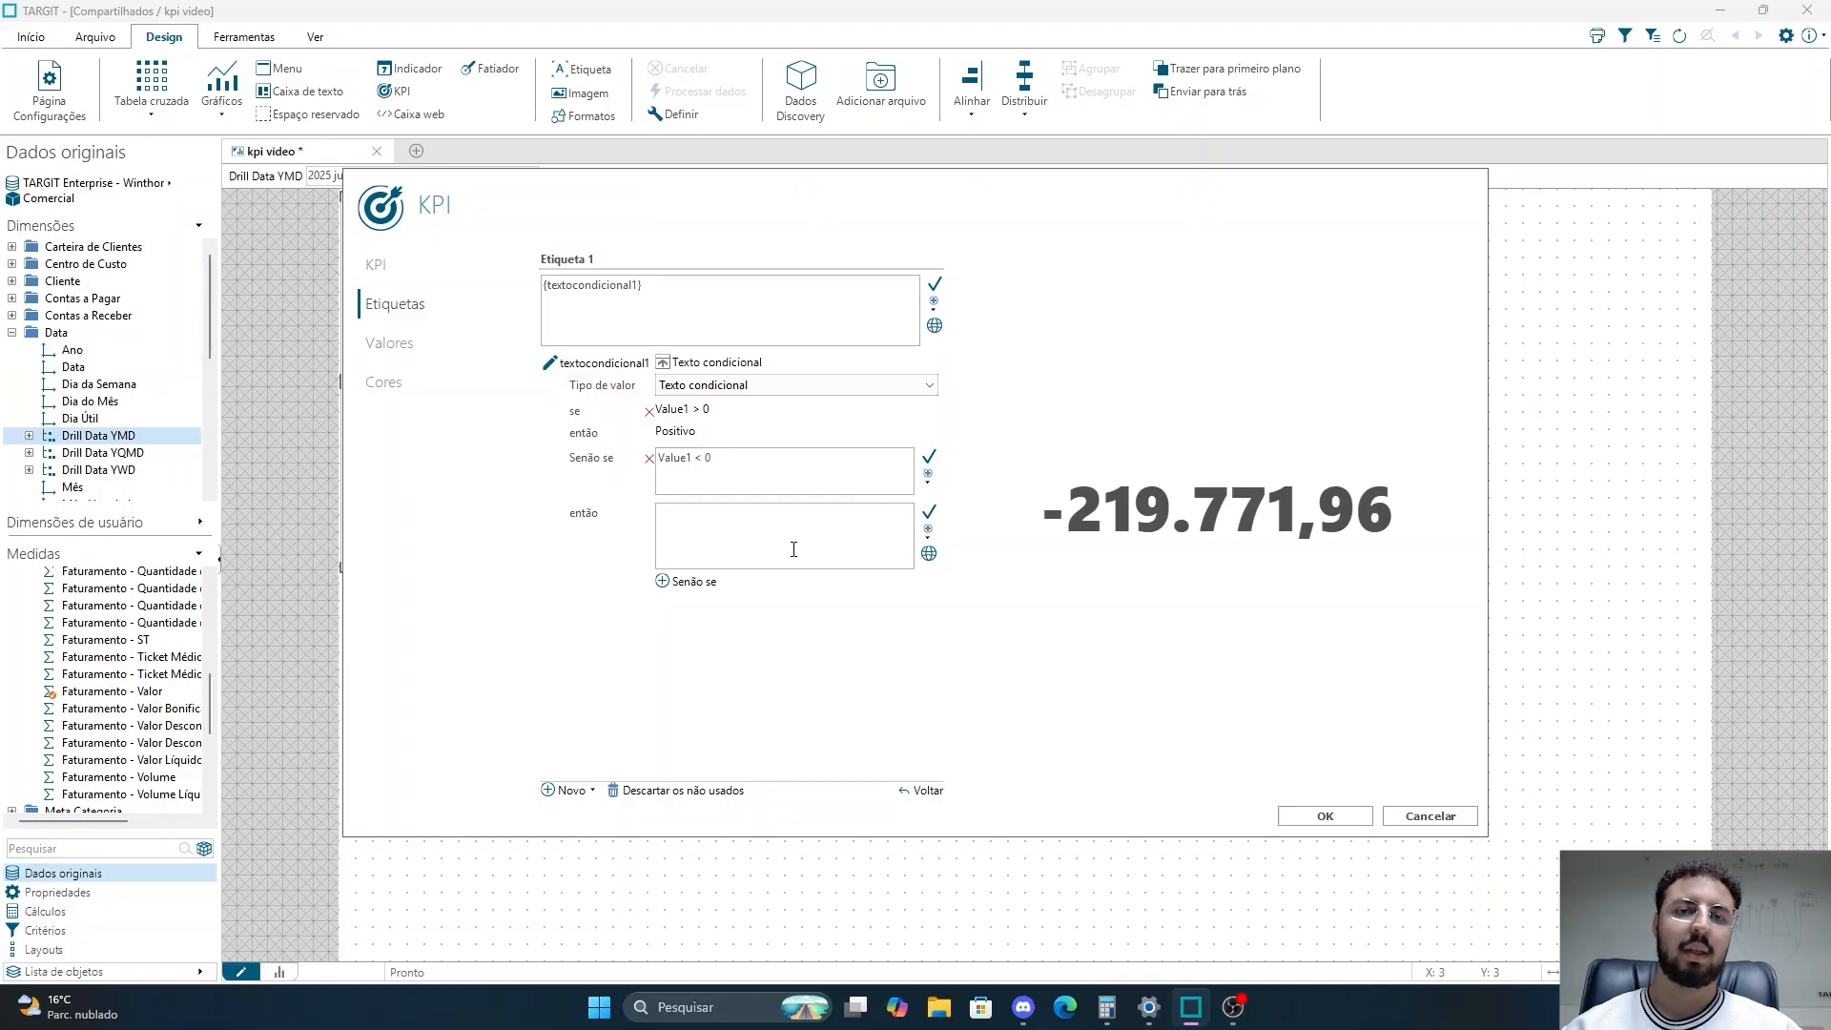
{"action": "type", "text": "N"}
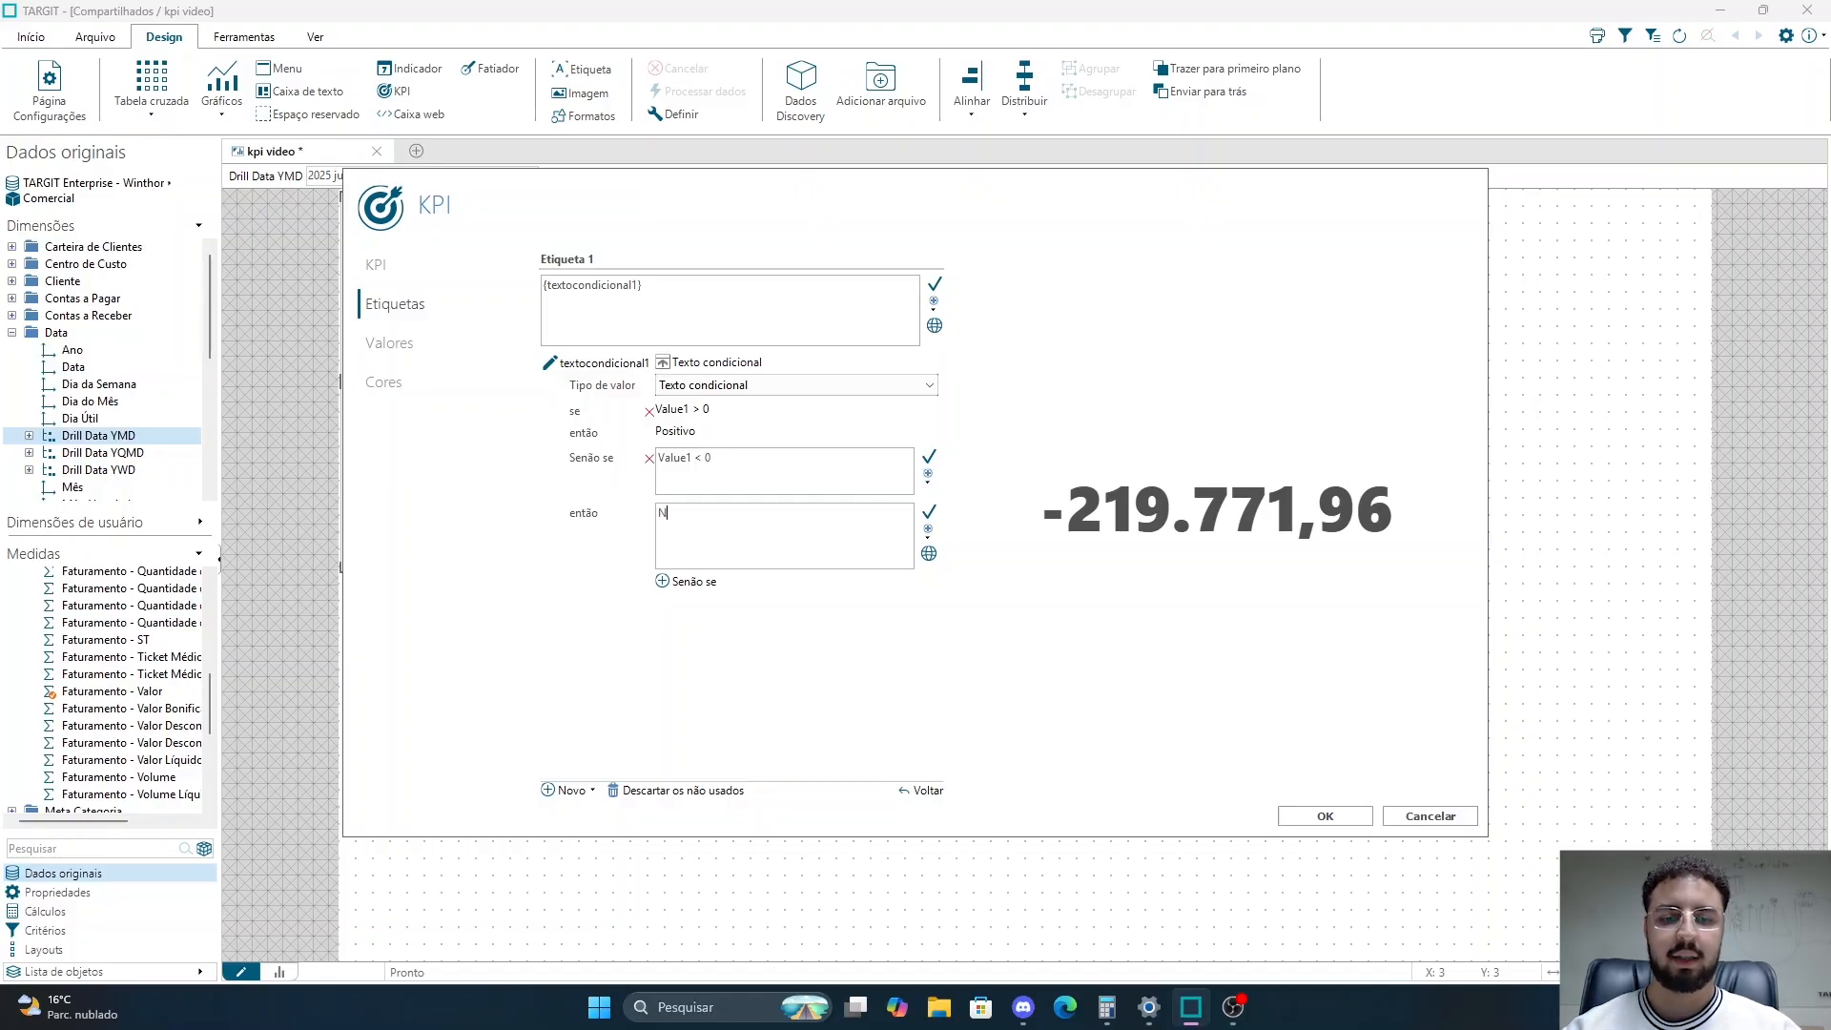
{"action": "type", "text": "egativo"}
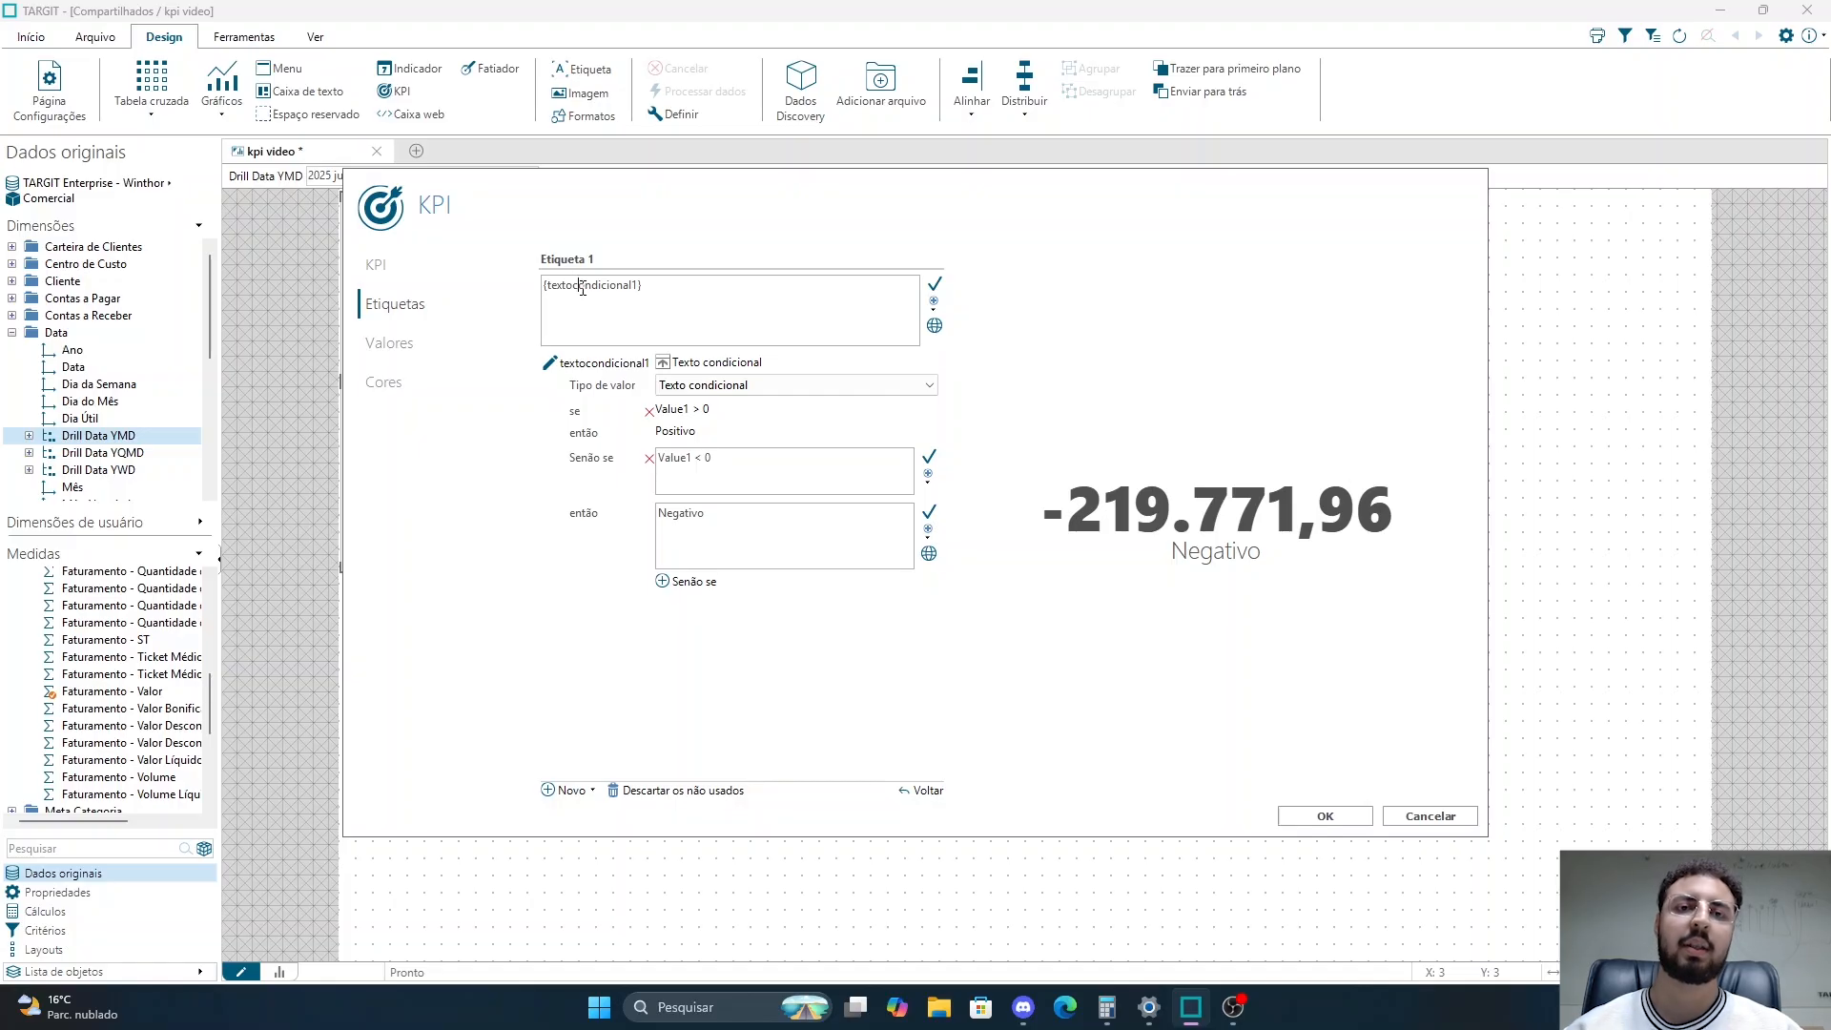
- Put the text "O valor é: " before {textocondicional1} in Etiqueta 1 and apply it
{"action": "type", "text": "O valor"}
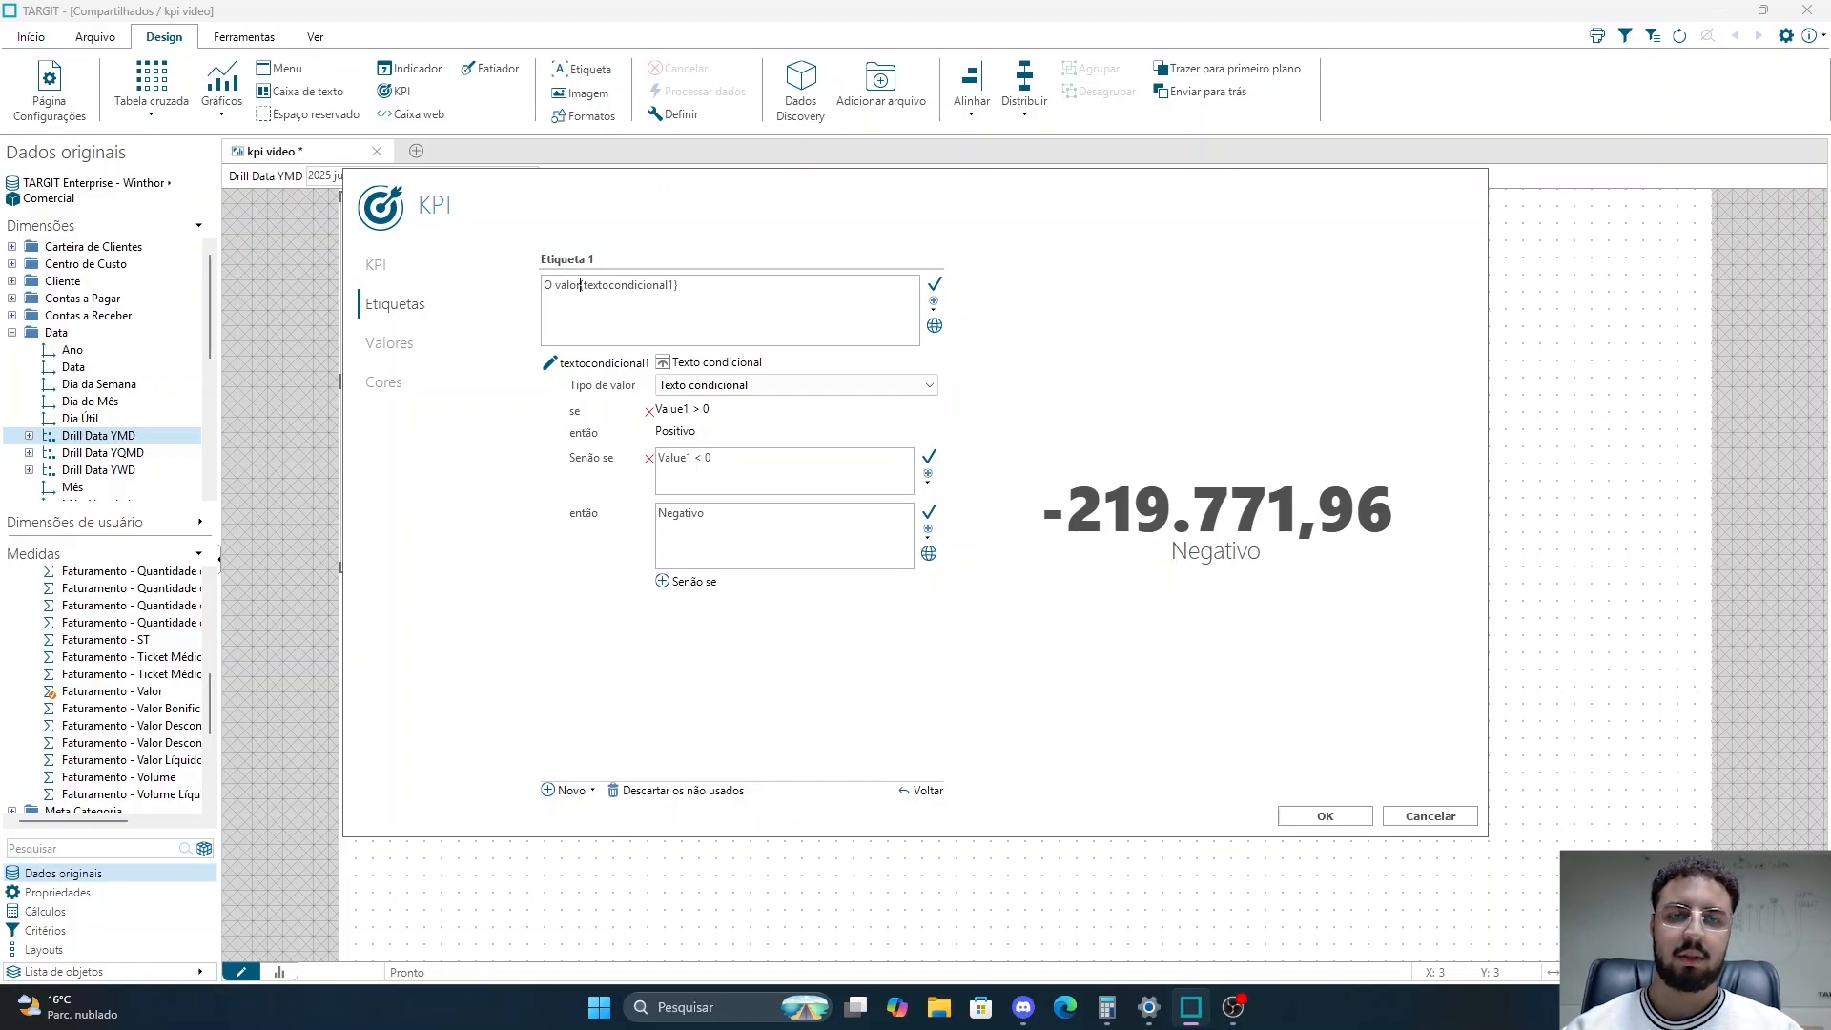
{"action": "type", "text": " é:"}
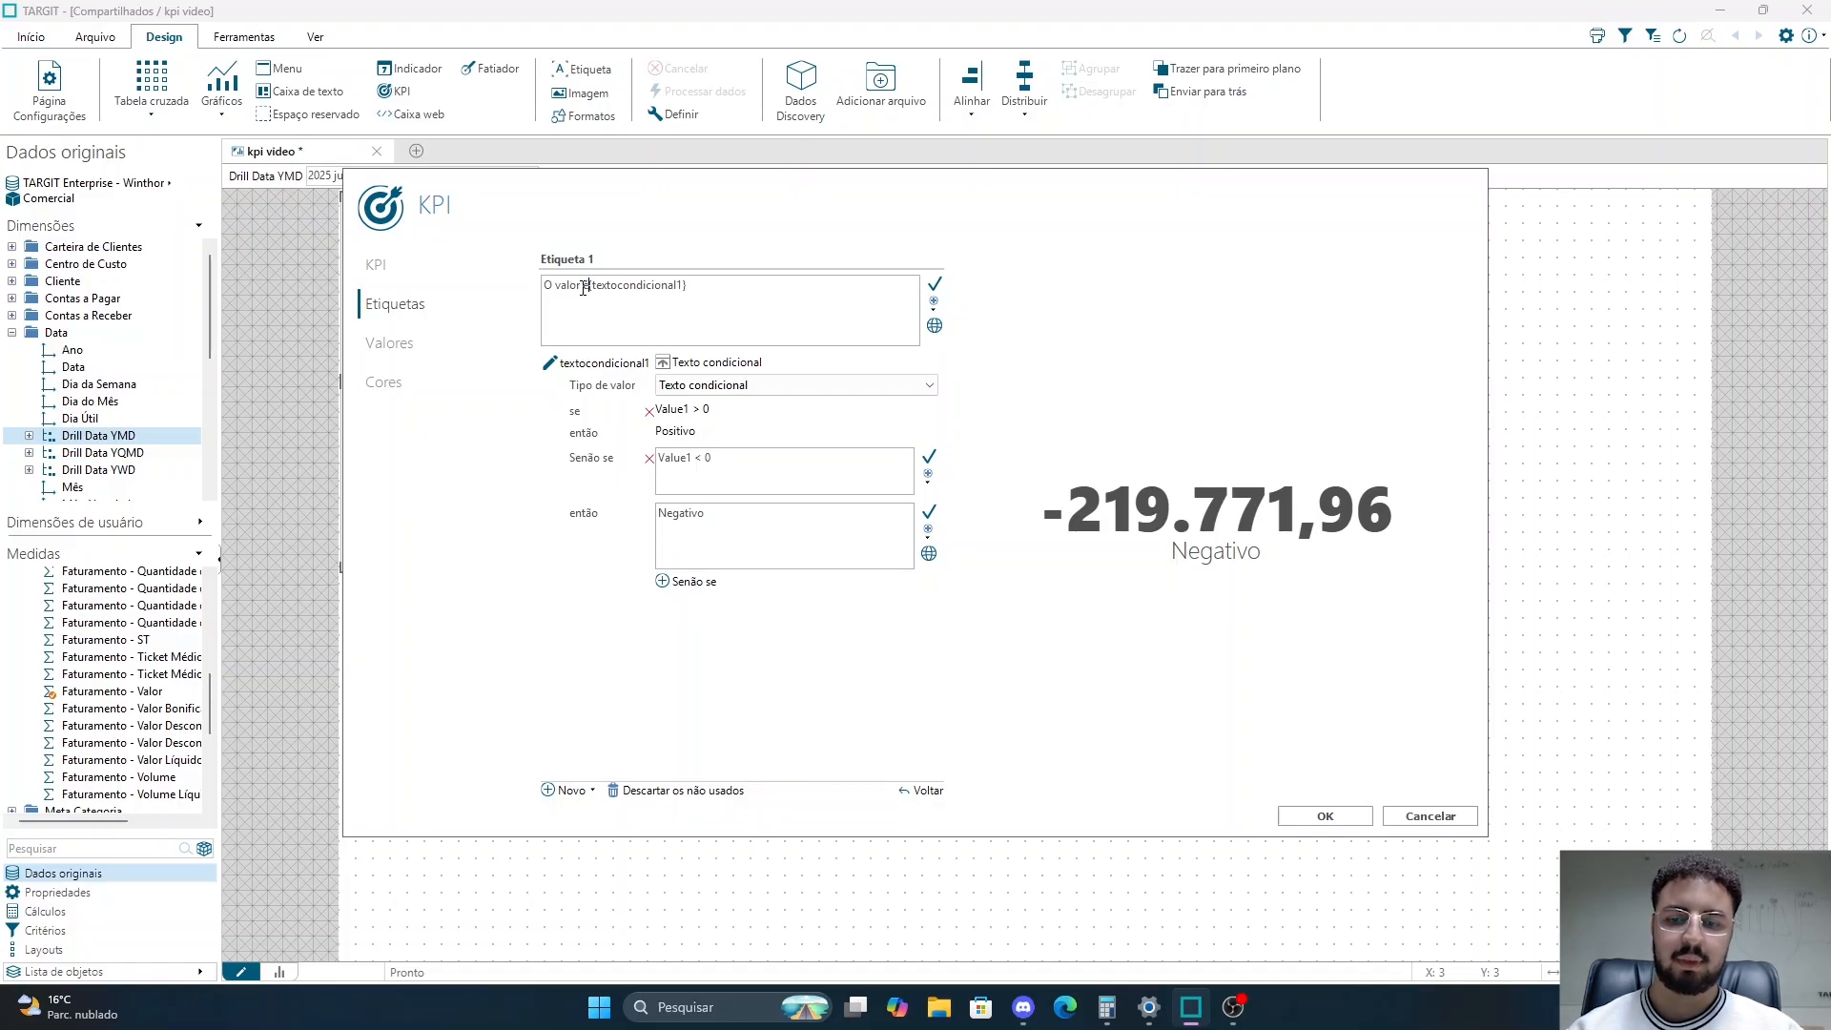
{"action": "left_click", "coordinate": [935, 284]}
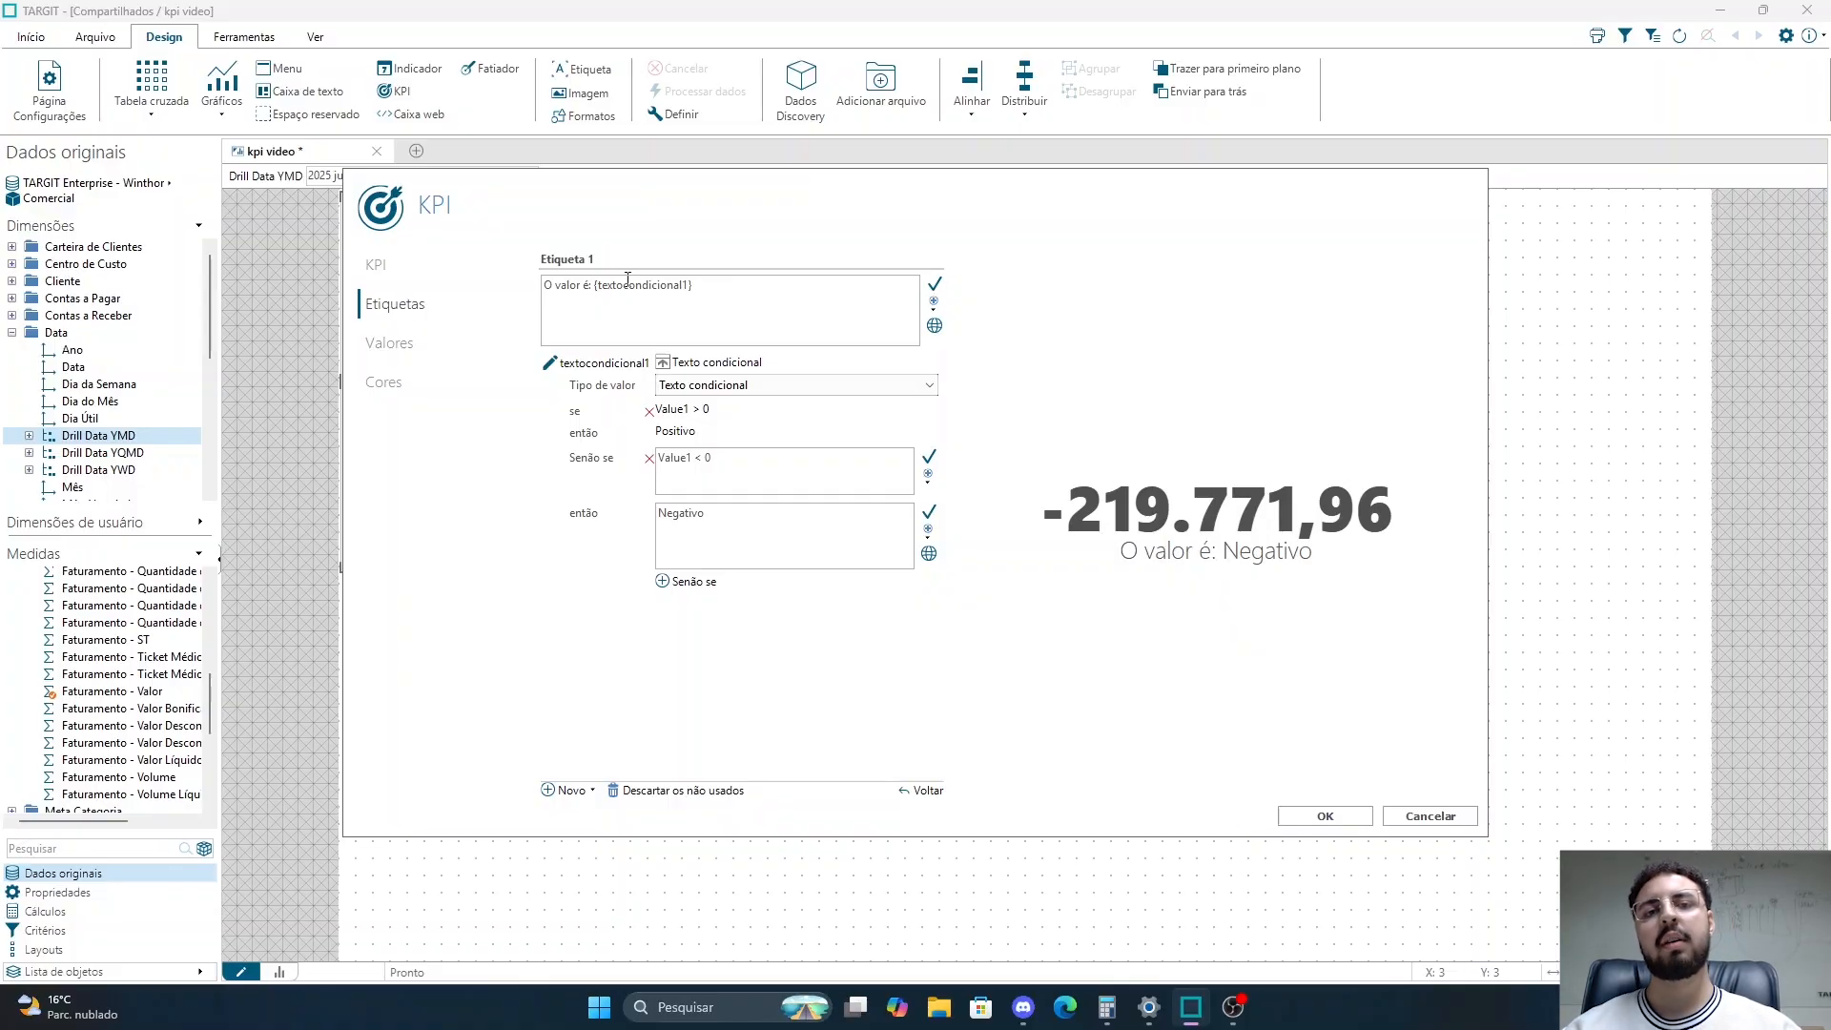
{"action": "left_click_drag", "start_coordinate": [594, 286], "coordinate": [544, 287]}
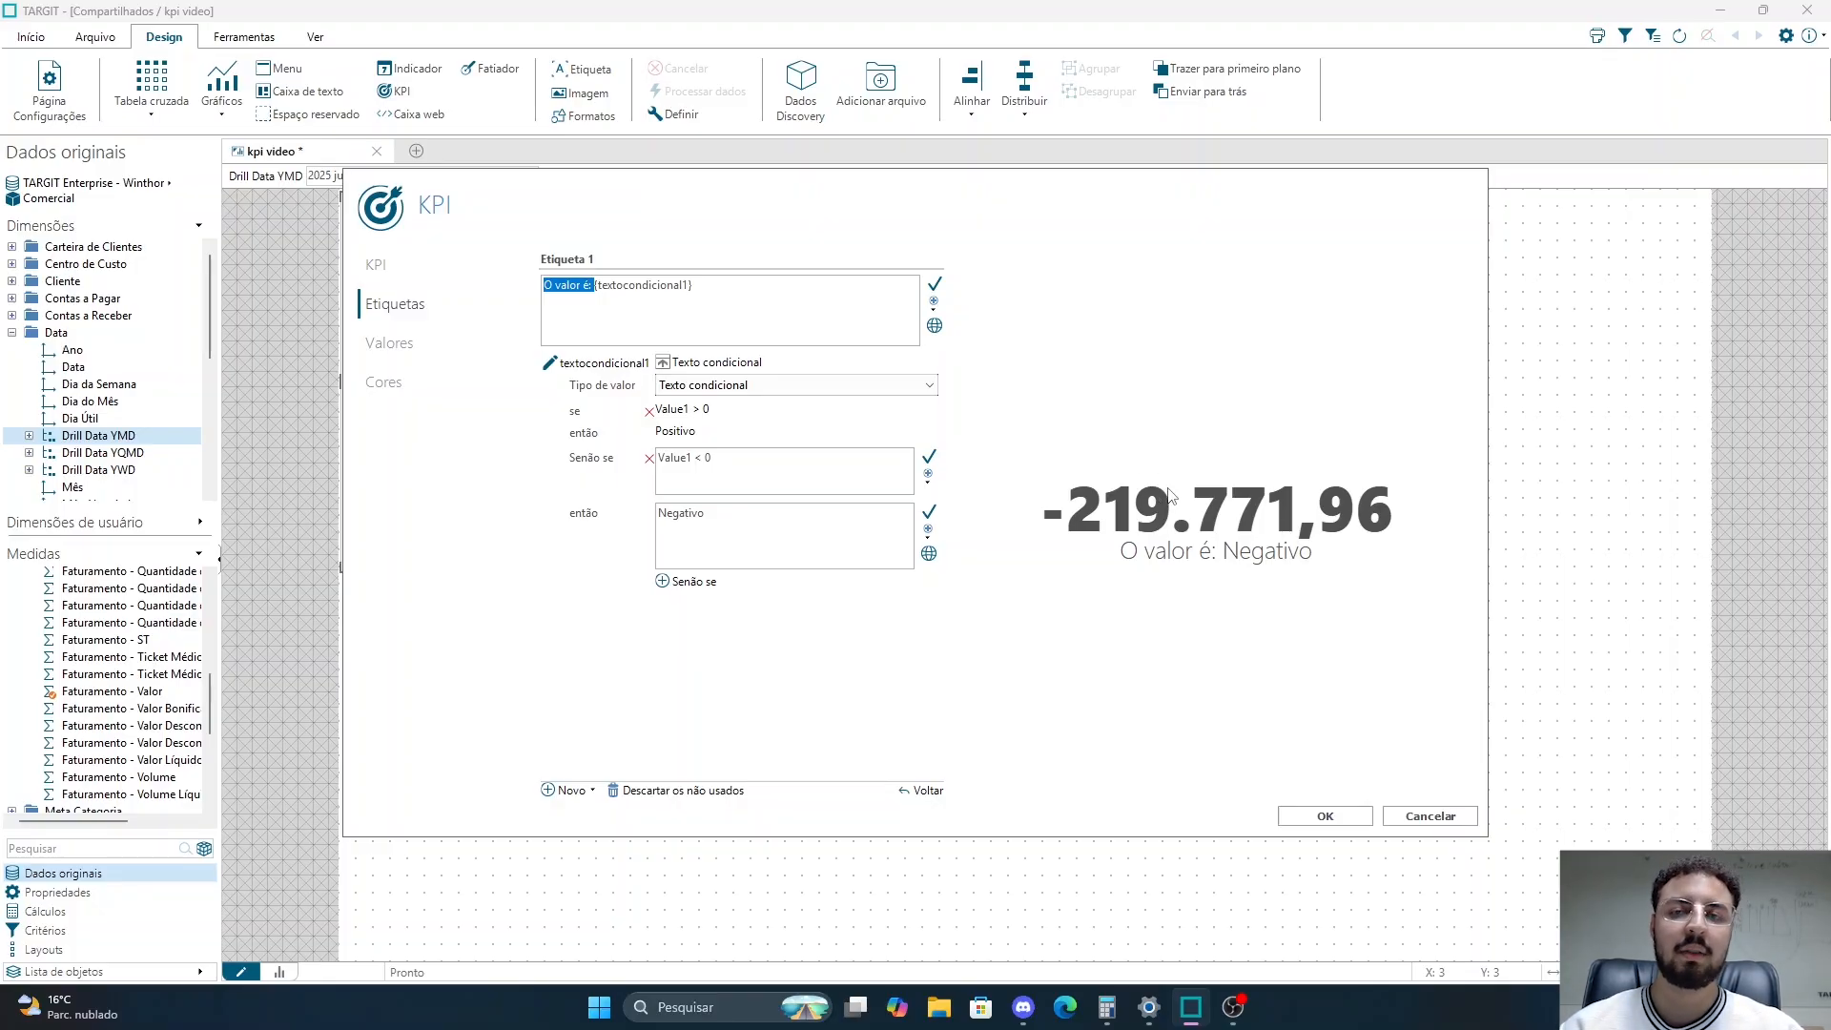
{"action": "left_click", "coordinate": [716, 299]}
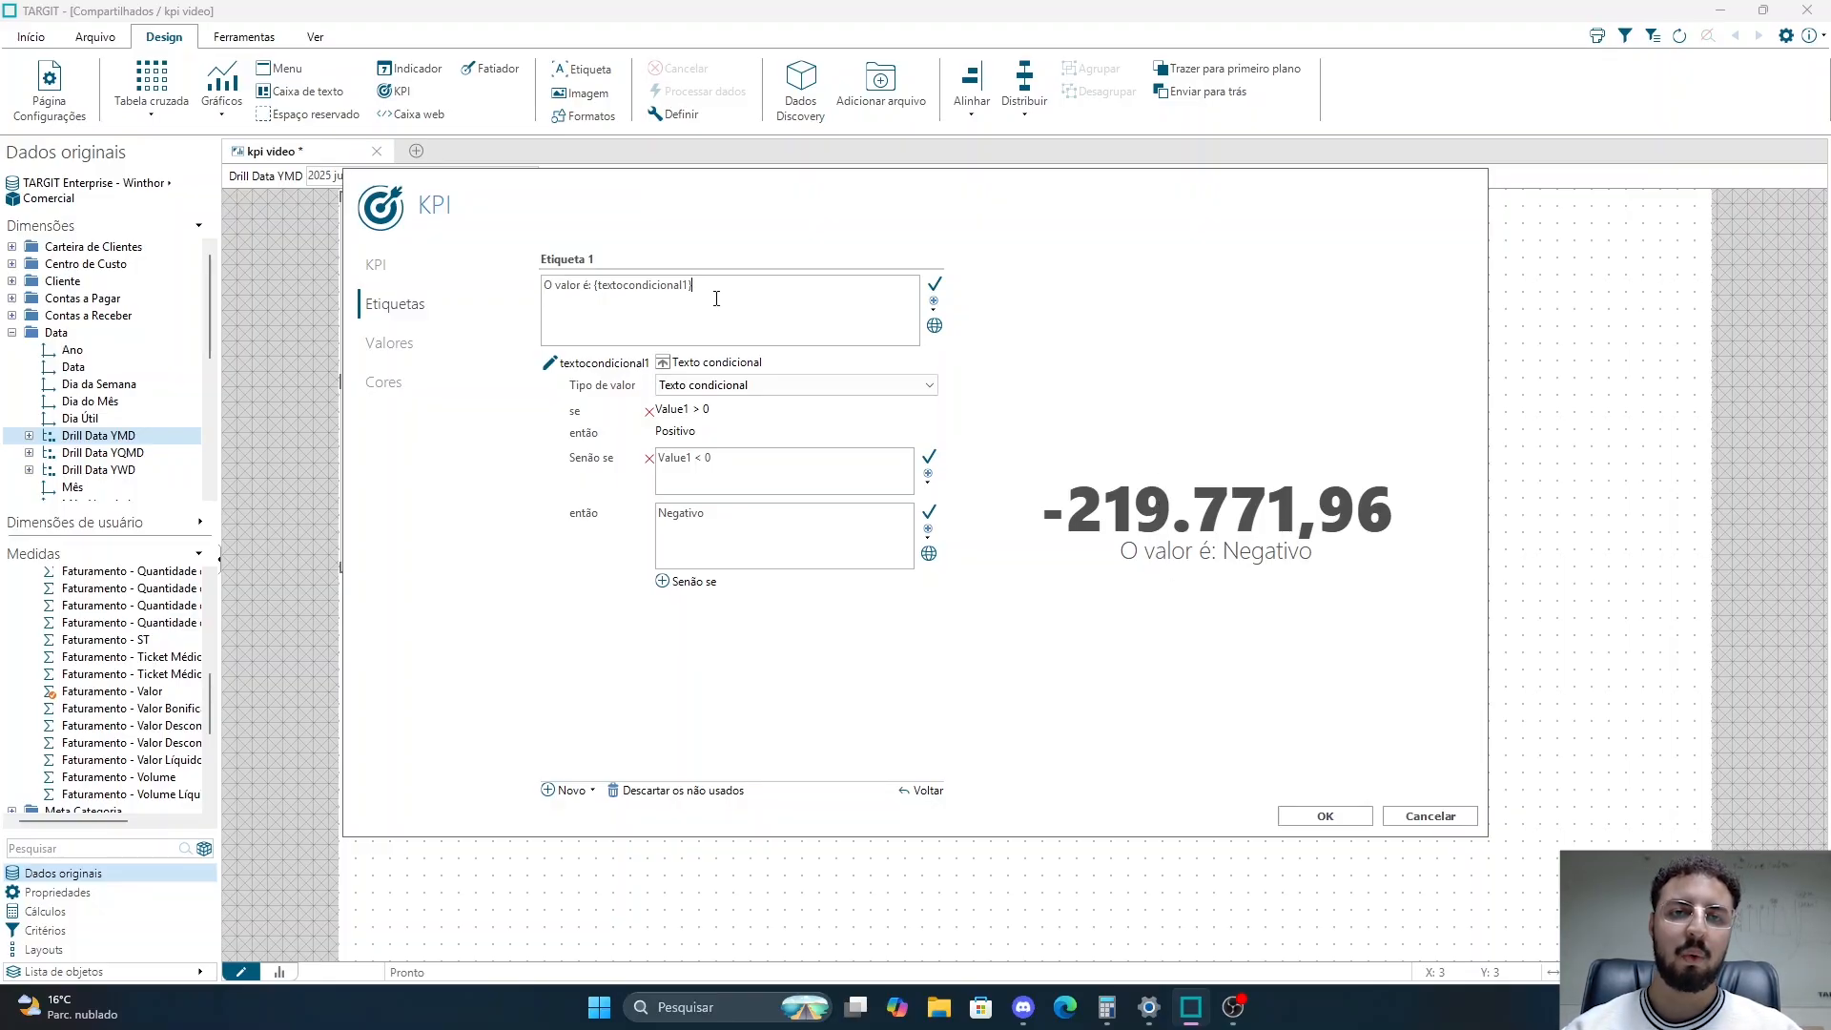
{"action": "left_click_drag", "start_coordinate": [716, 298], "coordinate": [592, 288]}
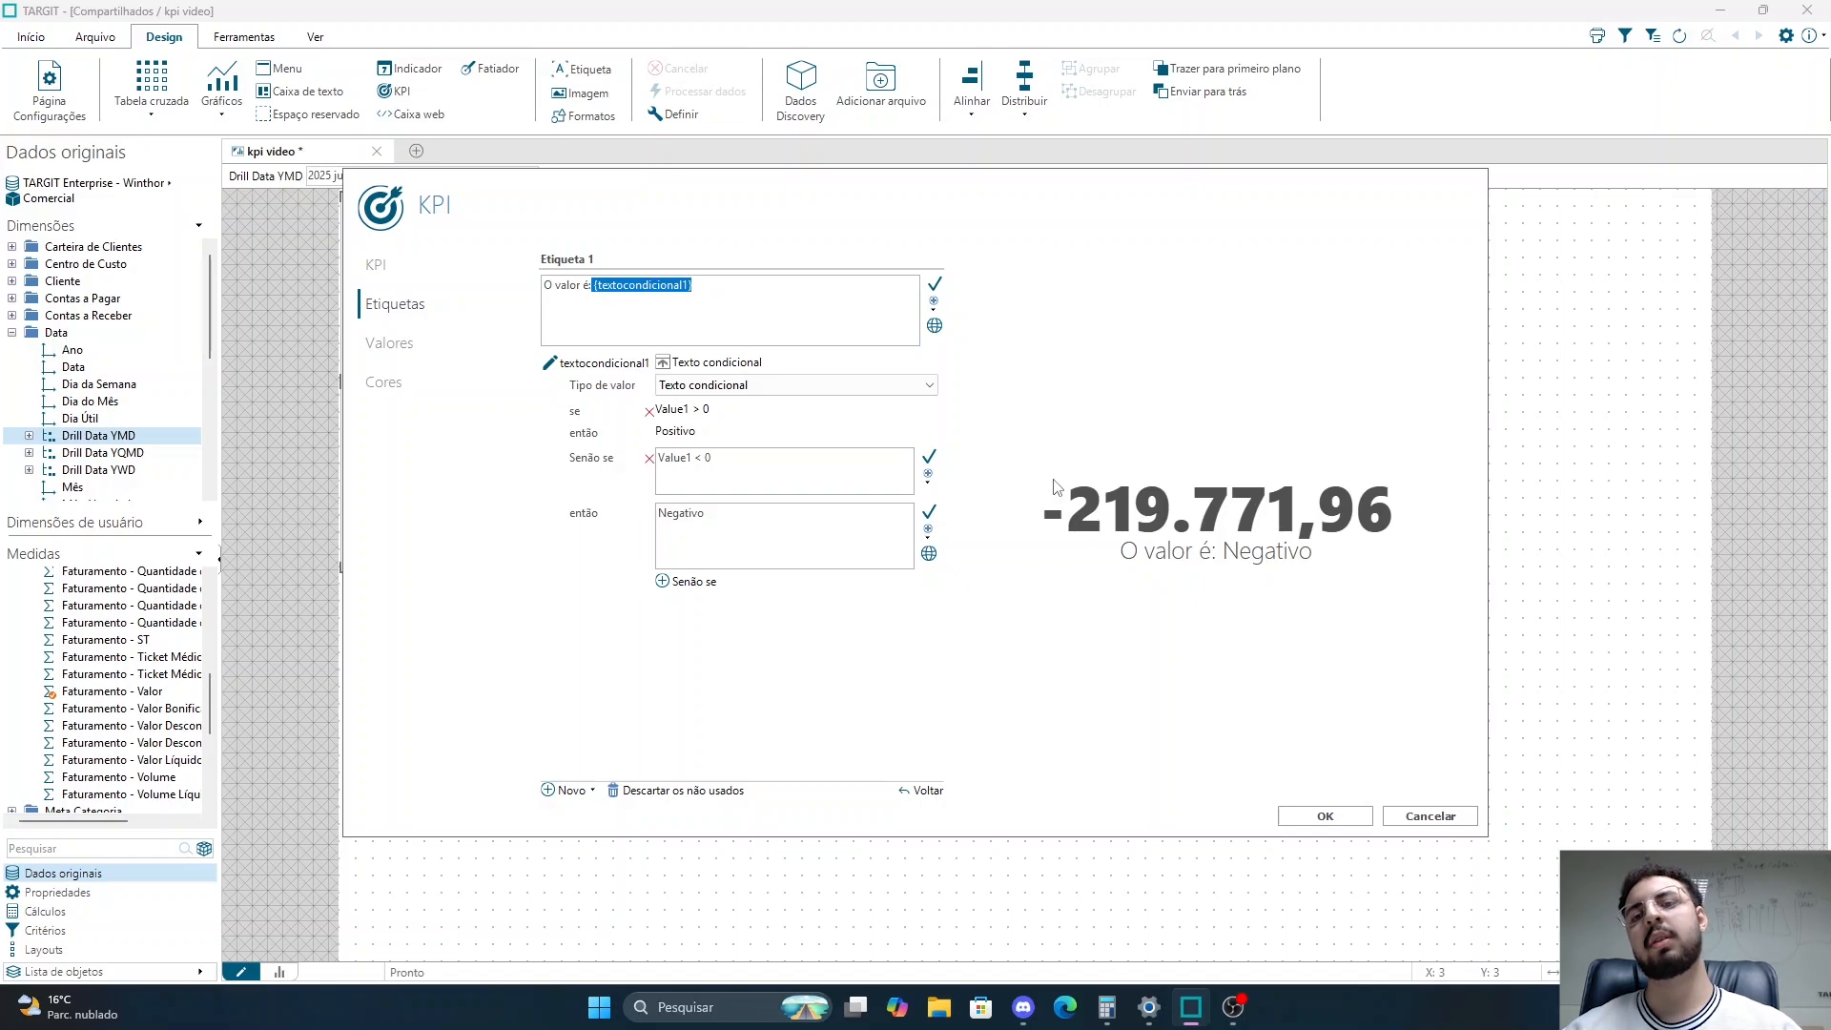
{"action": "left_click", "coordinate": [818, 280]}
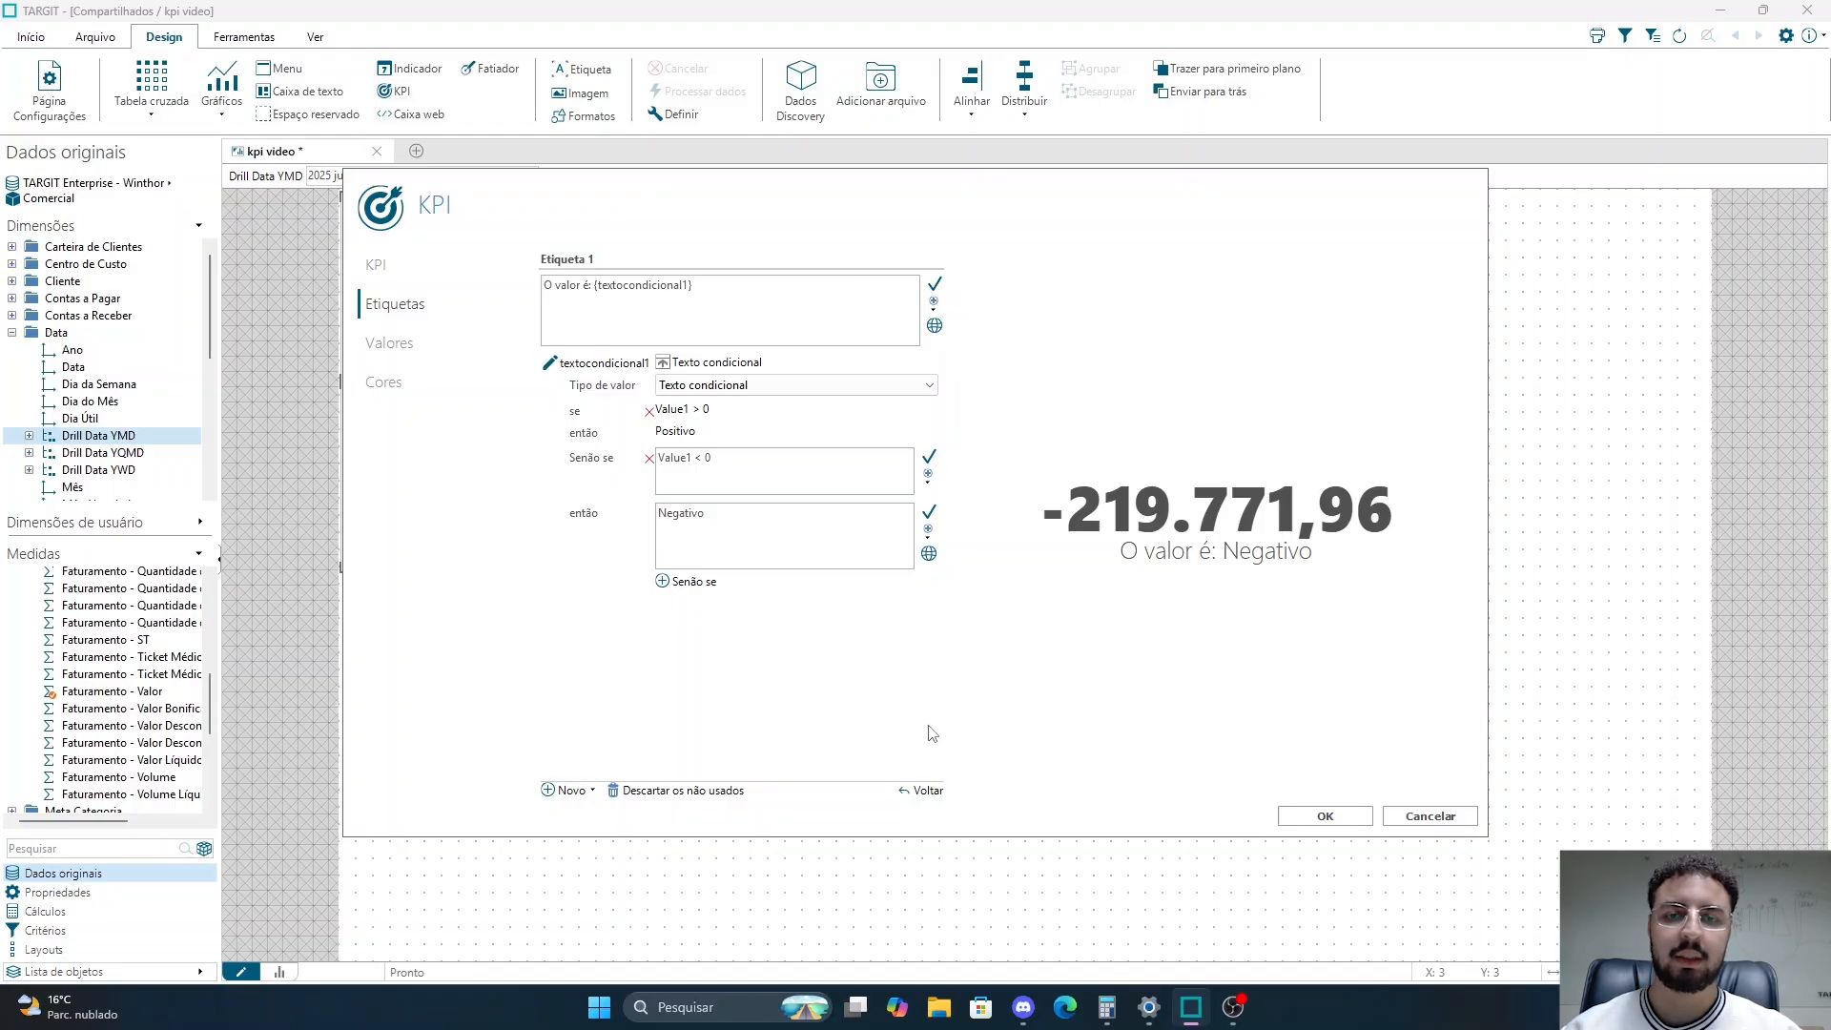
- Save the KPI's label settings and show the KPI enlarged
{"action": "left_click", "coordinate": [926, 790]}
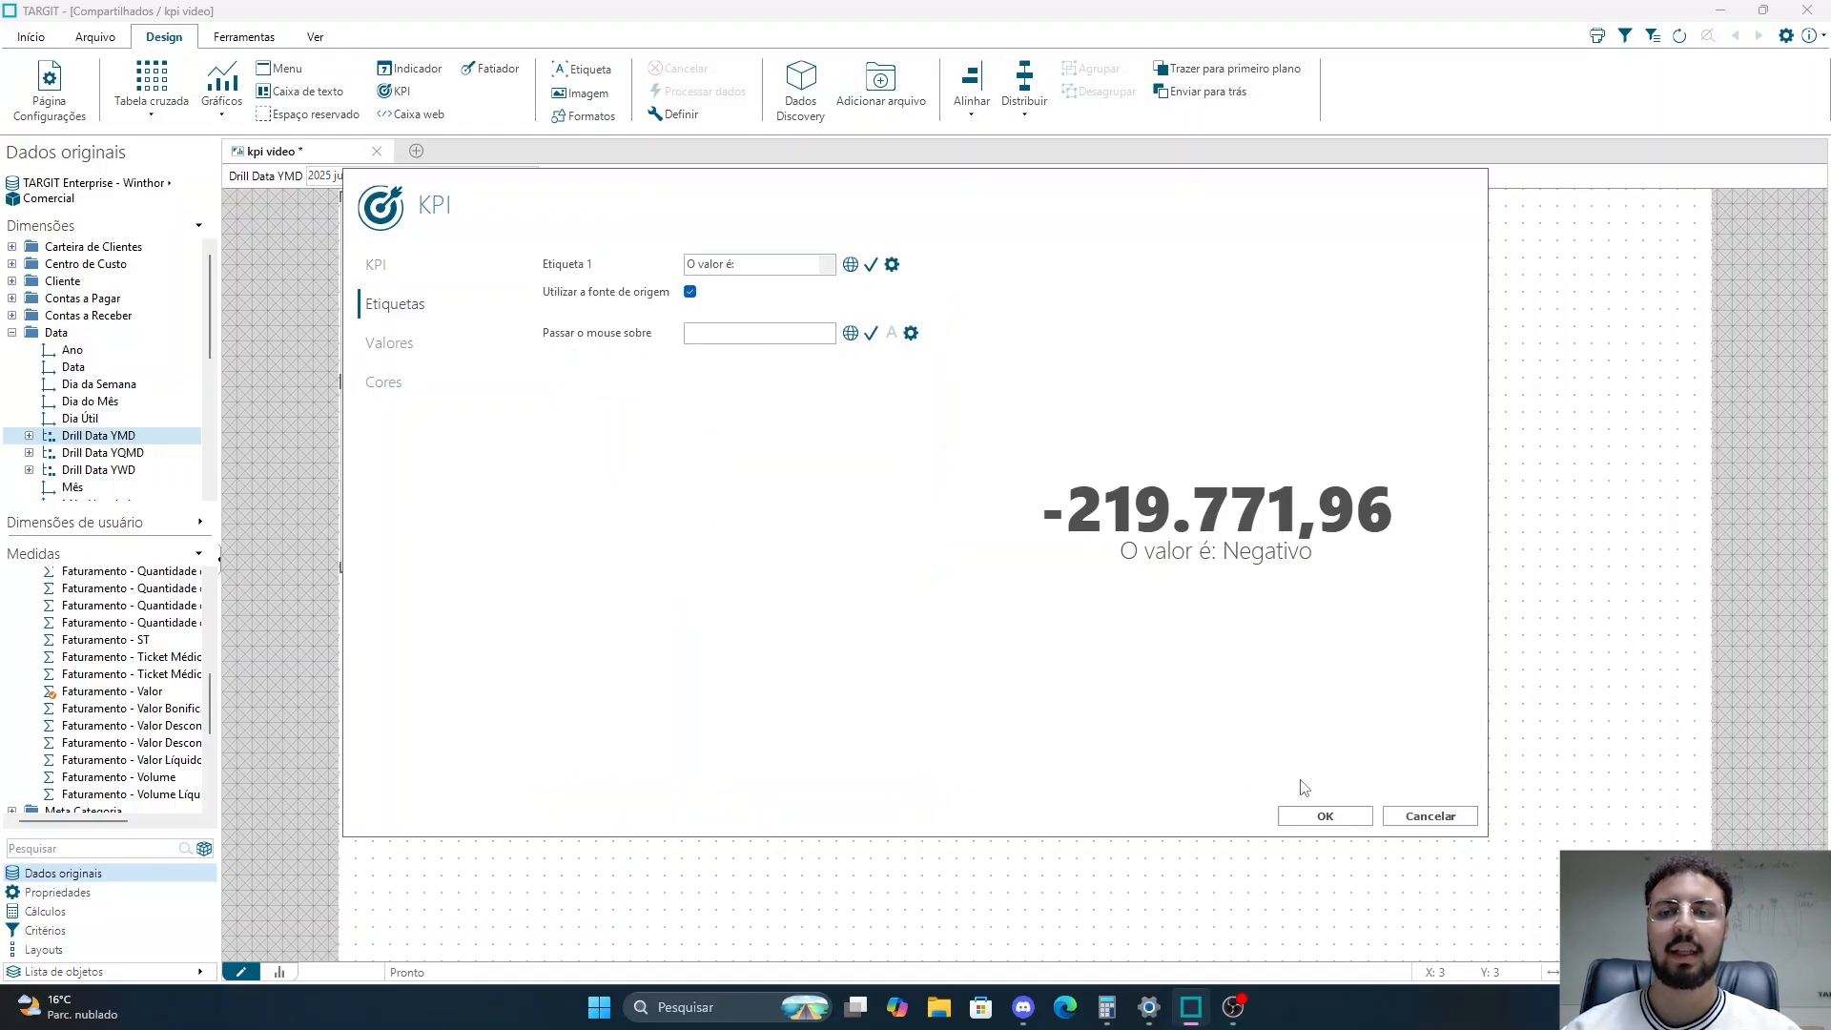
{"action": "left_click", "coordinate": [1316, 815]}
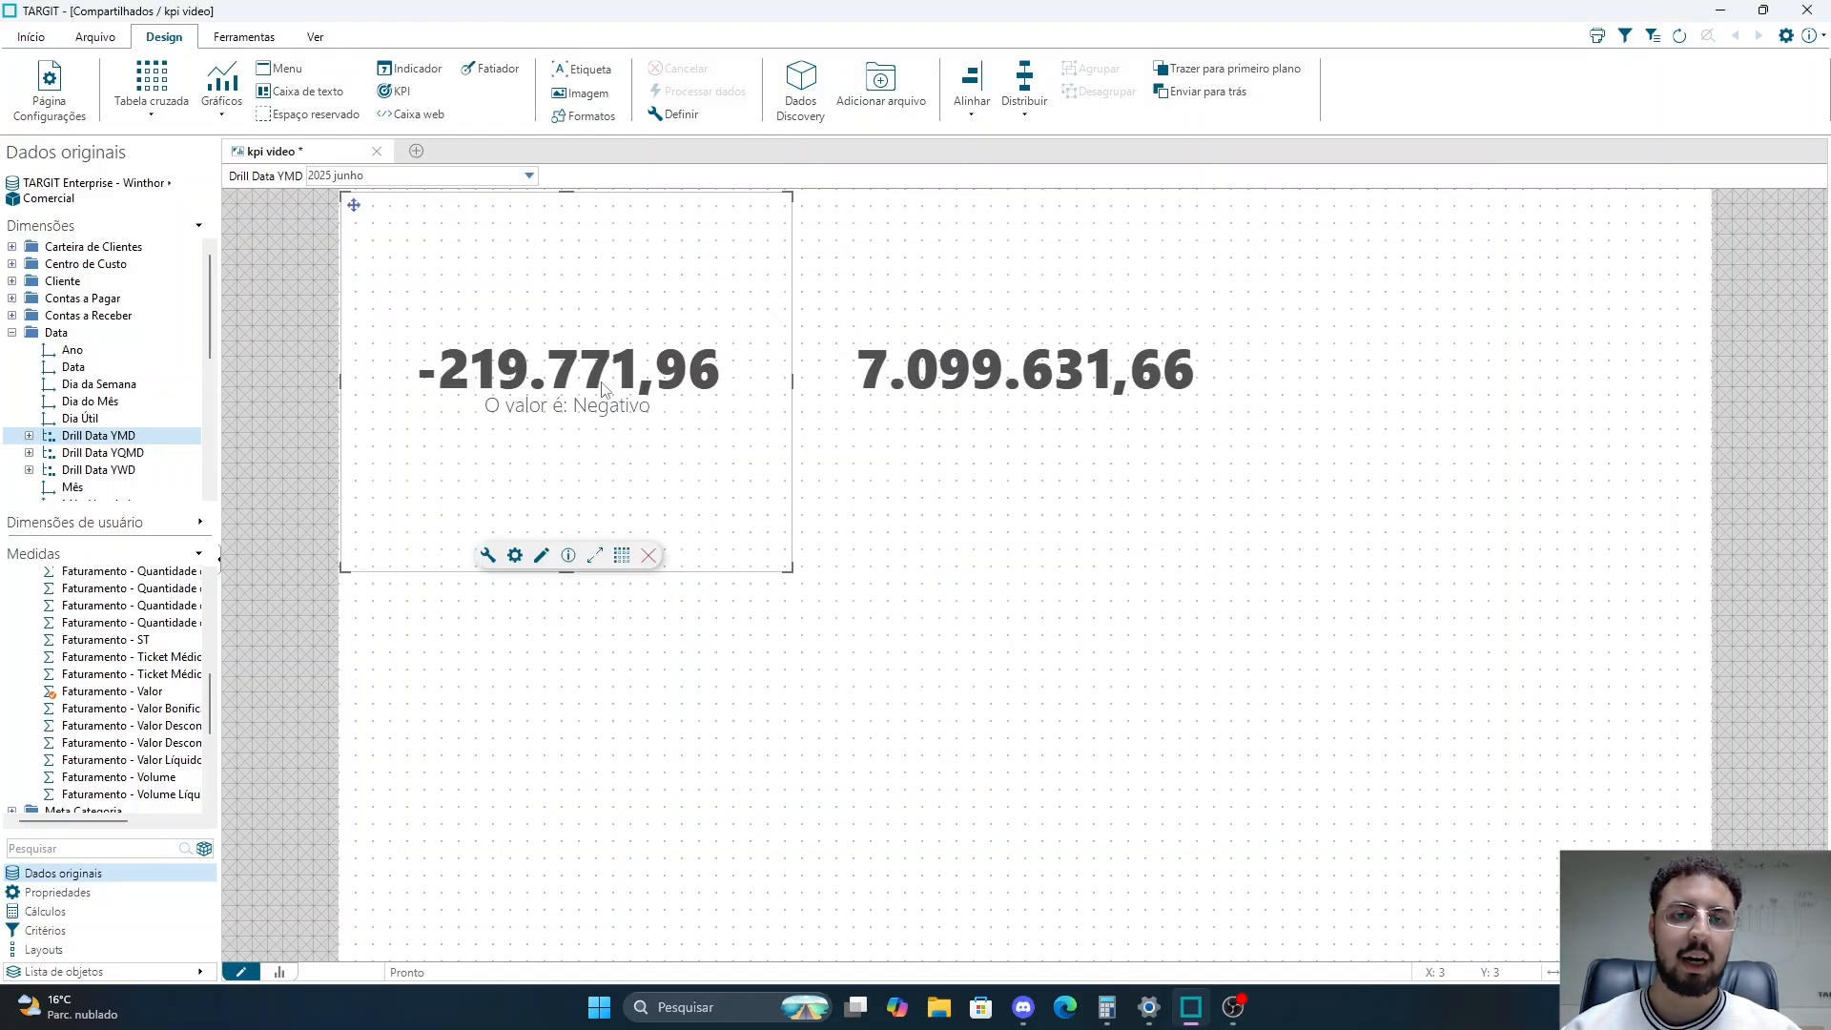
{"action": "left_click", "coordinate": [598, 563]}
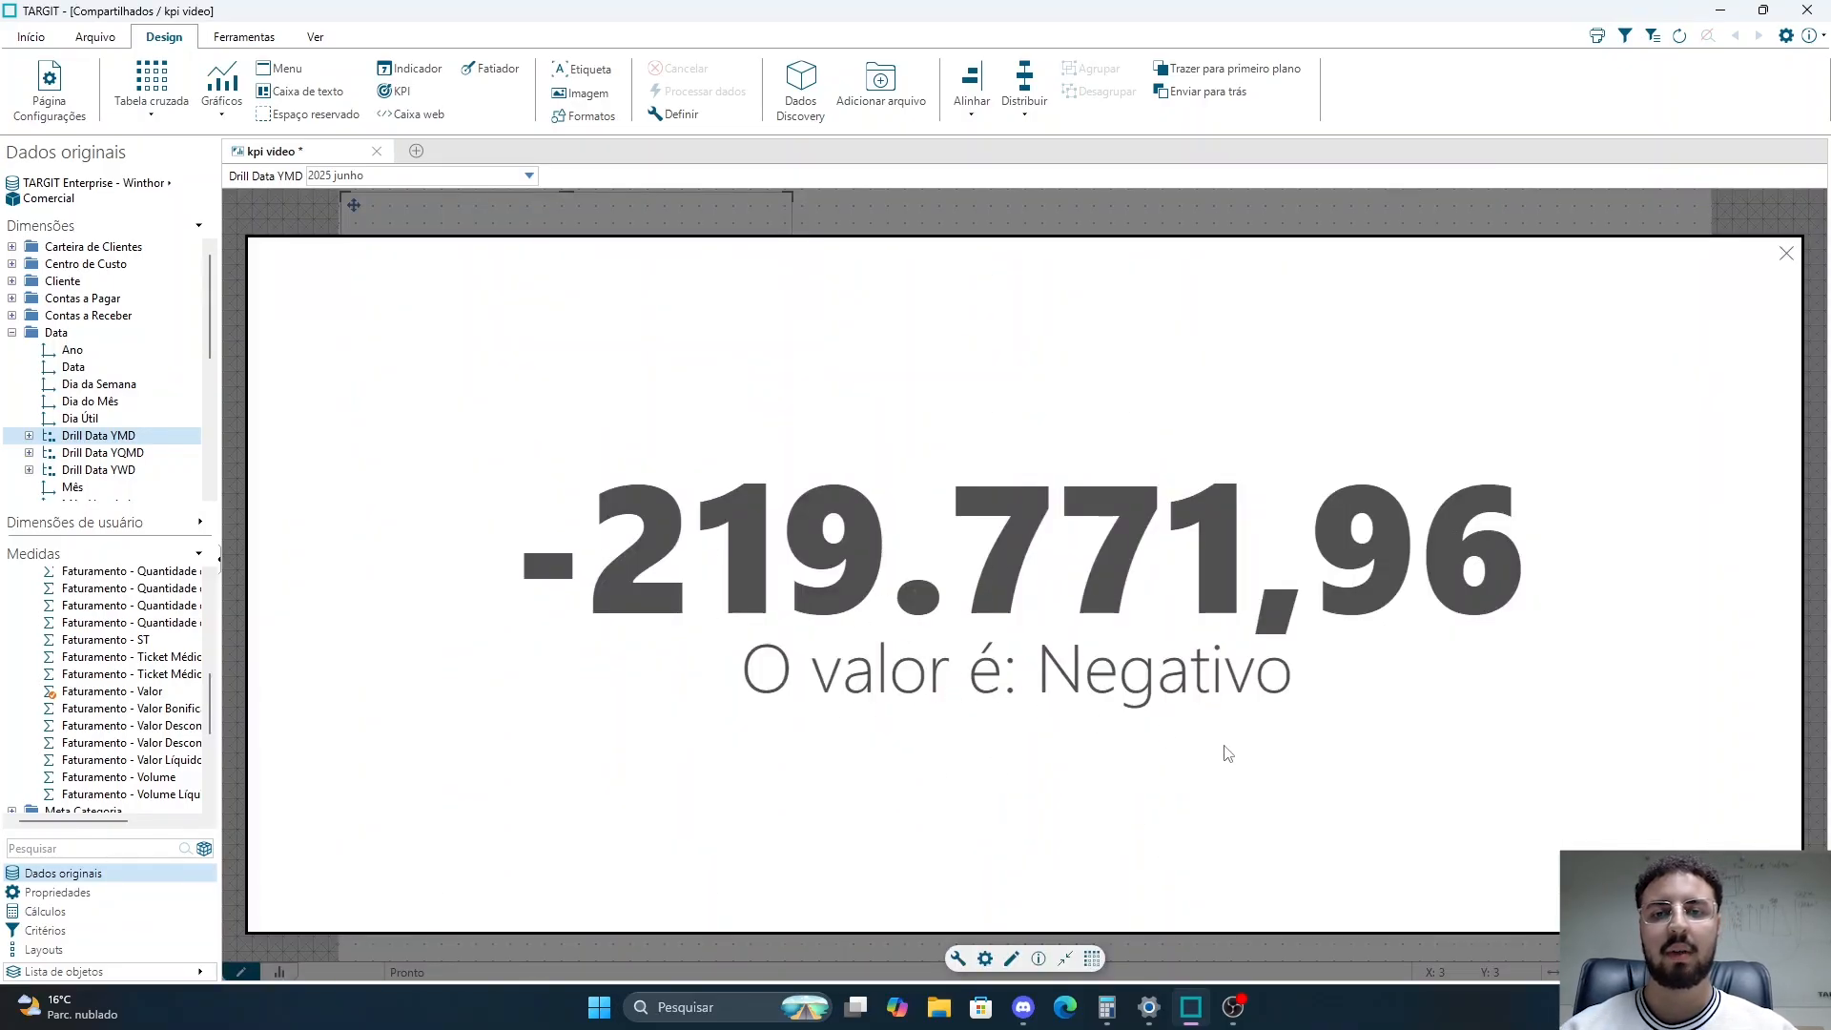
- Reopen the KPI's settings, clear {MeasureValue} from Valor 1 and discard the unused element
{"action": "left_click", "coordinate": [986, 965]}
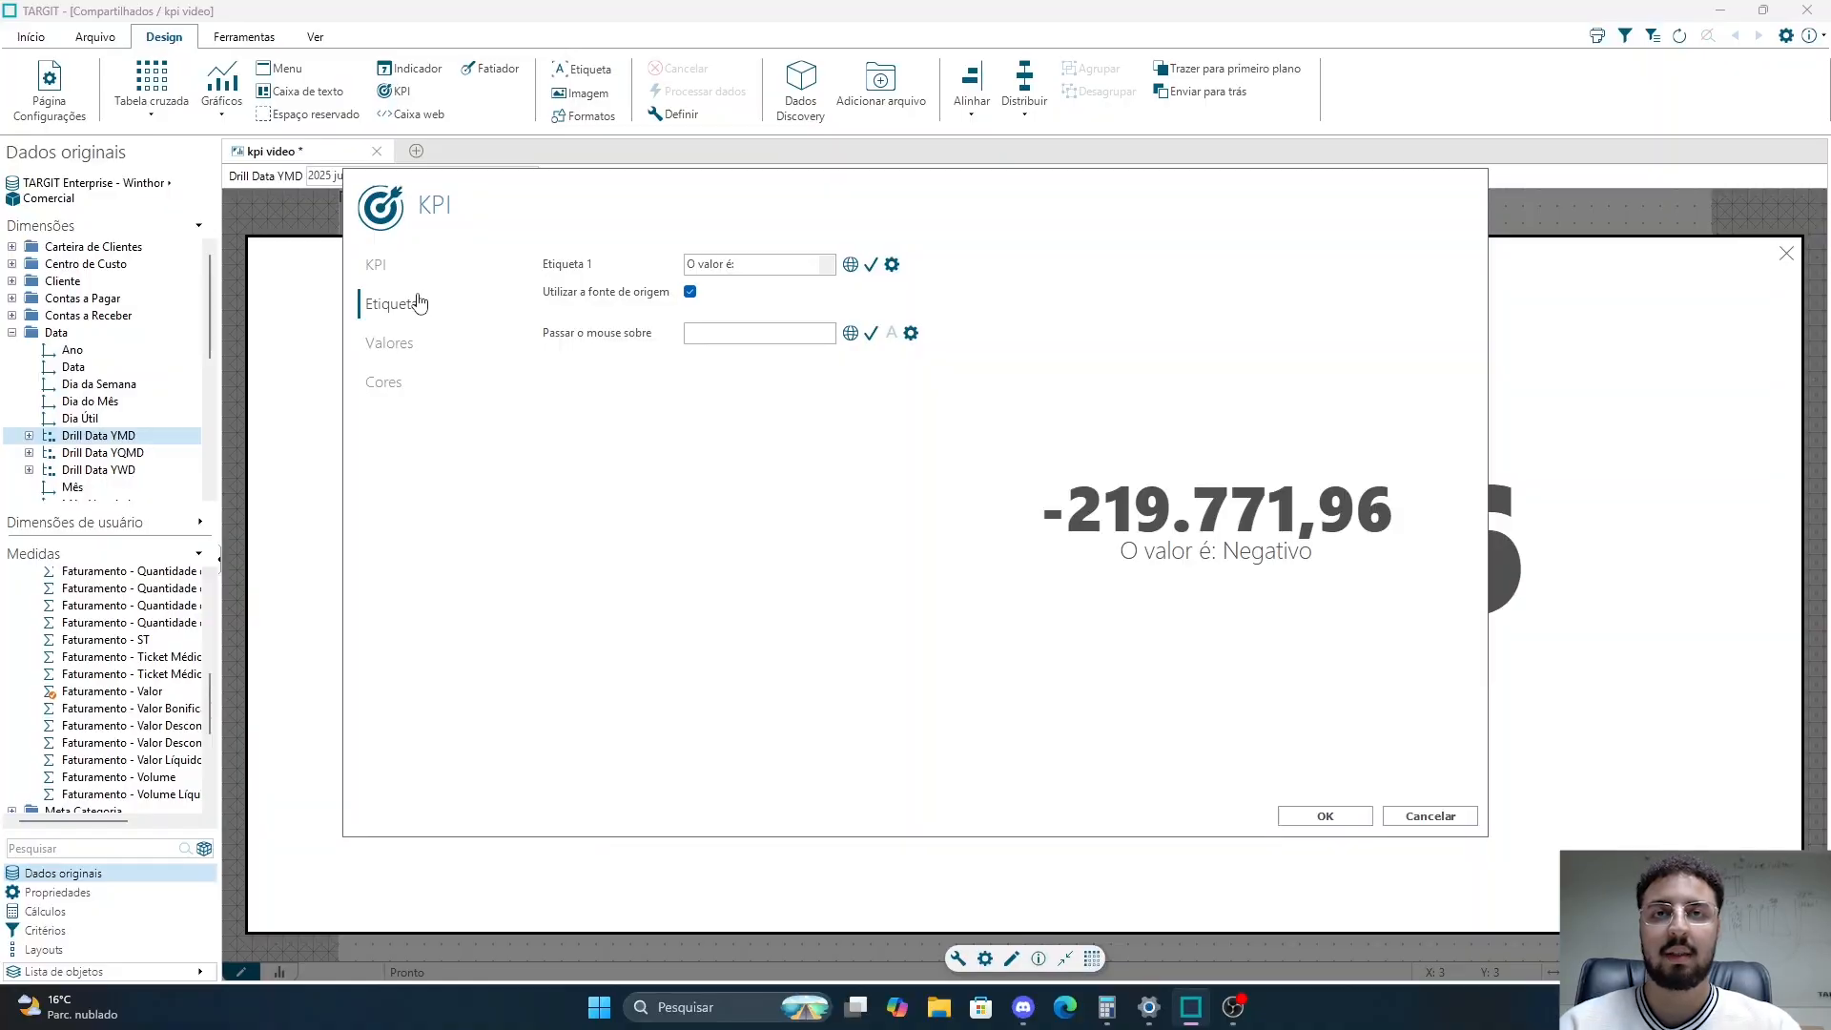
{"action": "left_click", "coordinate": [384, 345]}
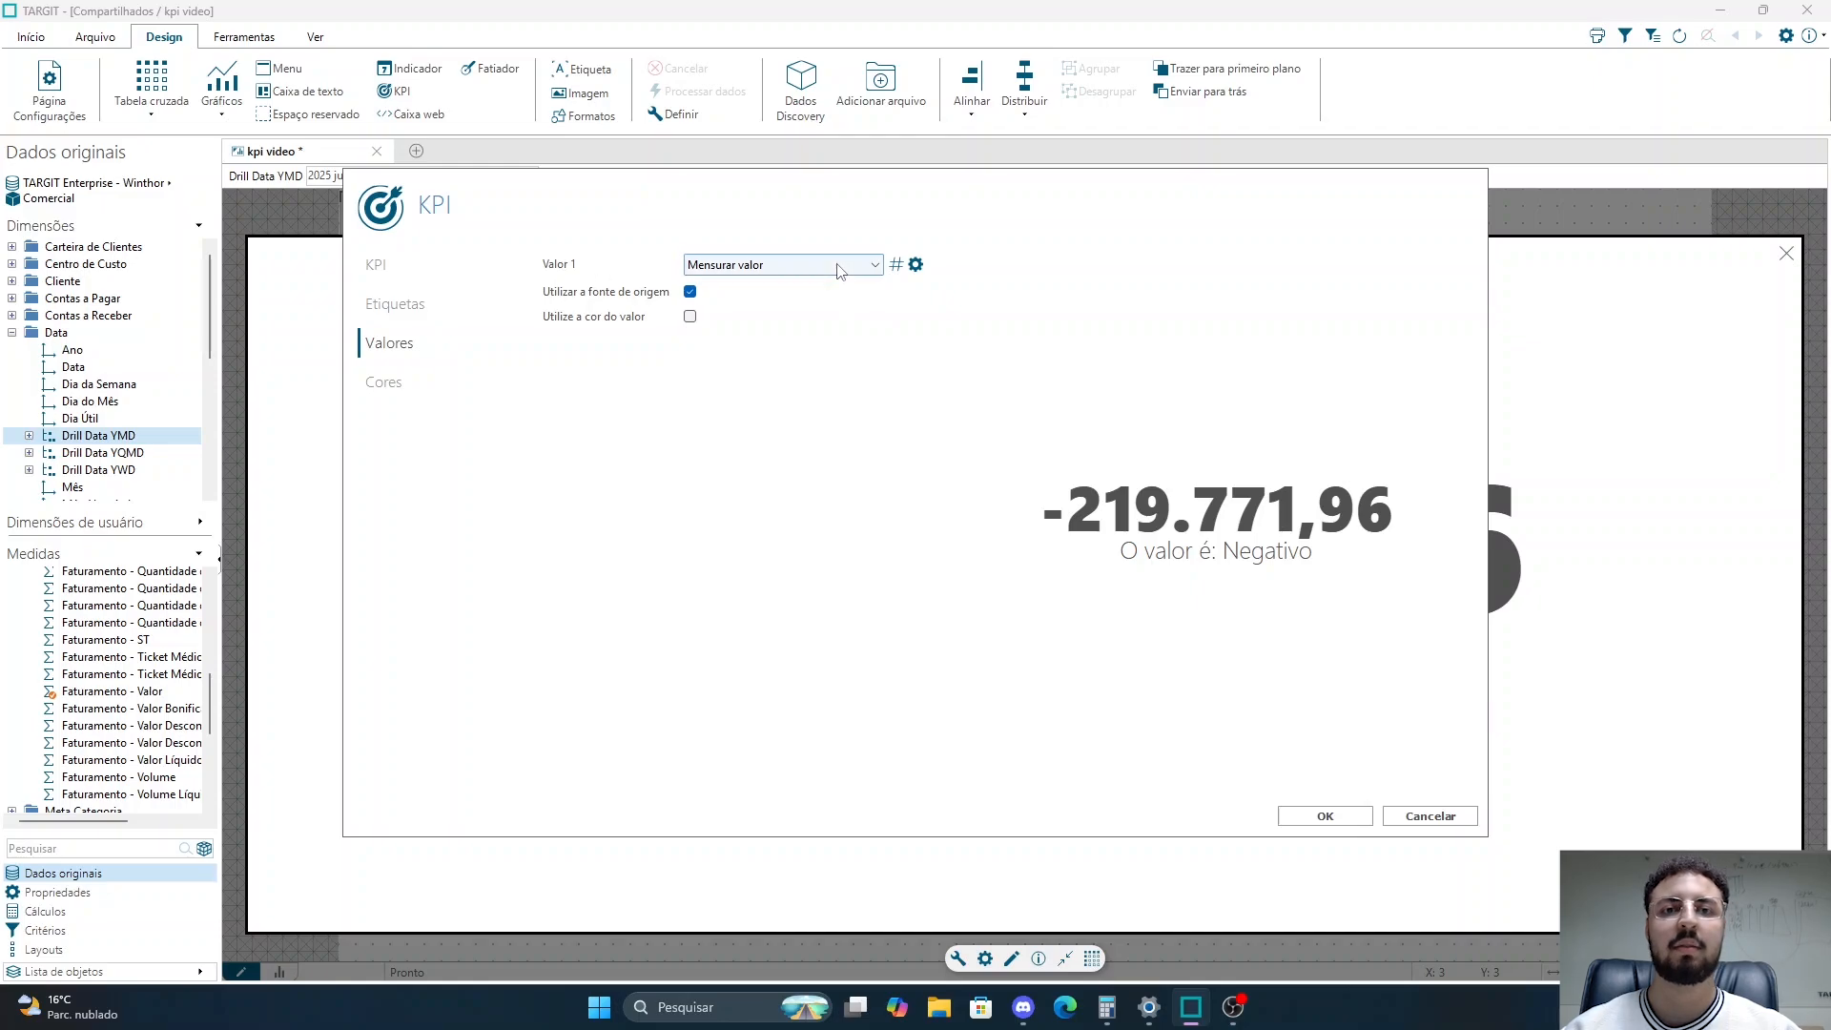
{"action": "left_click", "coordinate": [917, 266]}
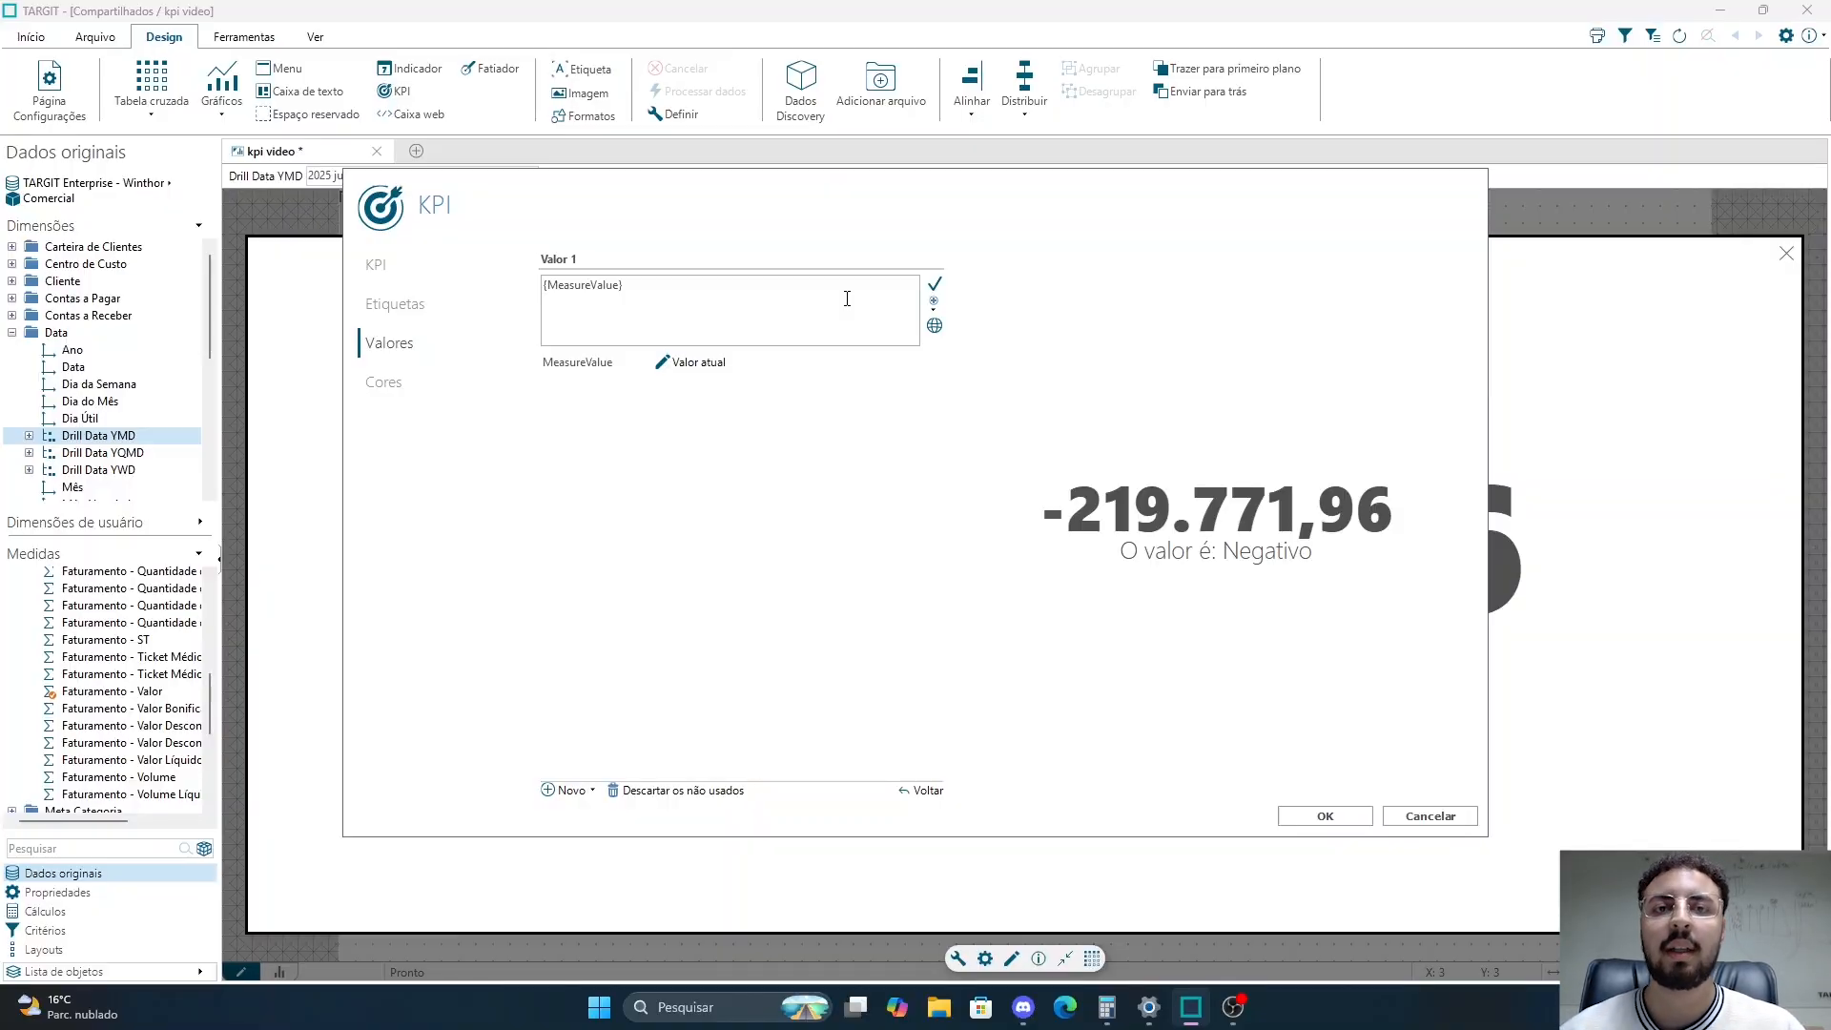
{"action": "left_click_drag", "start_coordinate": [776, 286], "coordinate": [519, 311]}
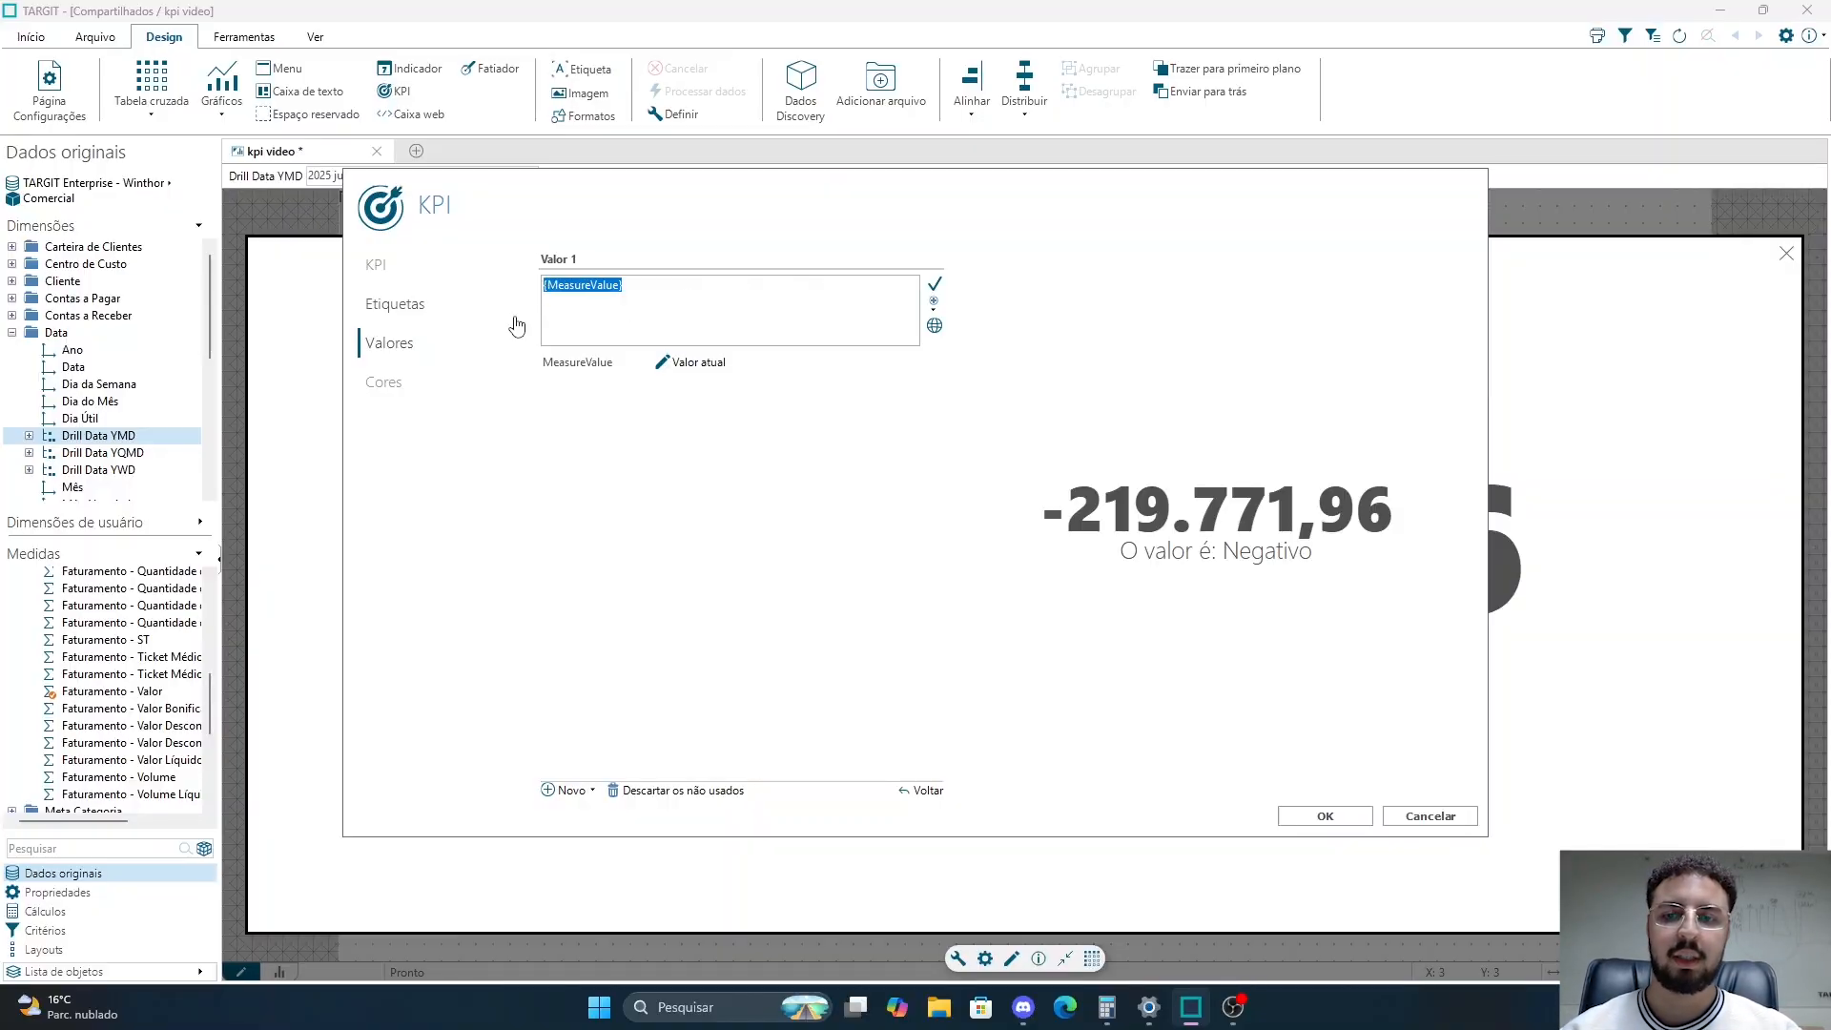
{"action": "key", "text": "Delete"}
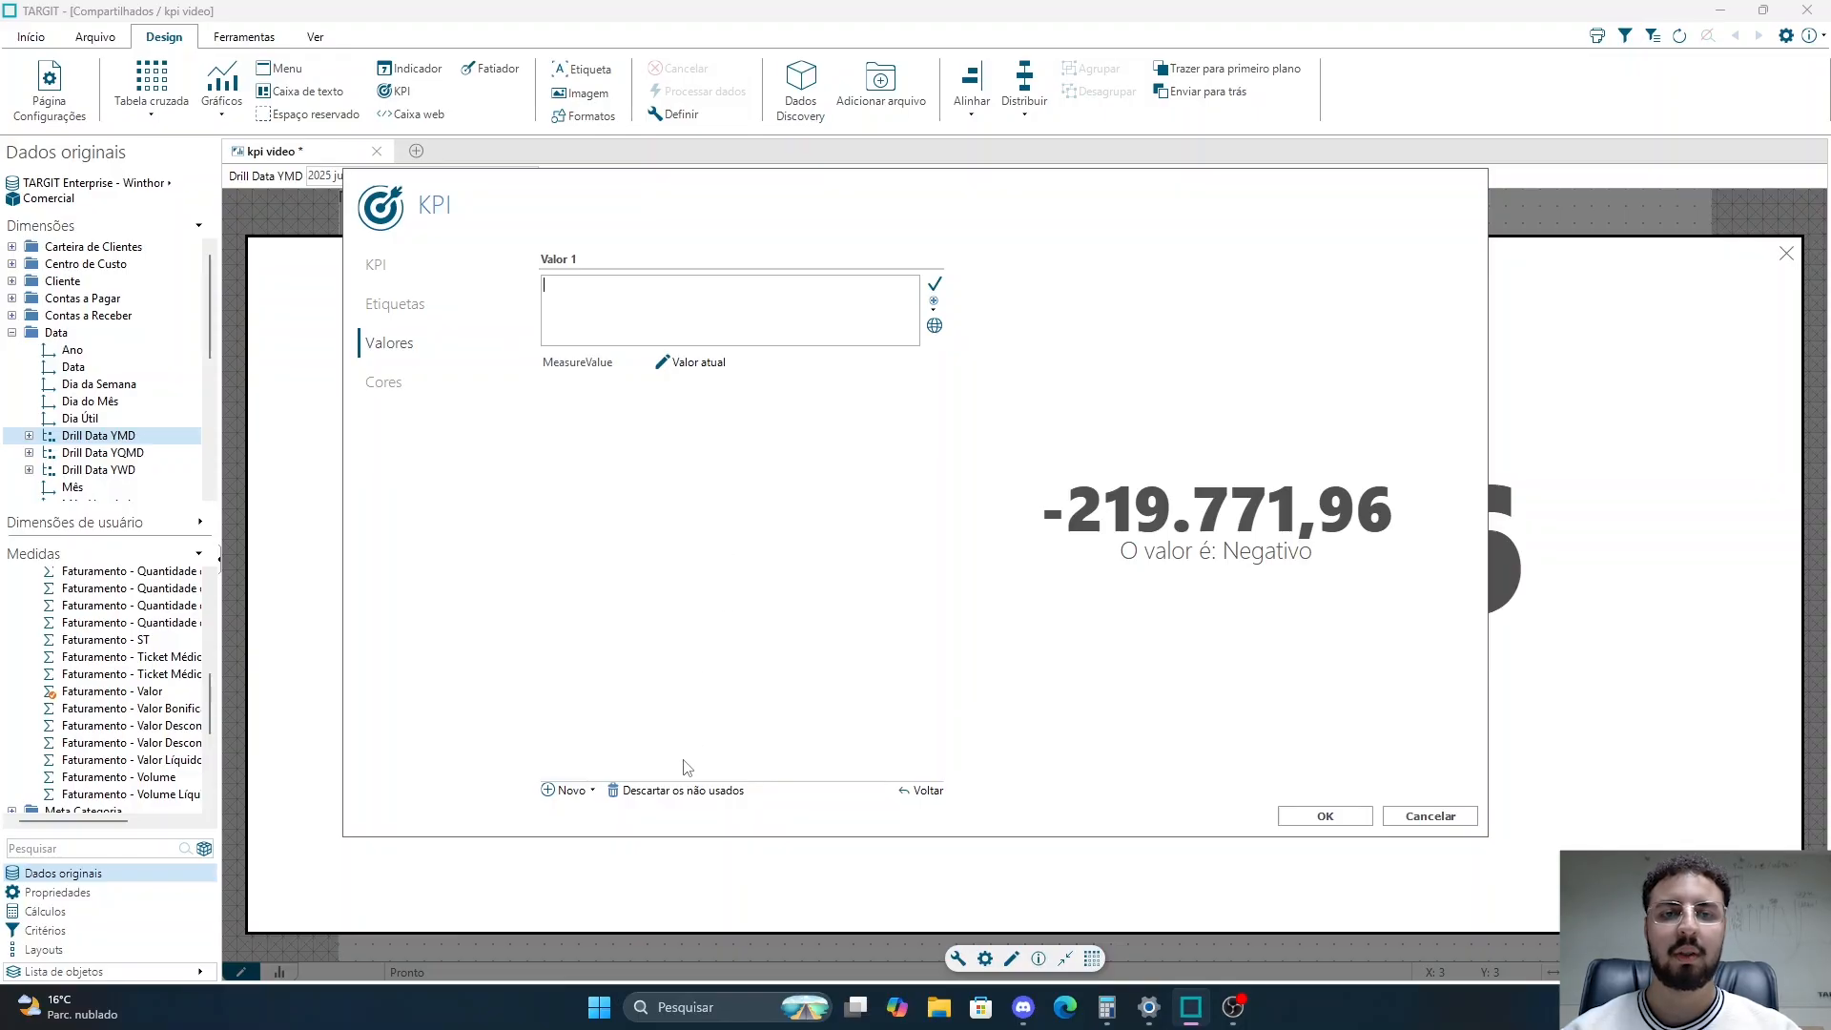
{"action": "left_click", "coordinate": [683, 794]}
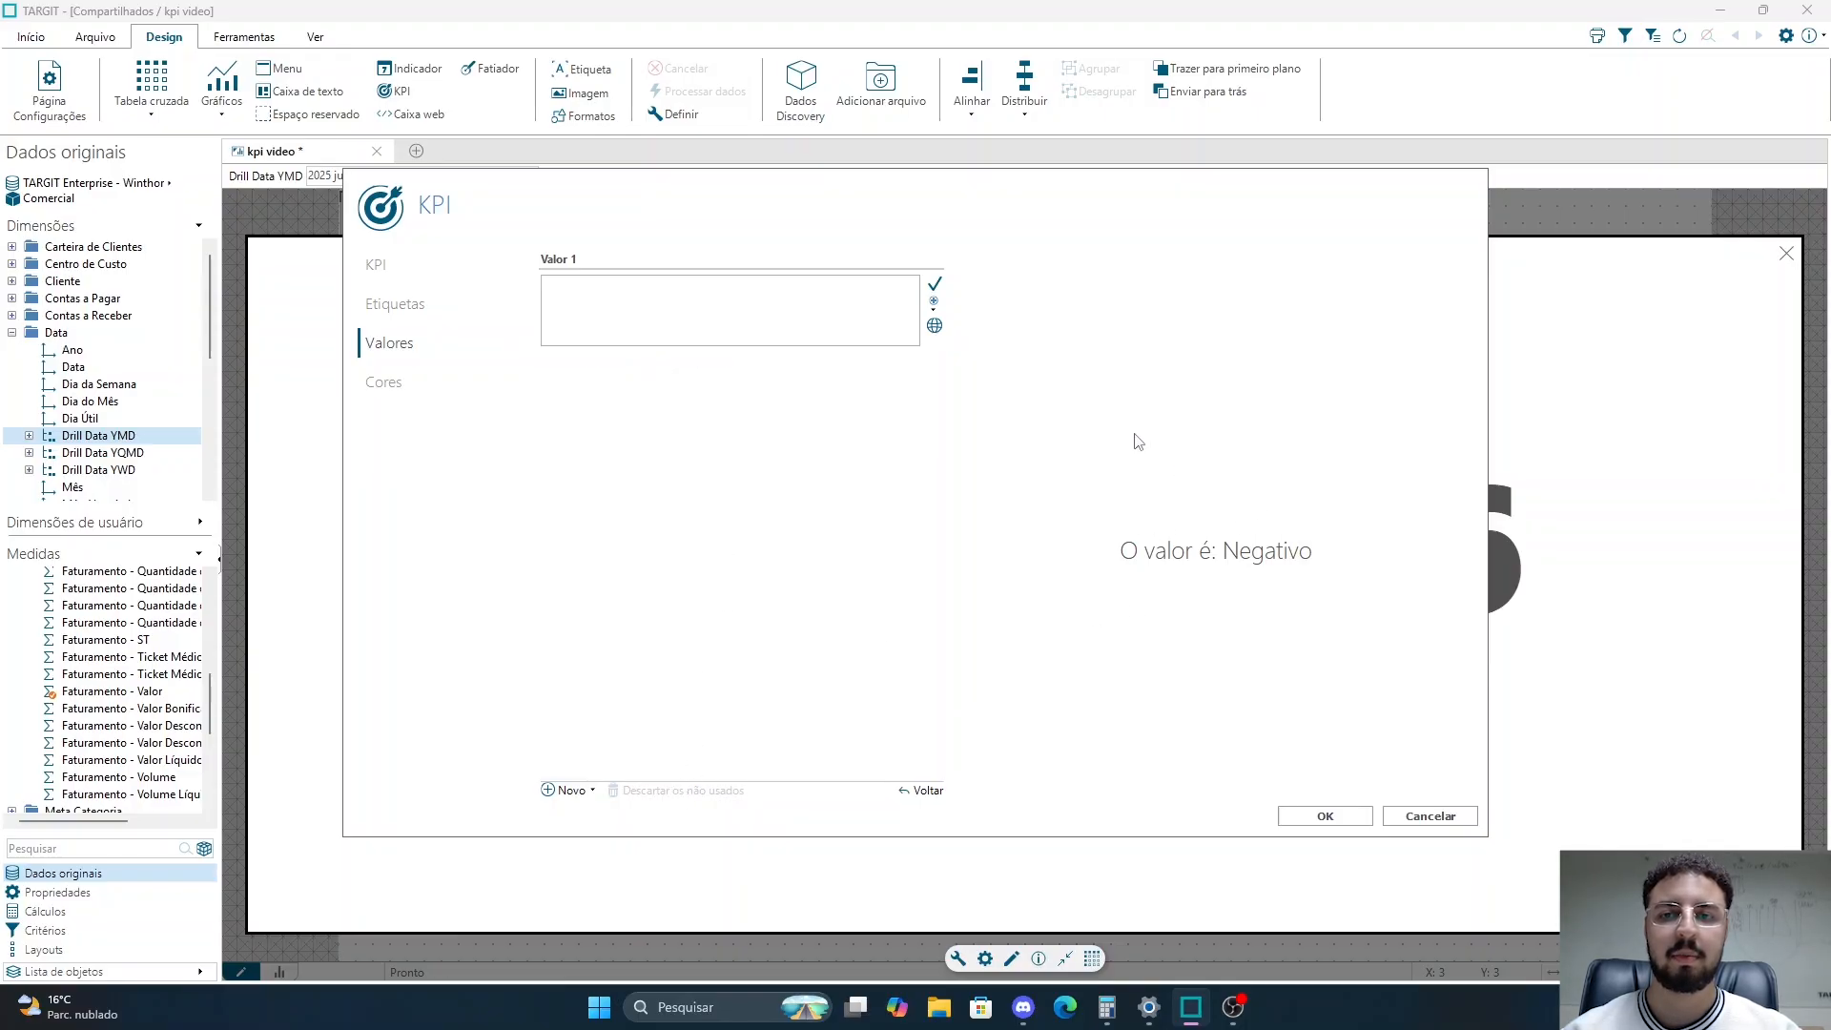
- Insert a new conditional text (Texto condicional) element into the empty Valor 1
{"action": "left_click", "coordinate": [934, 305]}
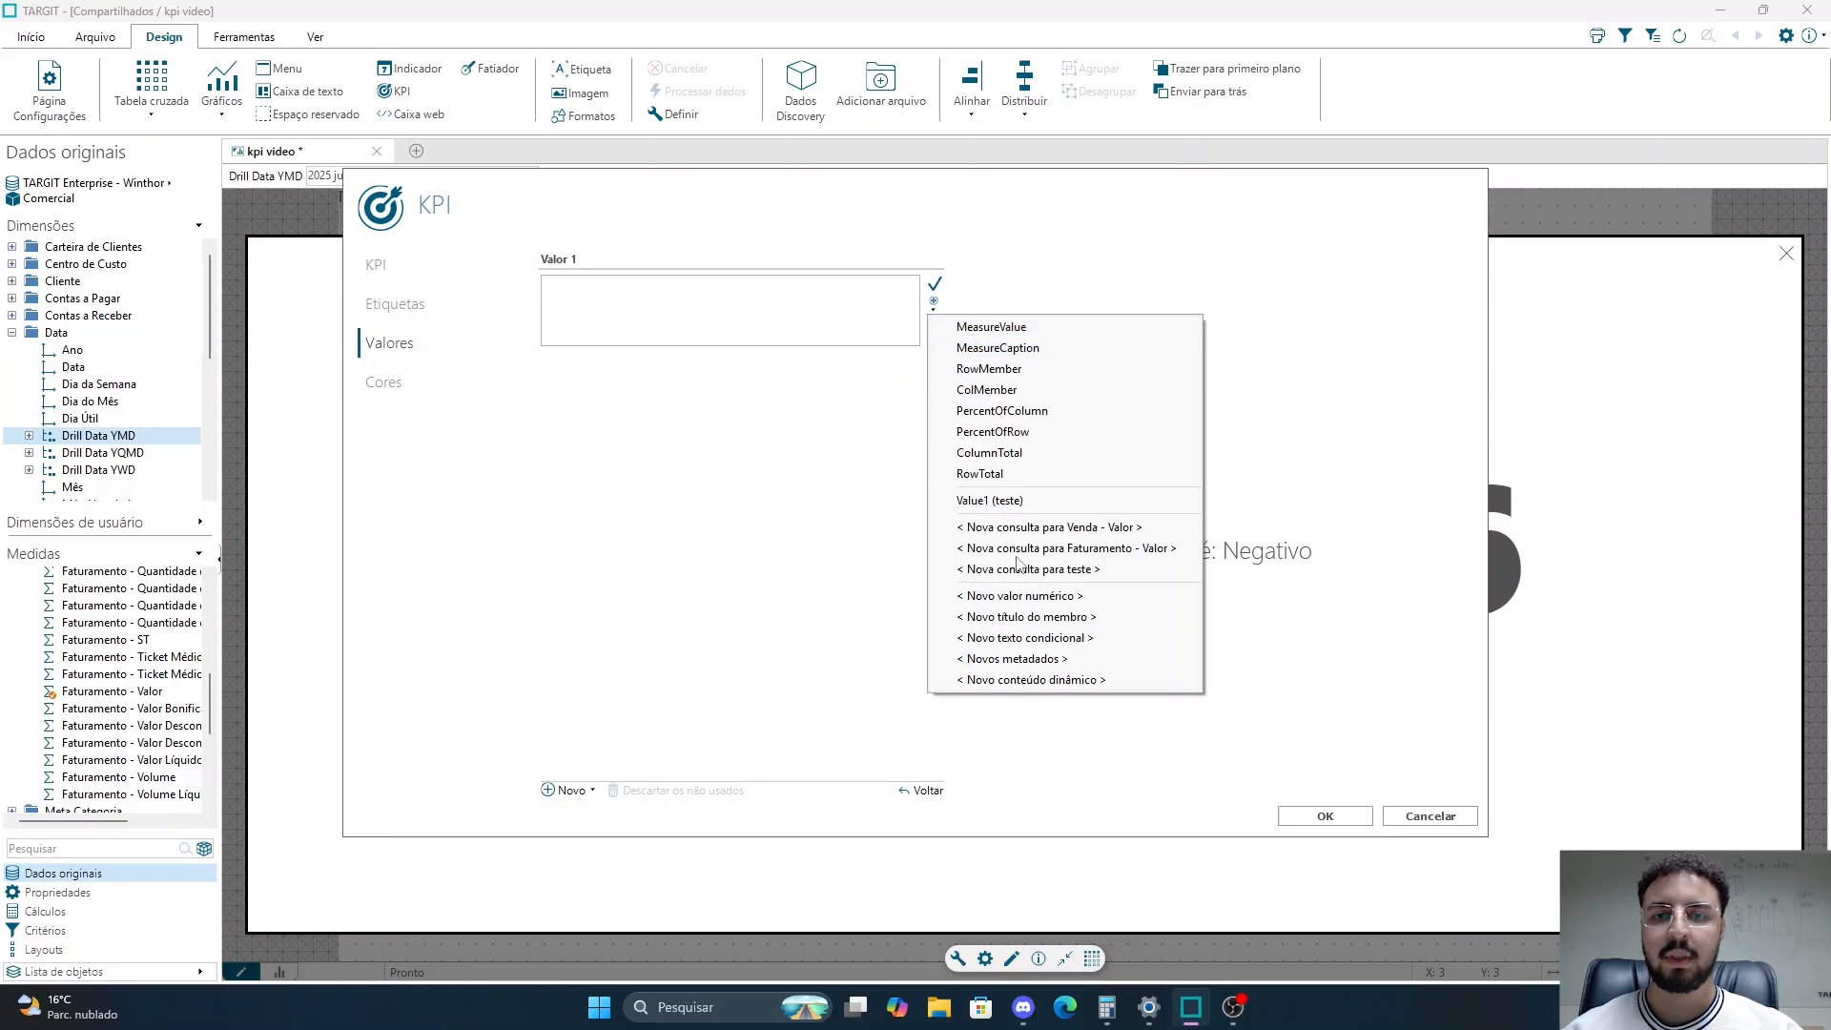
{"action": "left_click", "coordinate": [1019, 638]}
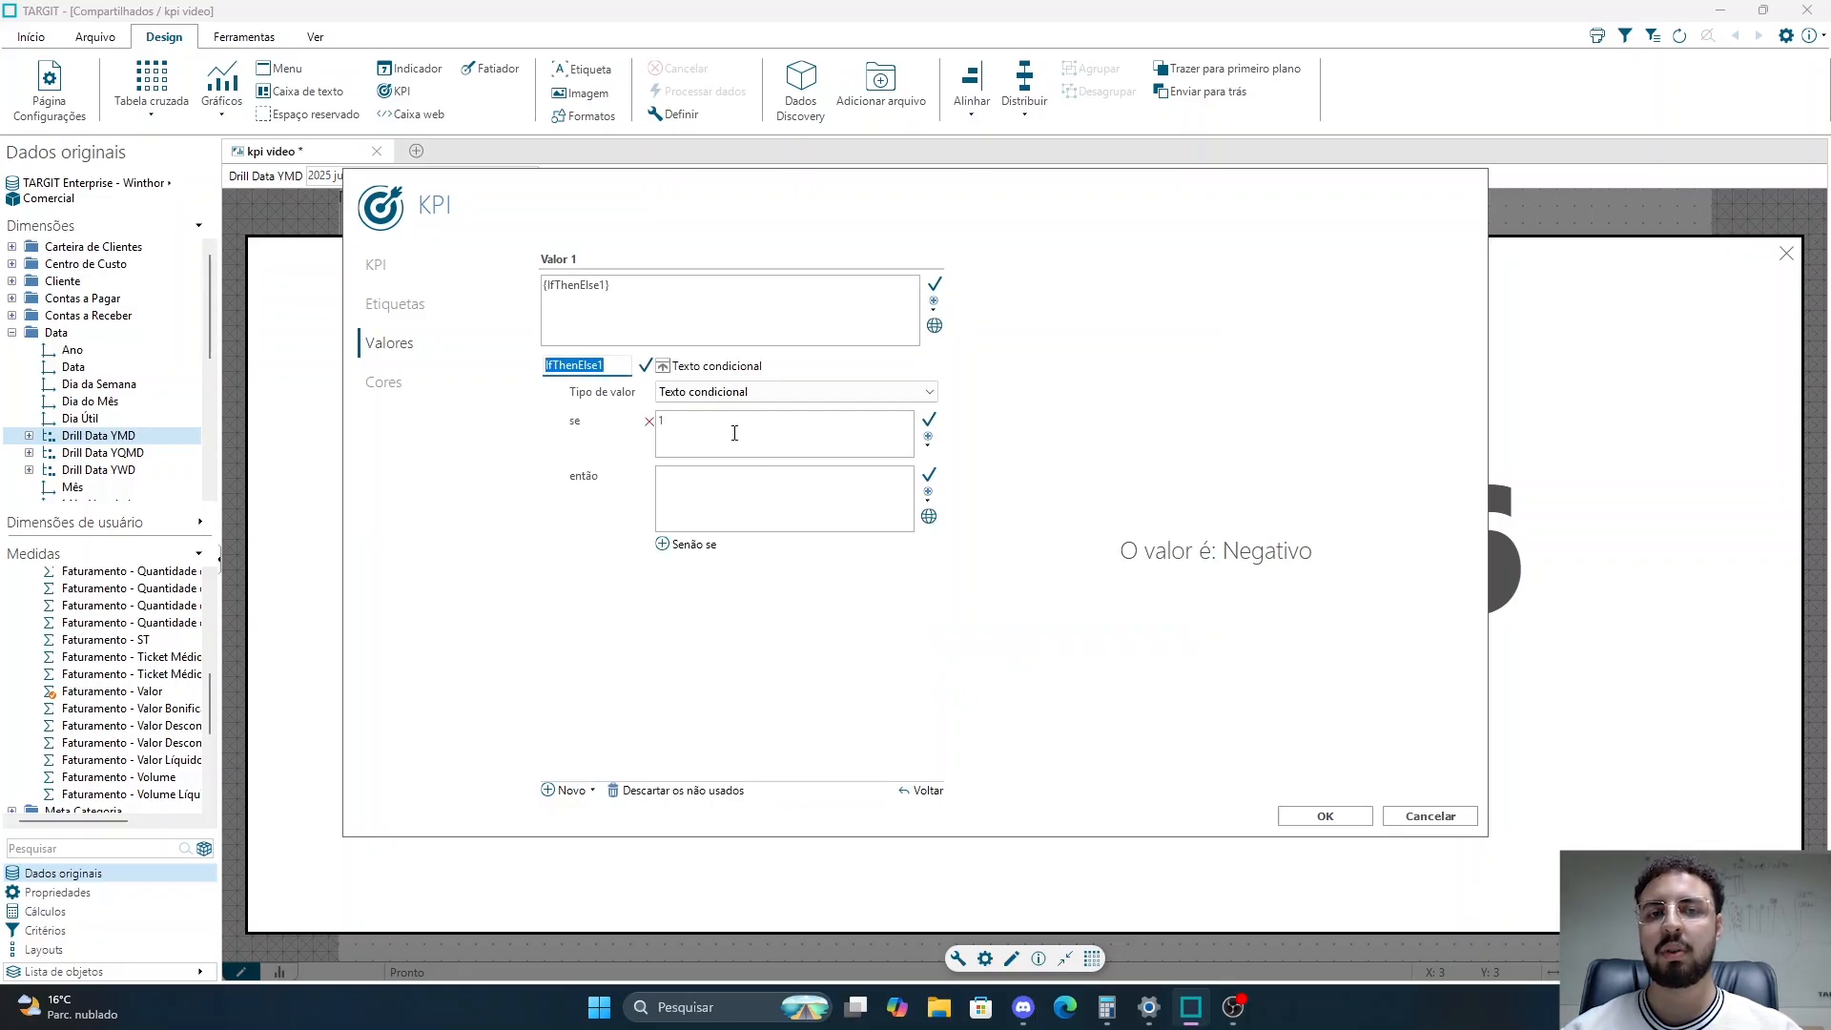
{"action": "left_click", "coordinate": [622, 367]}
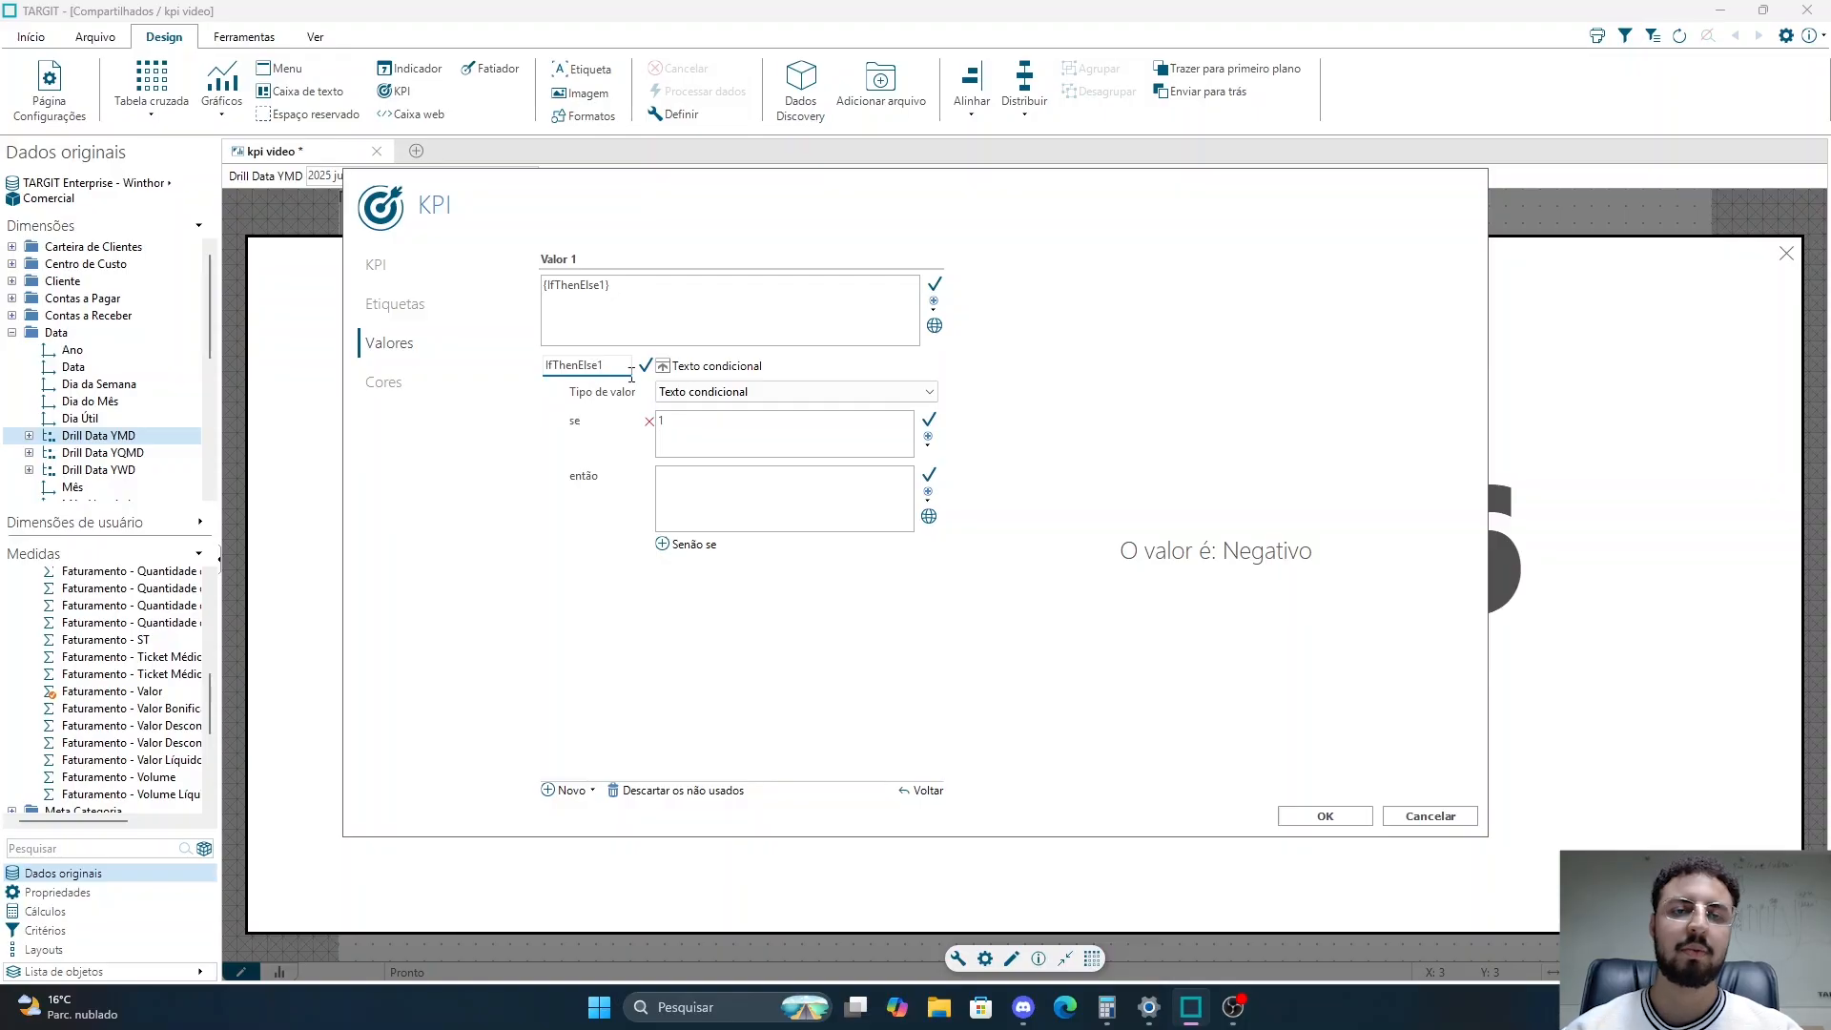
- Set the first condition of Valor 1's conditional text to Value1 >= 0 and its result text to "Positivo"
{"action": "left_click", "coordinate": [723, 428]}
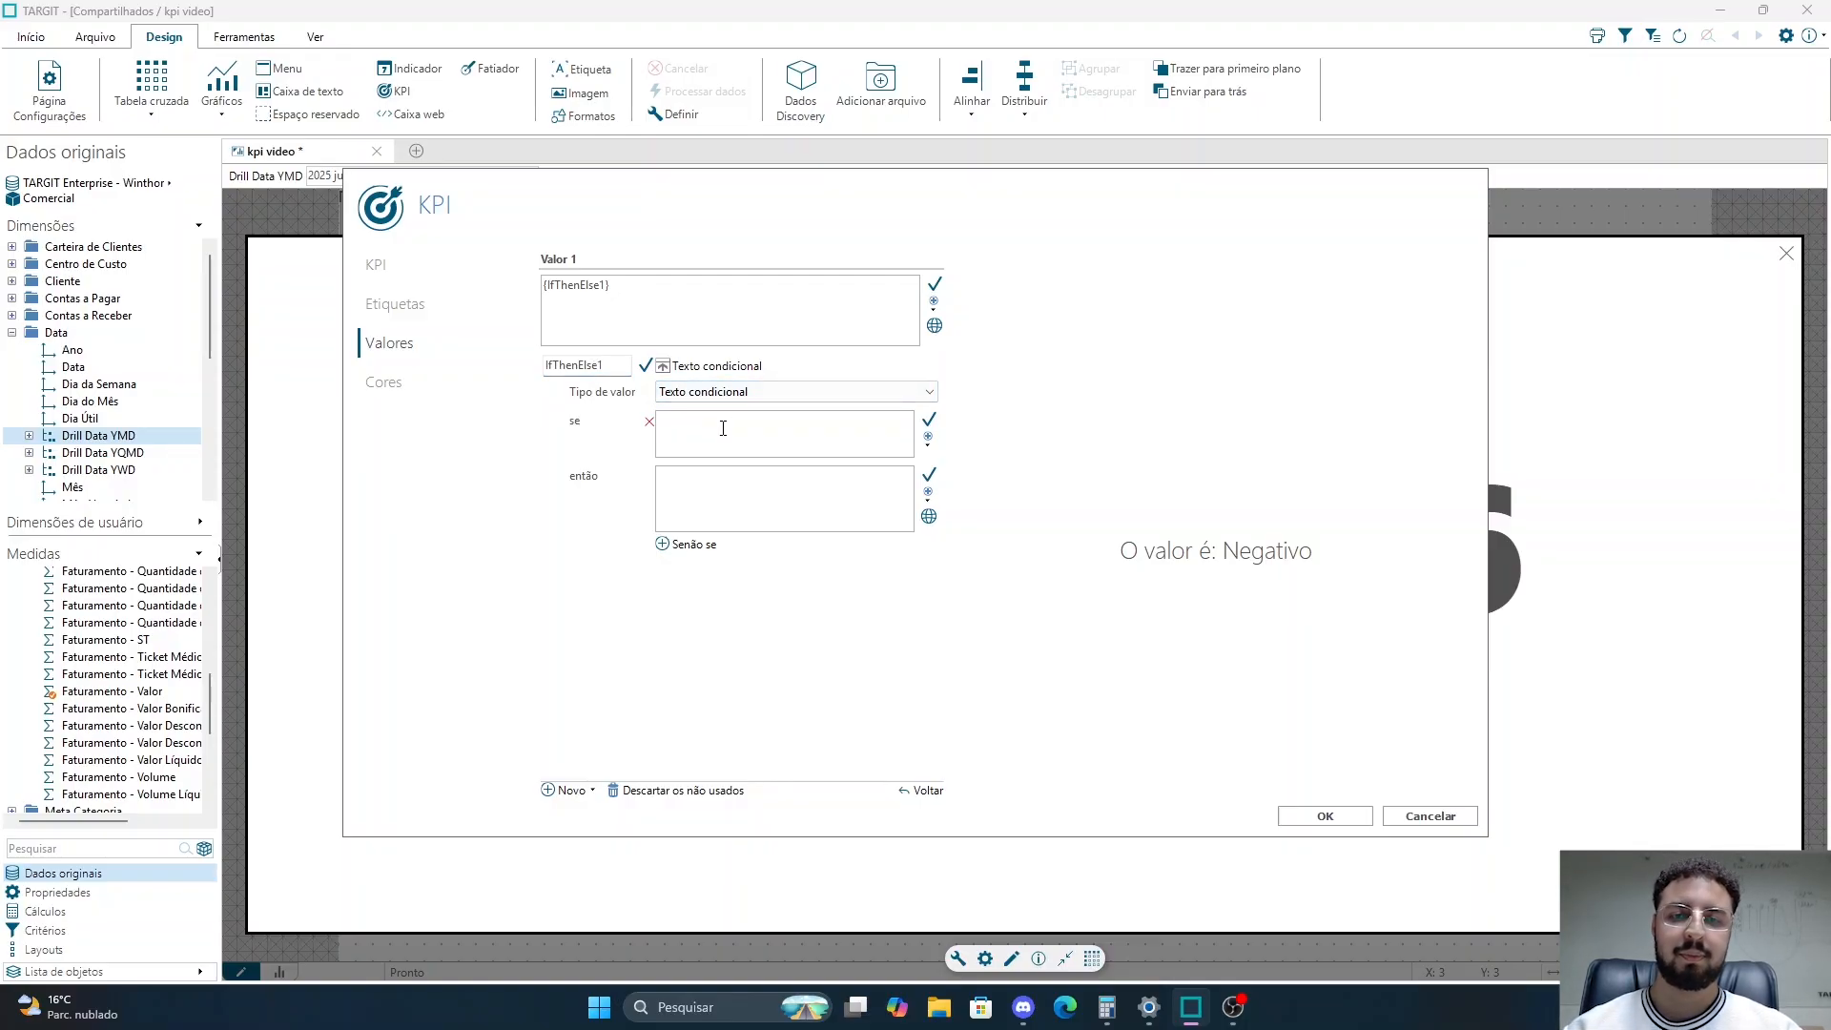
{"action": "left_click", "coordinate": [928, 438]}
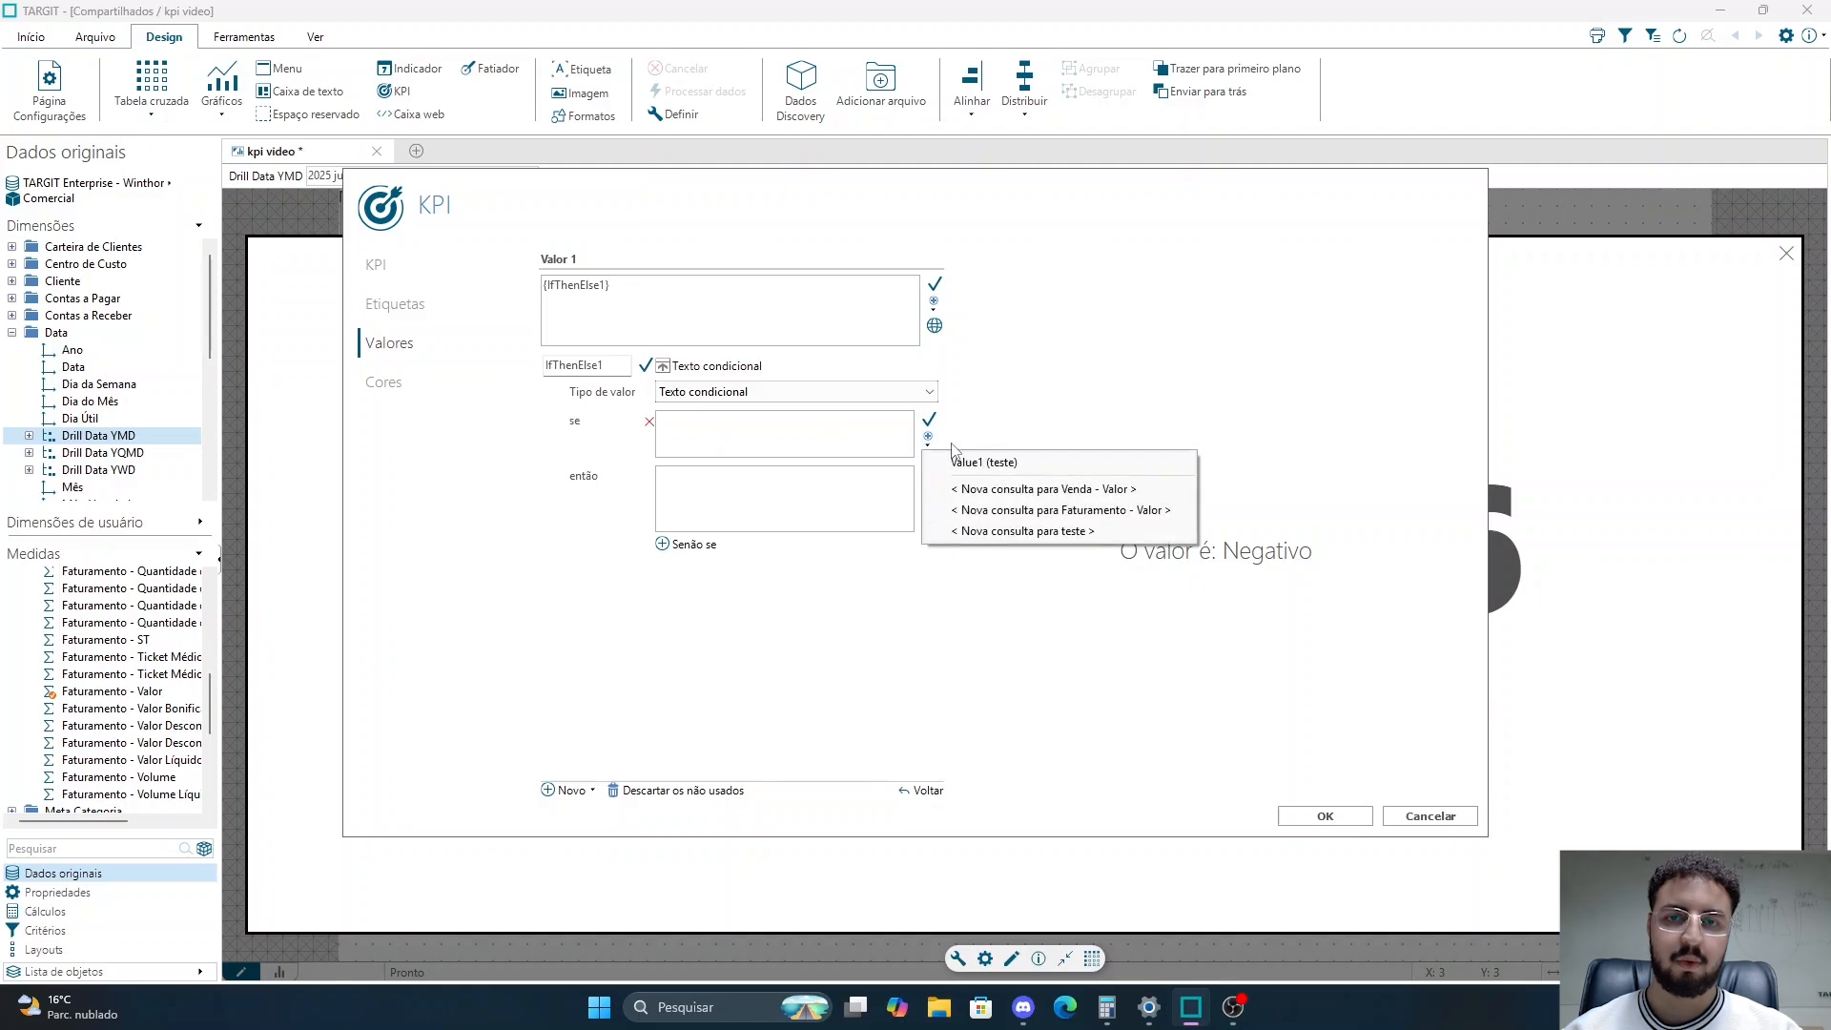
{"action": "left_click", "coordinate": [982, 458]}
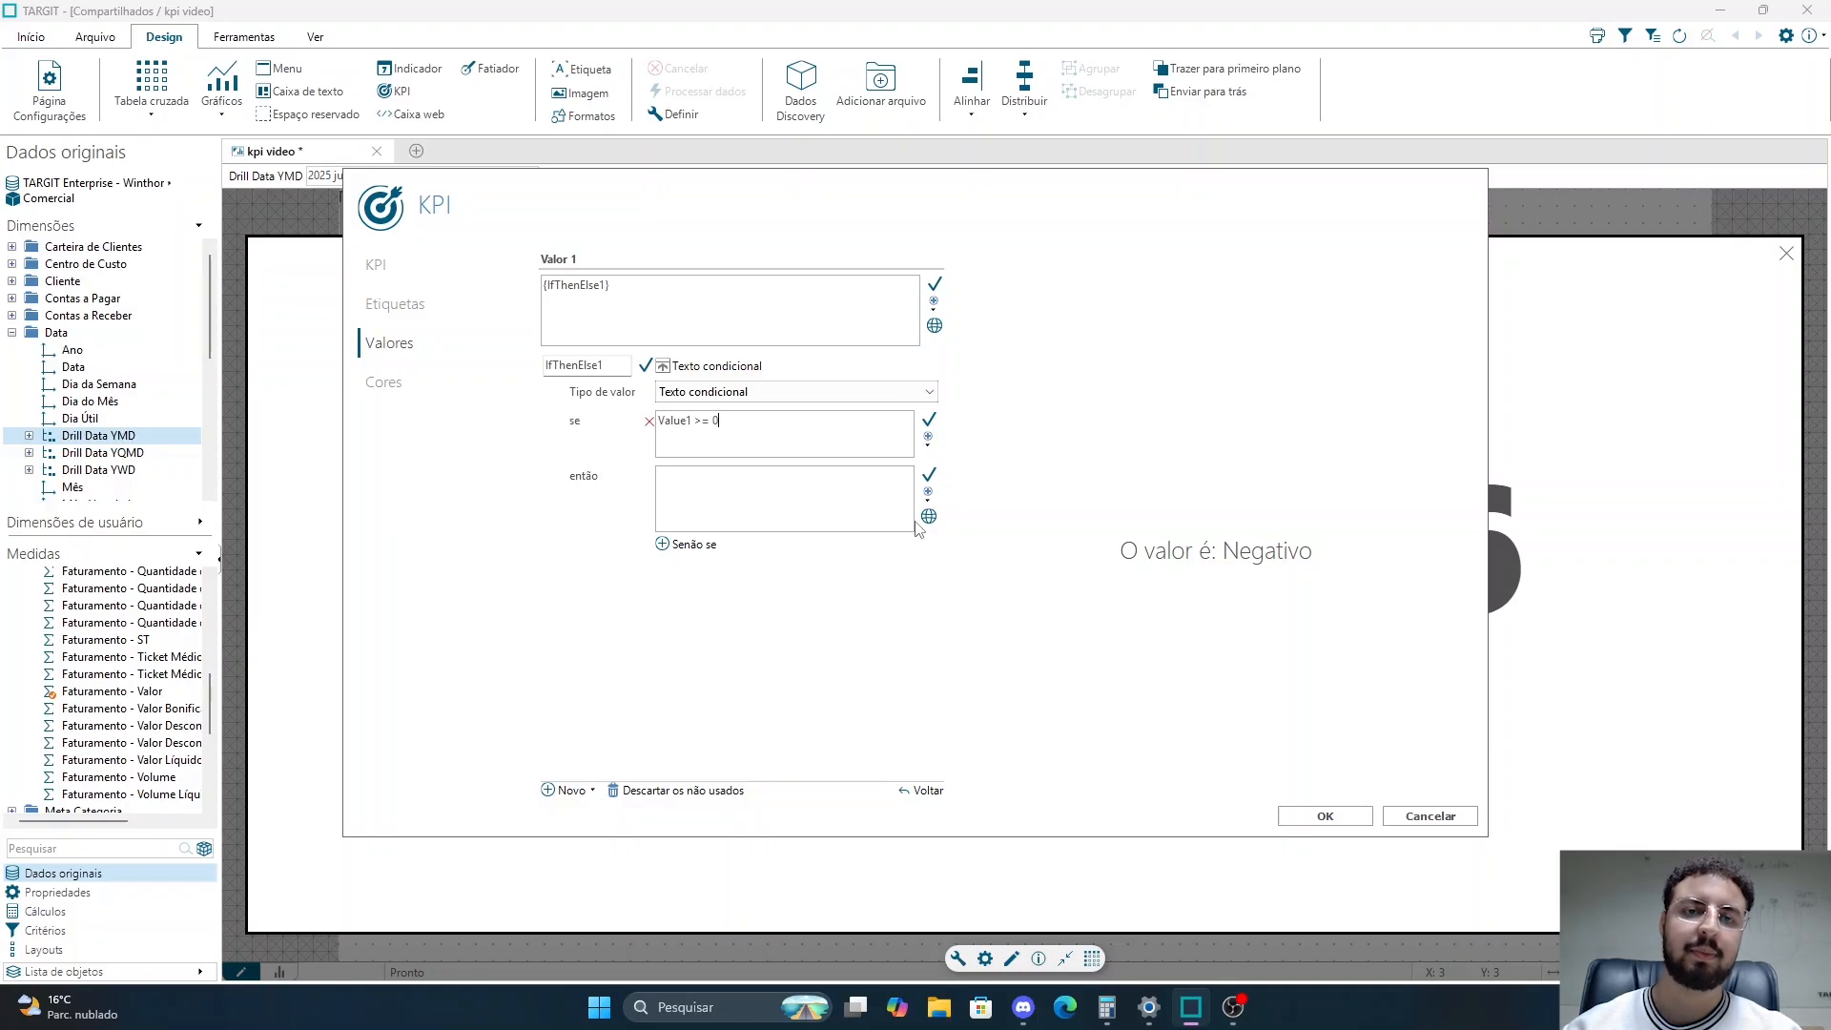
{"action": "left_click", "coordinate": [807, 483]}
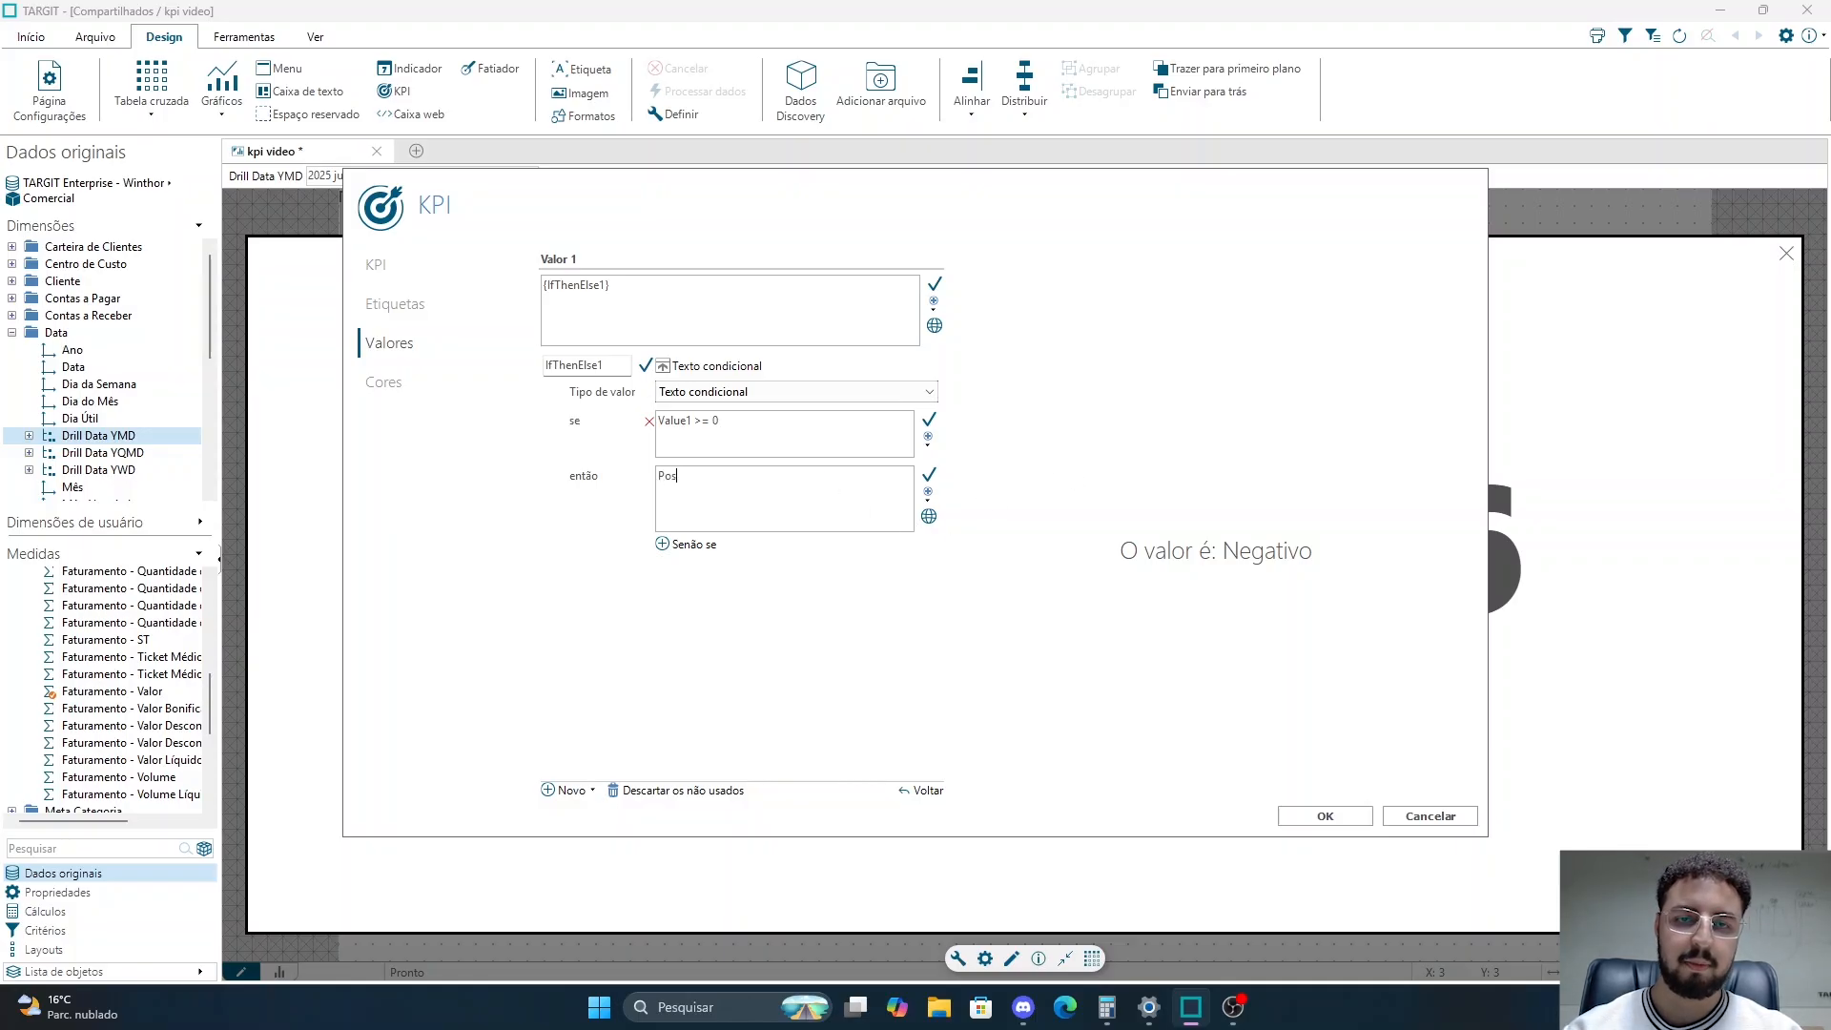
{"action": "type", "text": "Positivo"}
- Add an else-if branch to Valor 1's conditional text with the condition Value1 < 0 and the result "Negativo"
{"action": "left_click", "coordinate": [688, 544]}
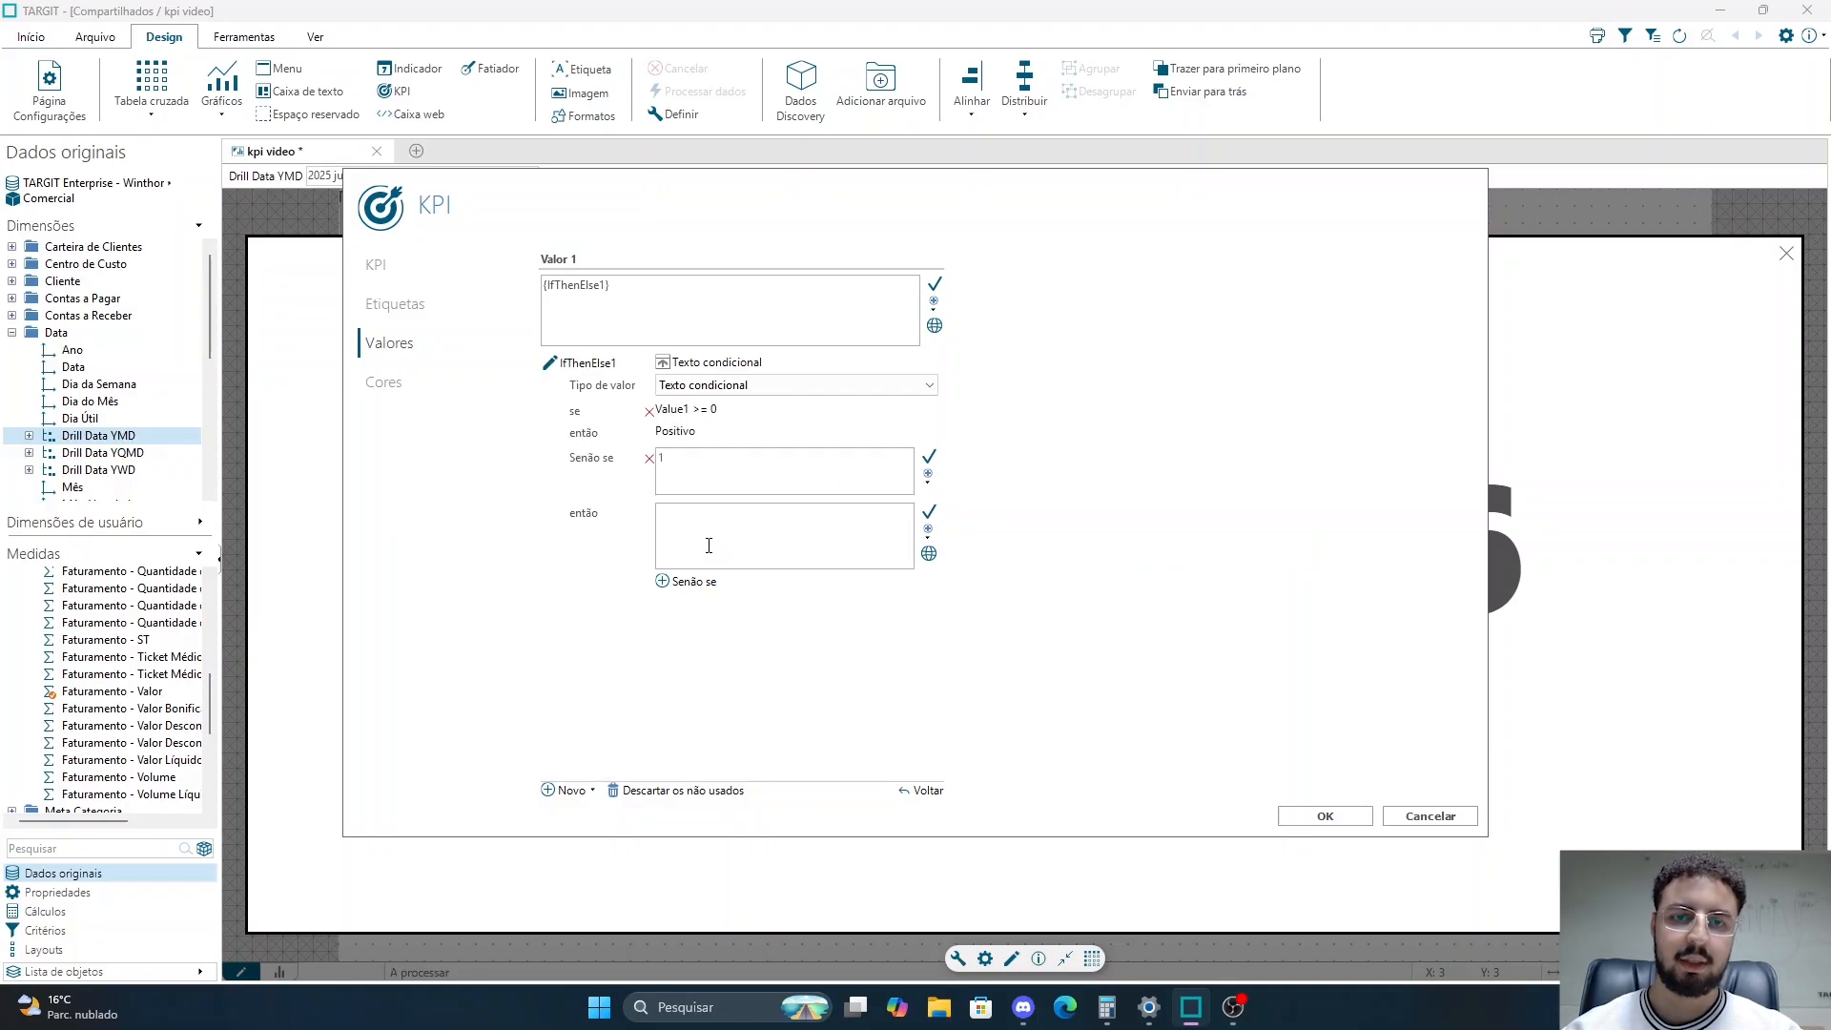
{"action": "type", "text": "Value1 < 0"}
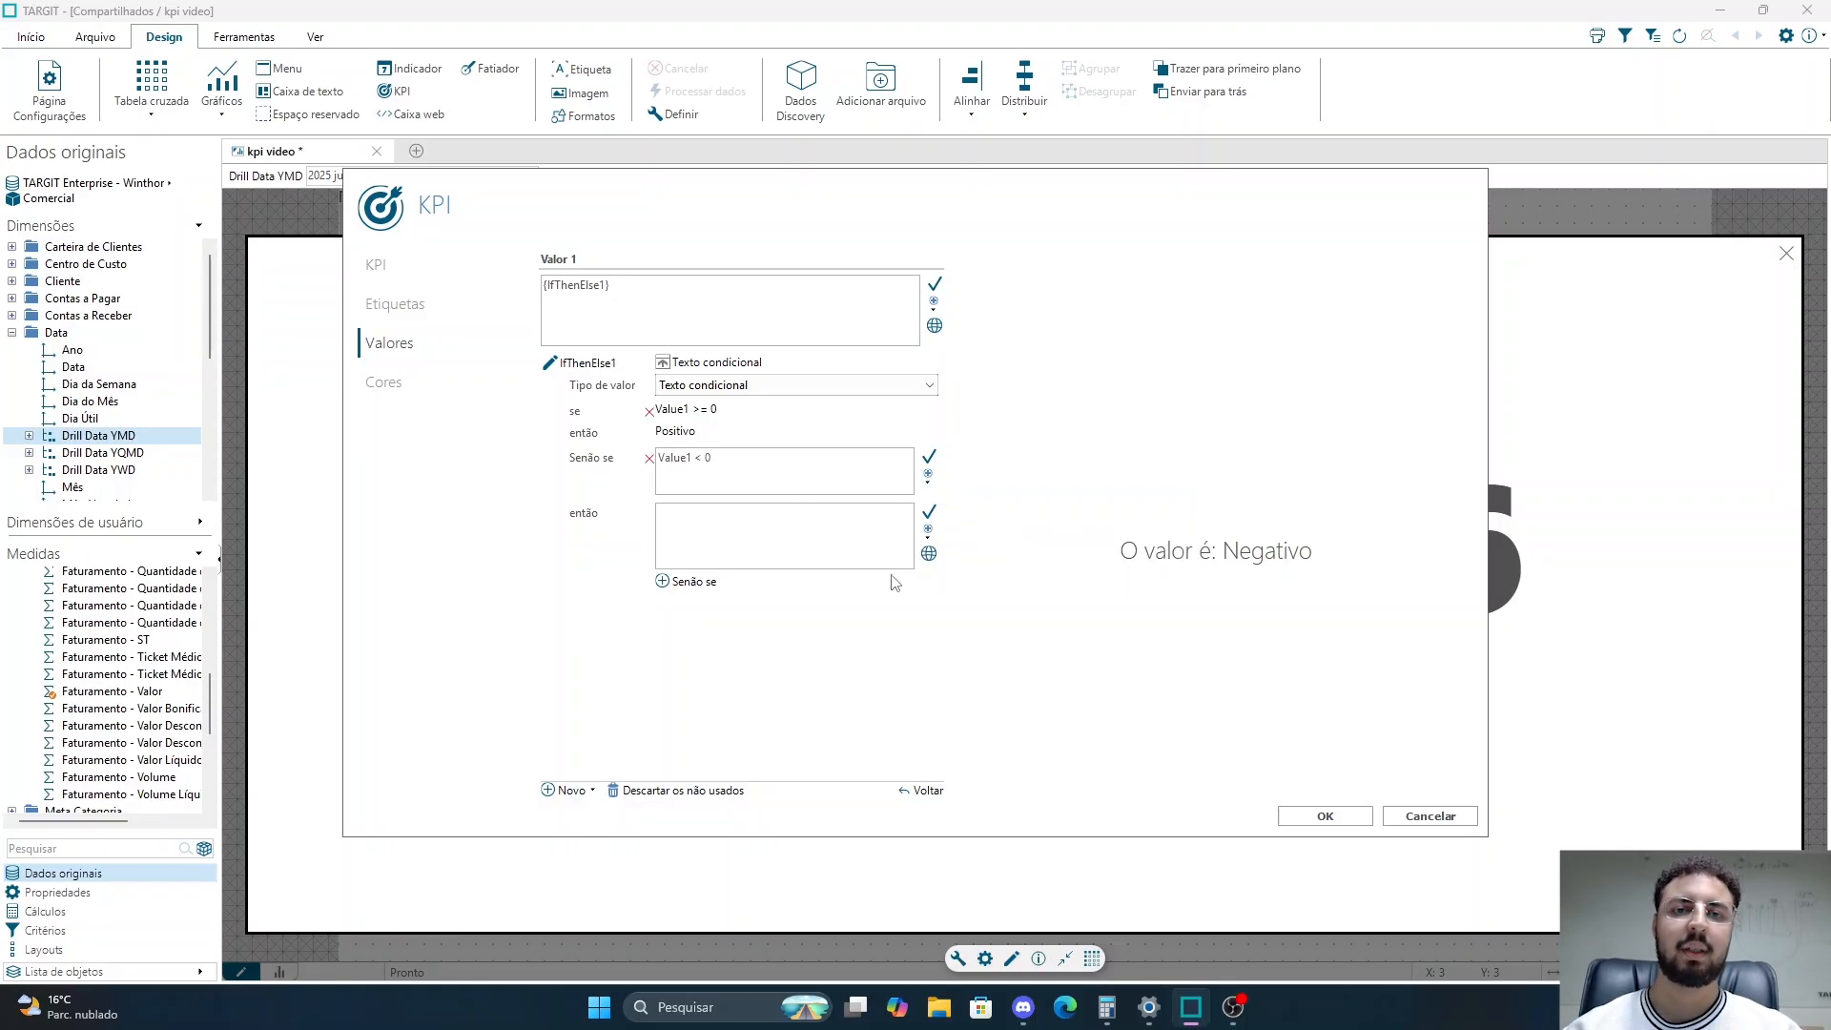
{"action": "left_click", "coordinate": [850, 543]}
{"action": "type", "text": "Negati"}
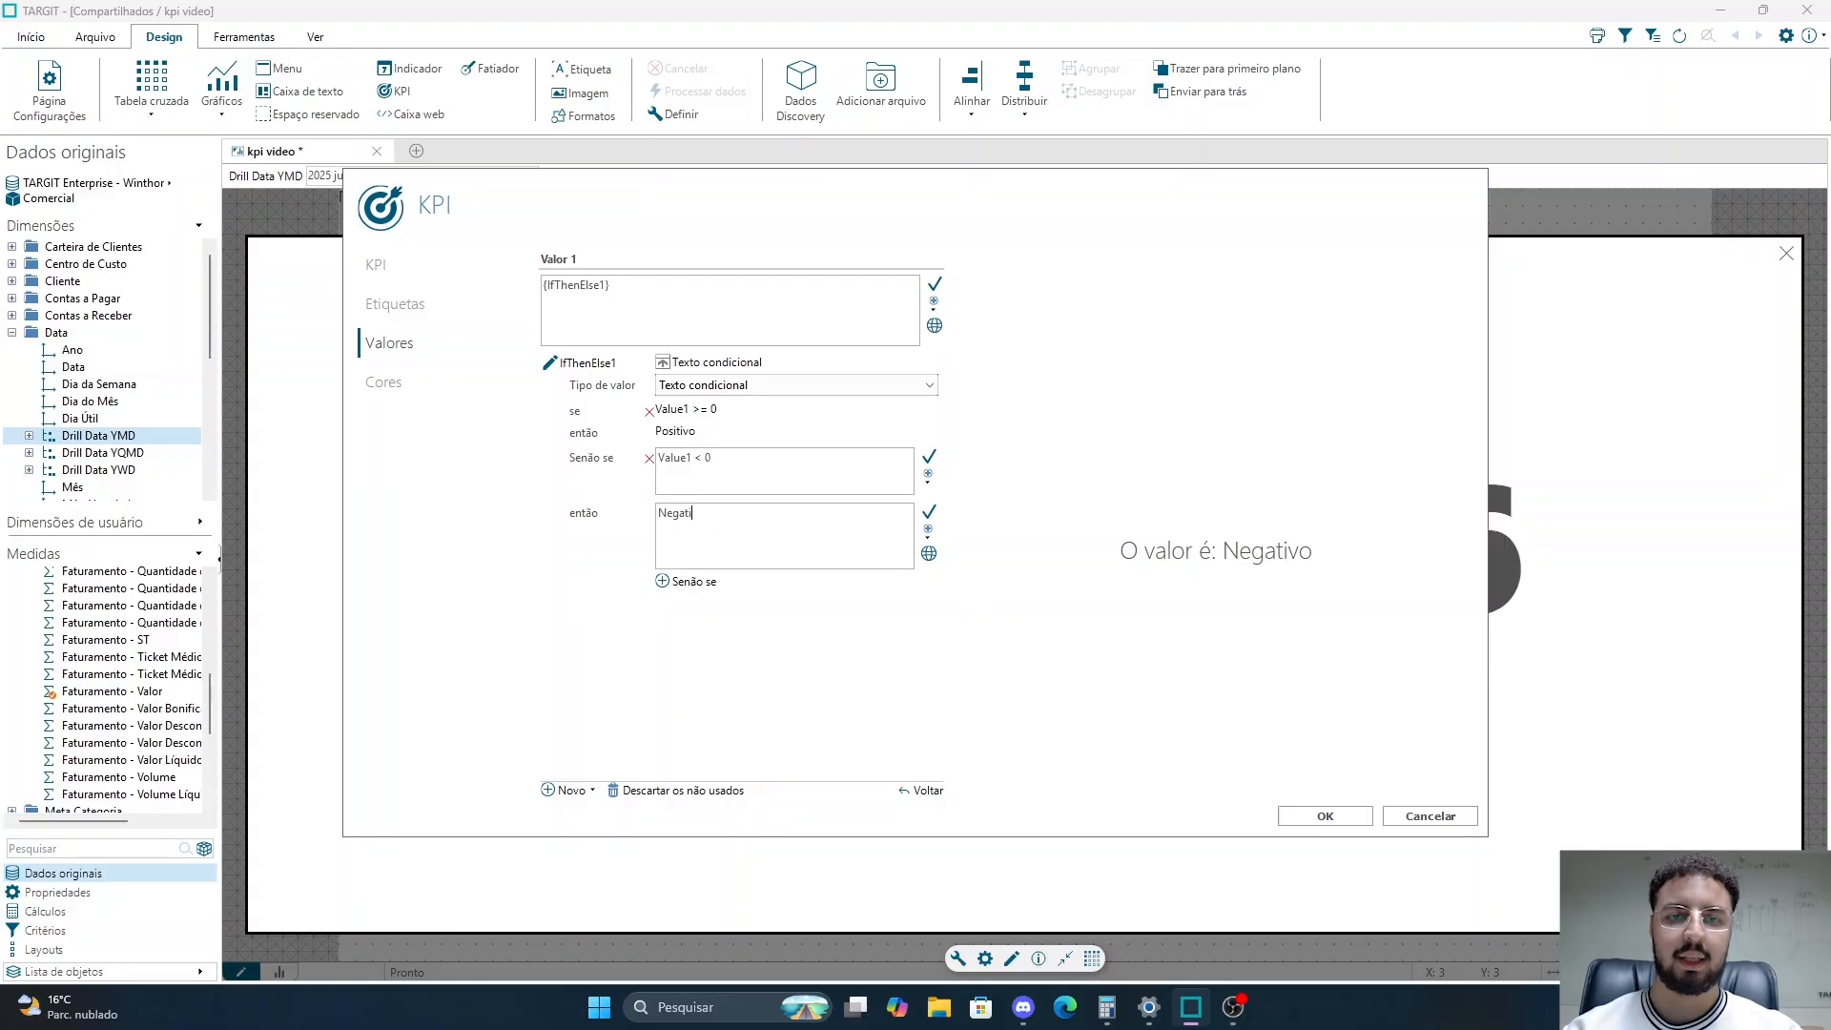
{"action": "type", "text": "vo"}
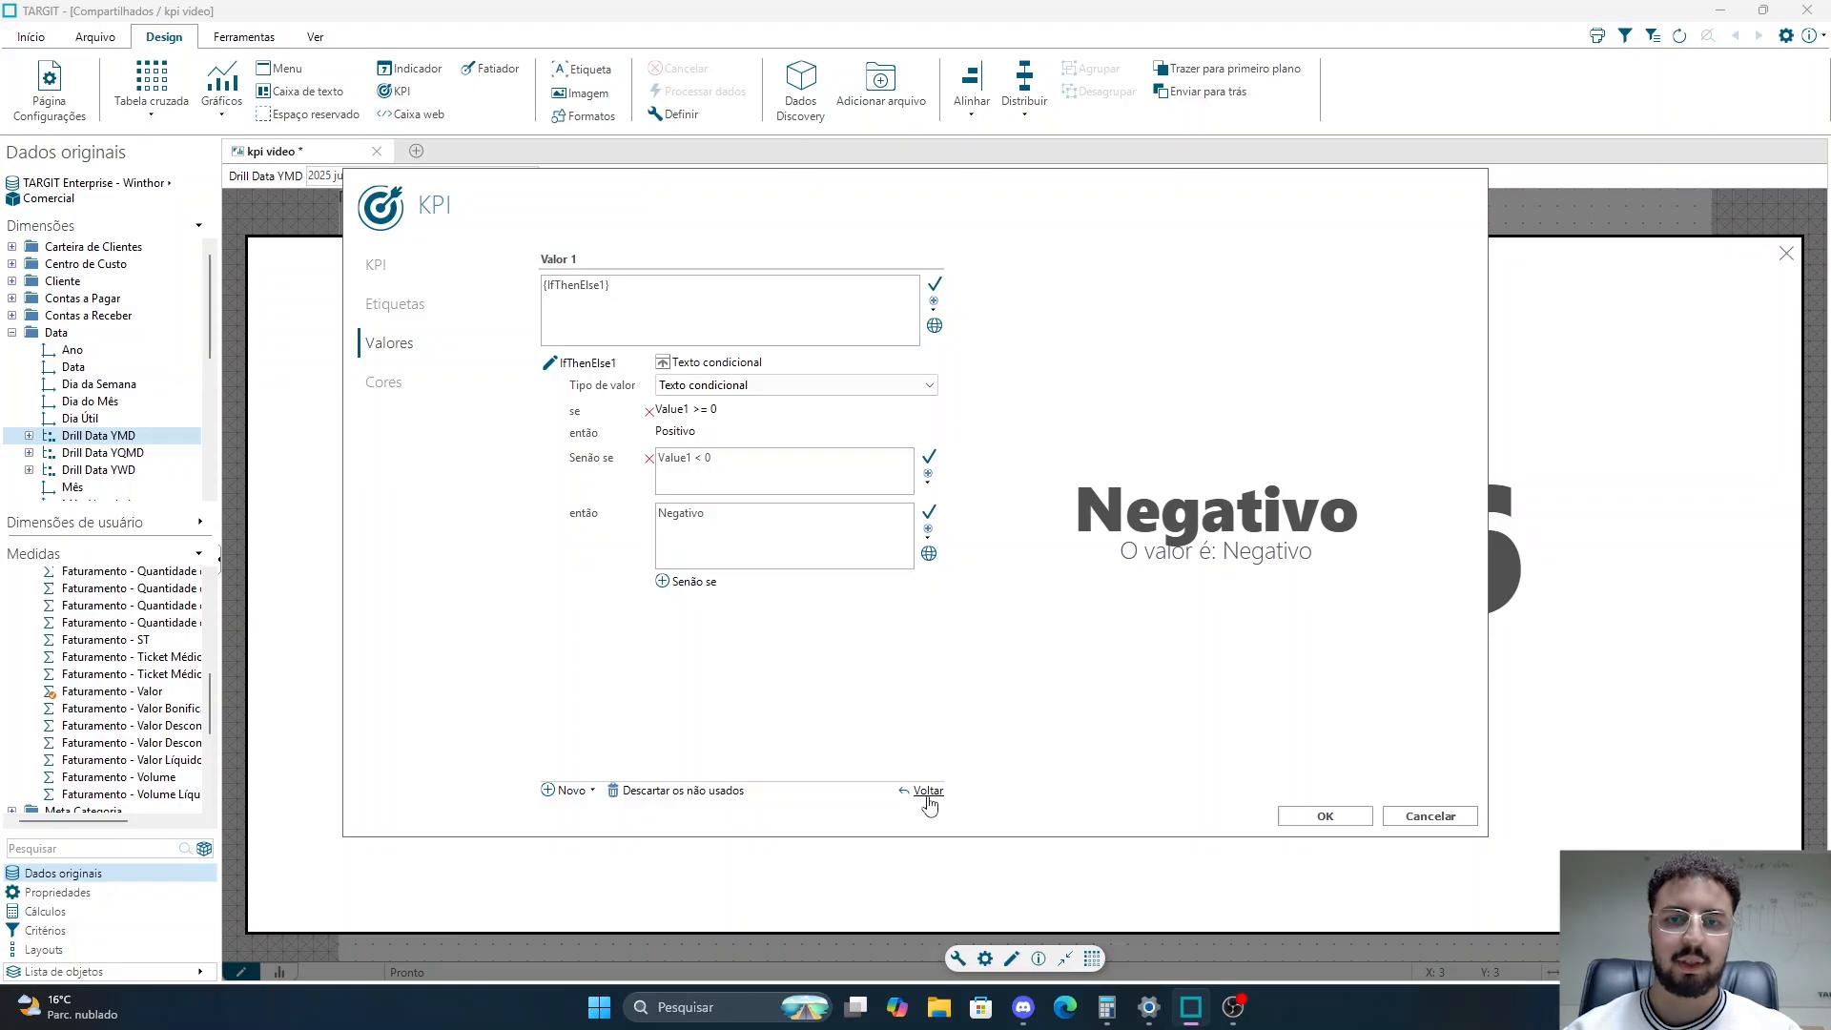
{"action": "left_click", "coordinate": [921, 792]}
- Change the KPI image to the "Centro, 1 valor" layout and save the KPI settings
{"action": "left_click", "coordinate": [416, 270]}
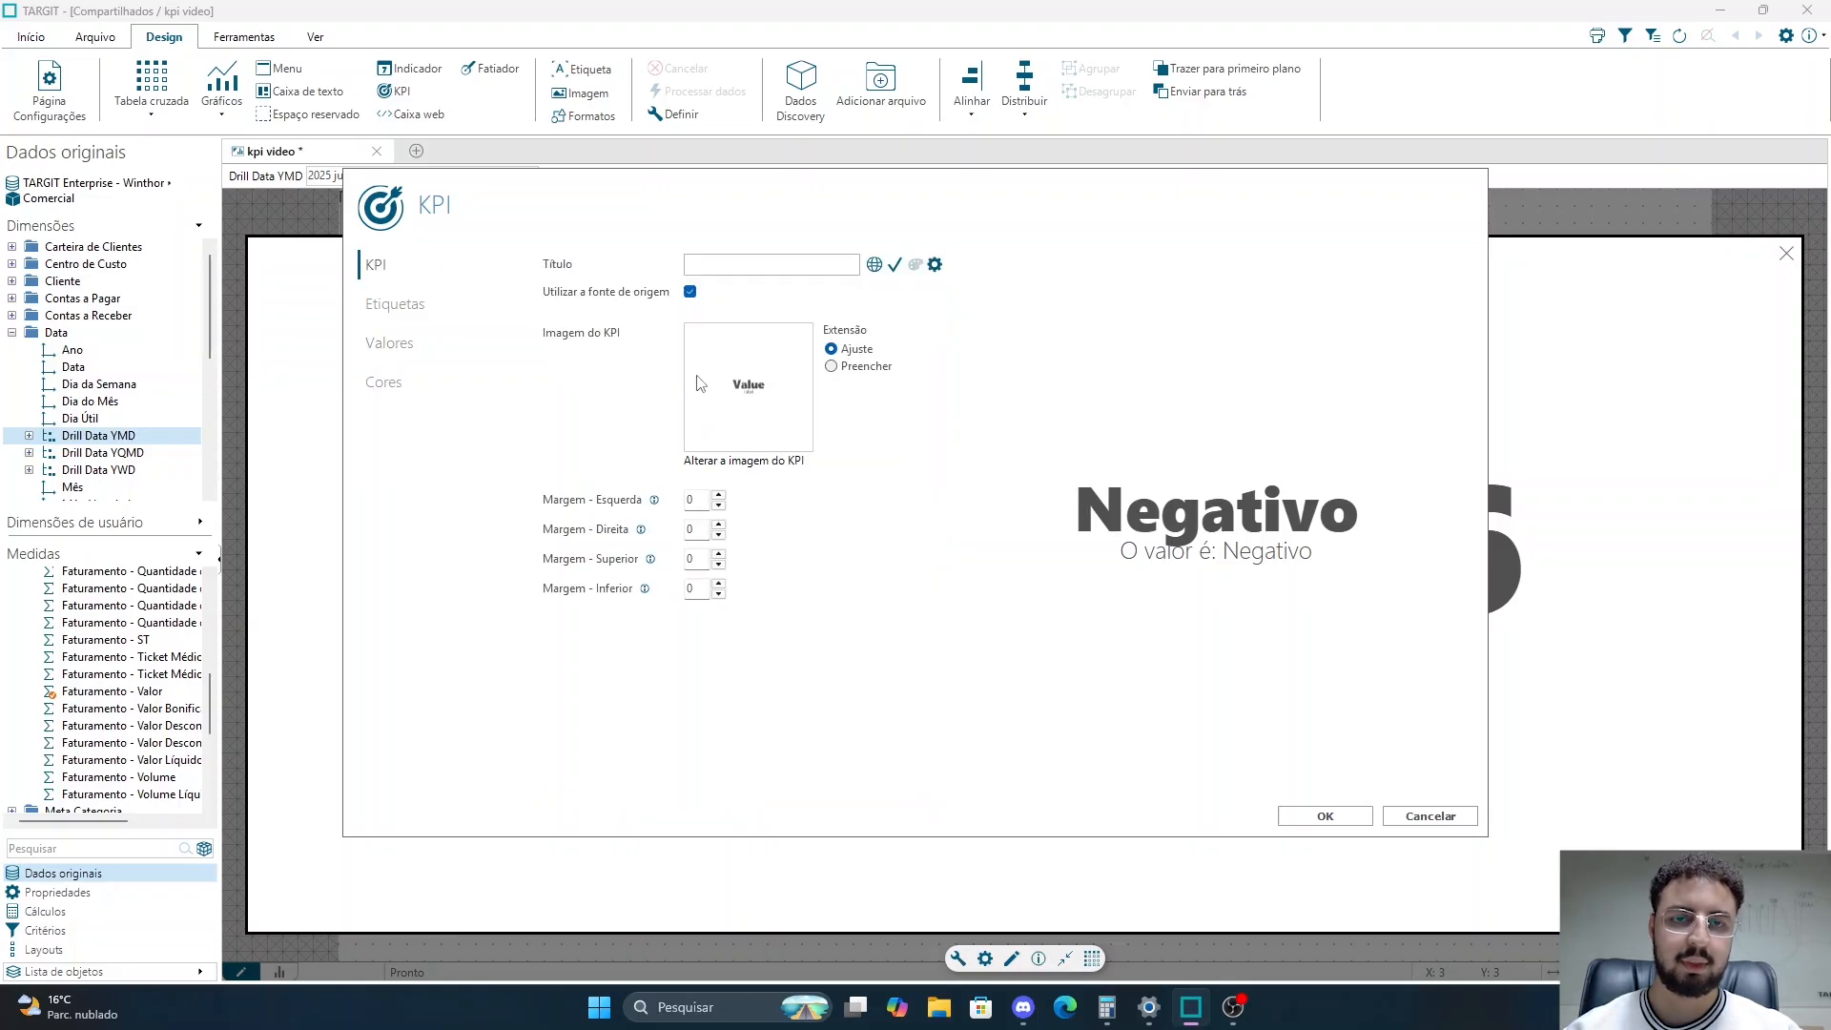
{"action": "left_click", "coordinate": [756, 389]}
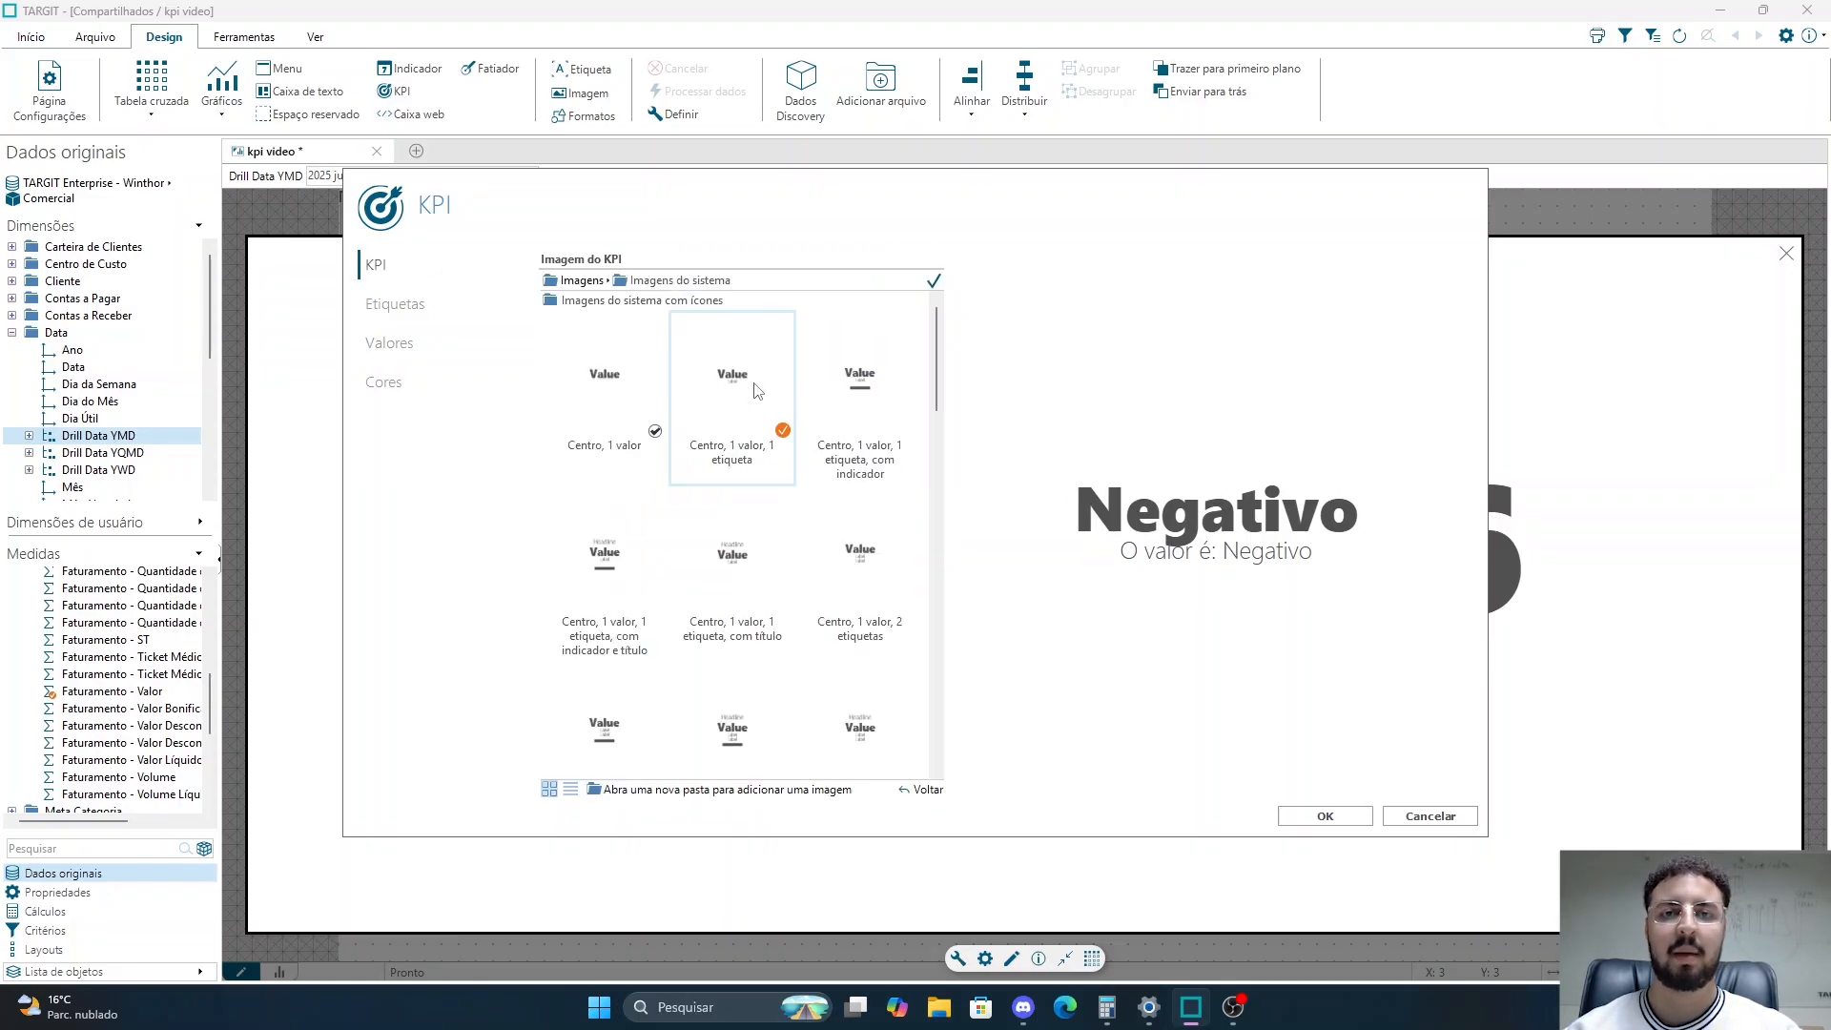
{"action": "left_click", "coordinate": [641, 387]}
{"action": "left_click", "coordinate": [1340, 817]}
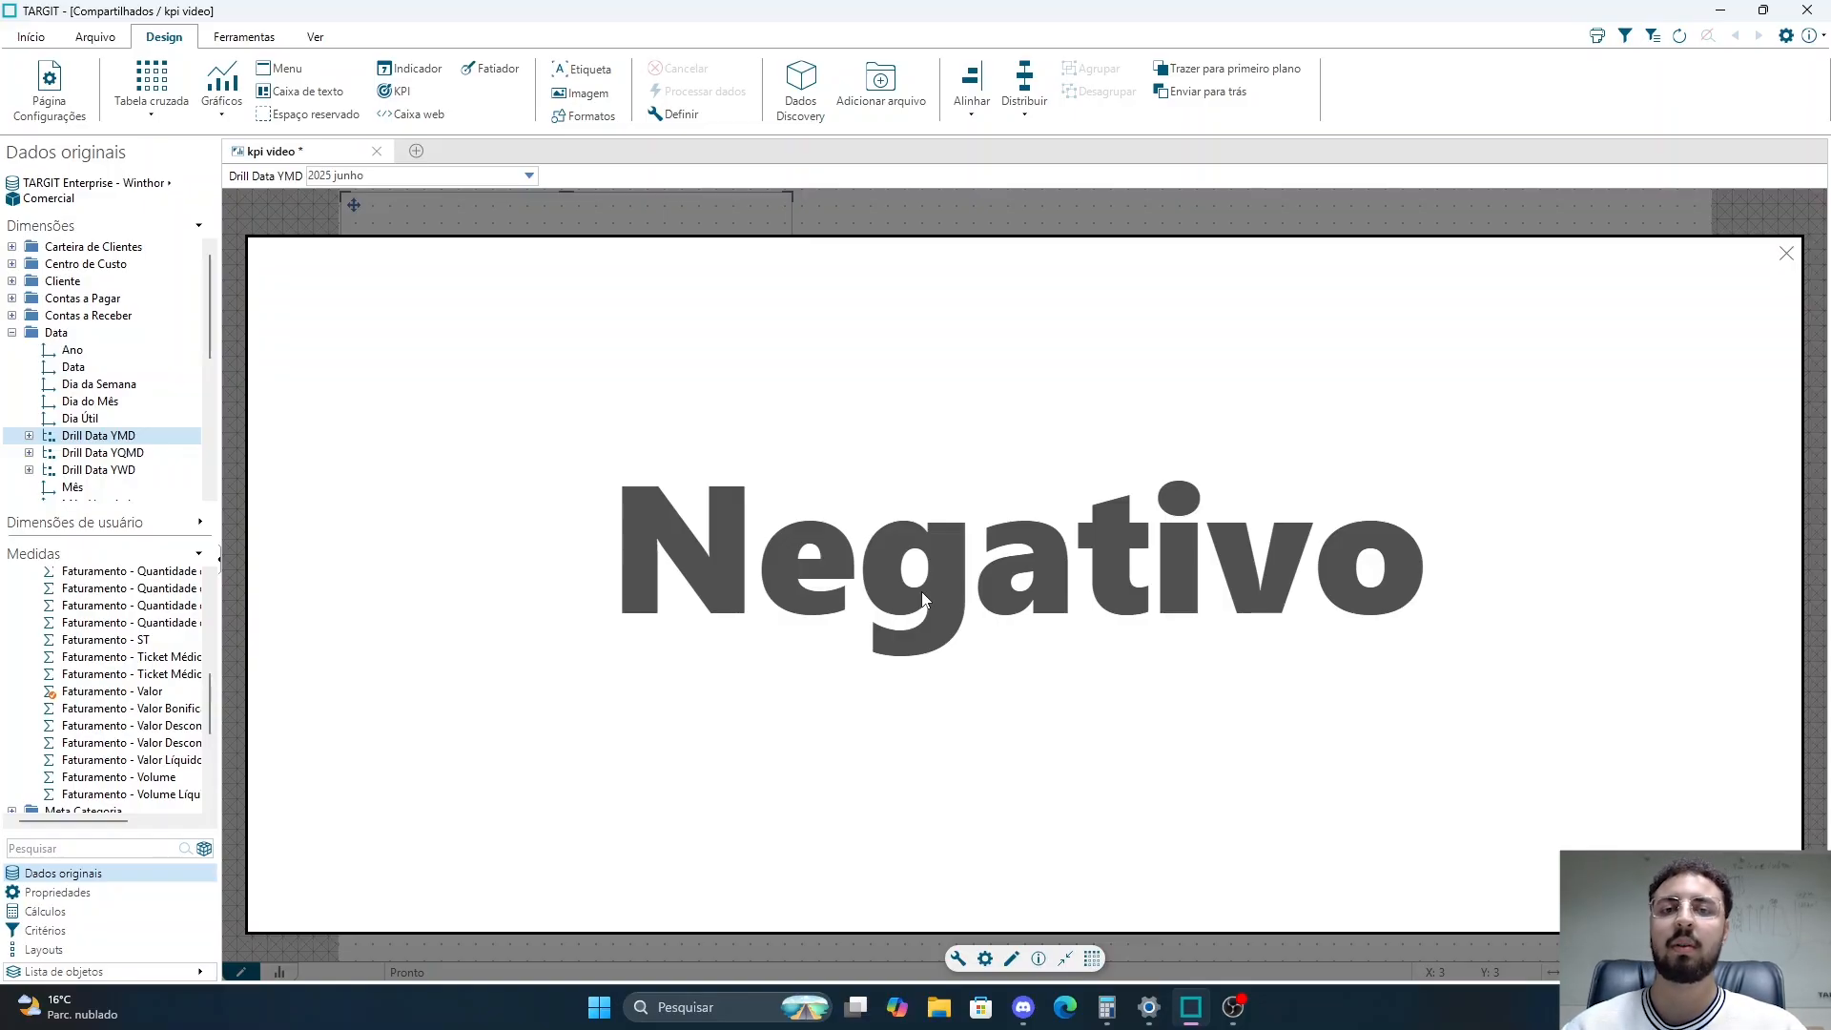
- Reopen the KPI's settings and show the configuration of Valor 1
{"action": "left_click", "coordinate": [985, 958]}
{"action": "left_click", "coordinate": [406, 315]}
{"action": "left_click", "coordinate": [416, 354]}
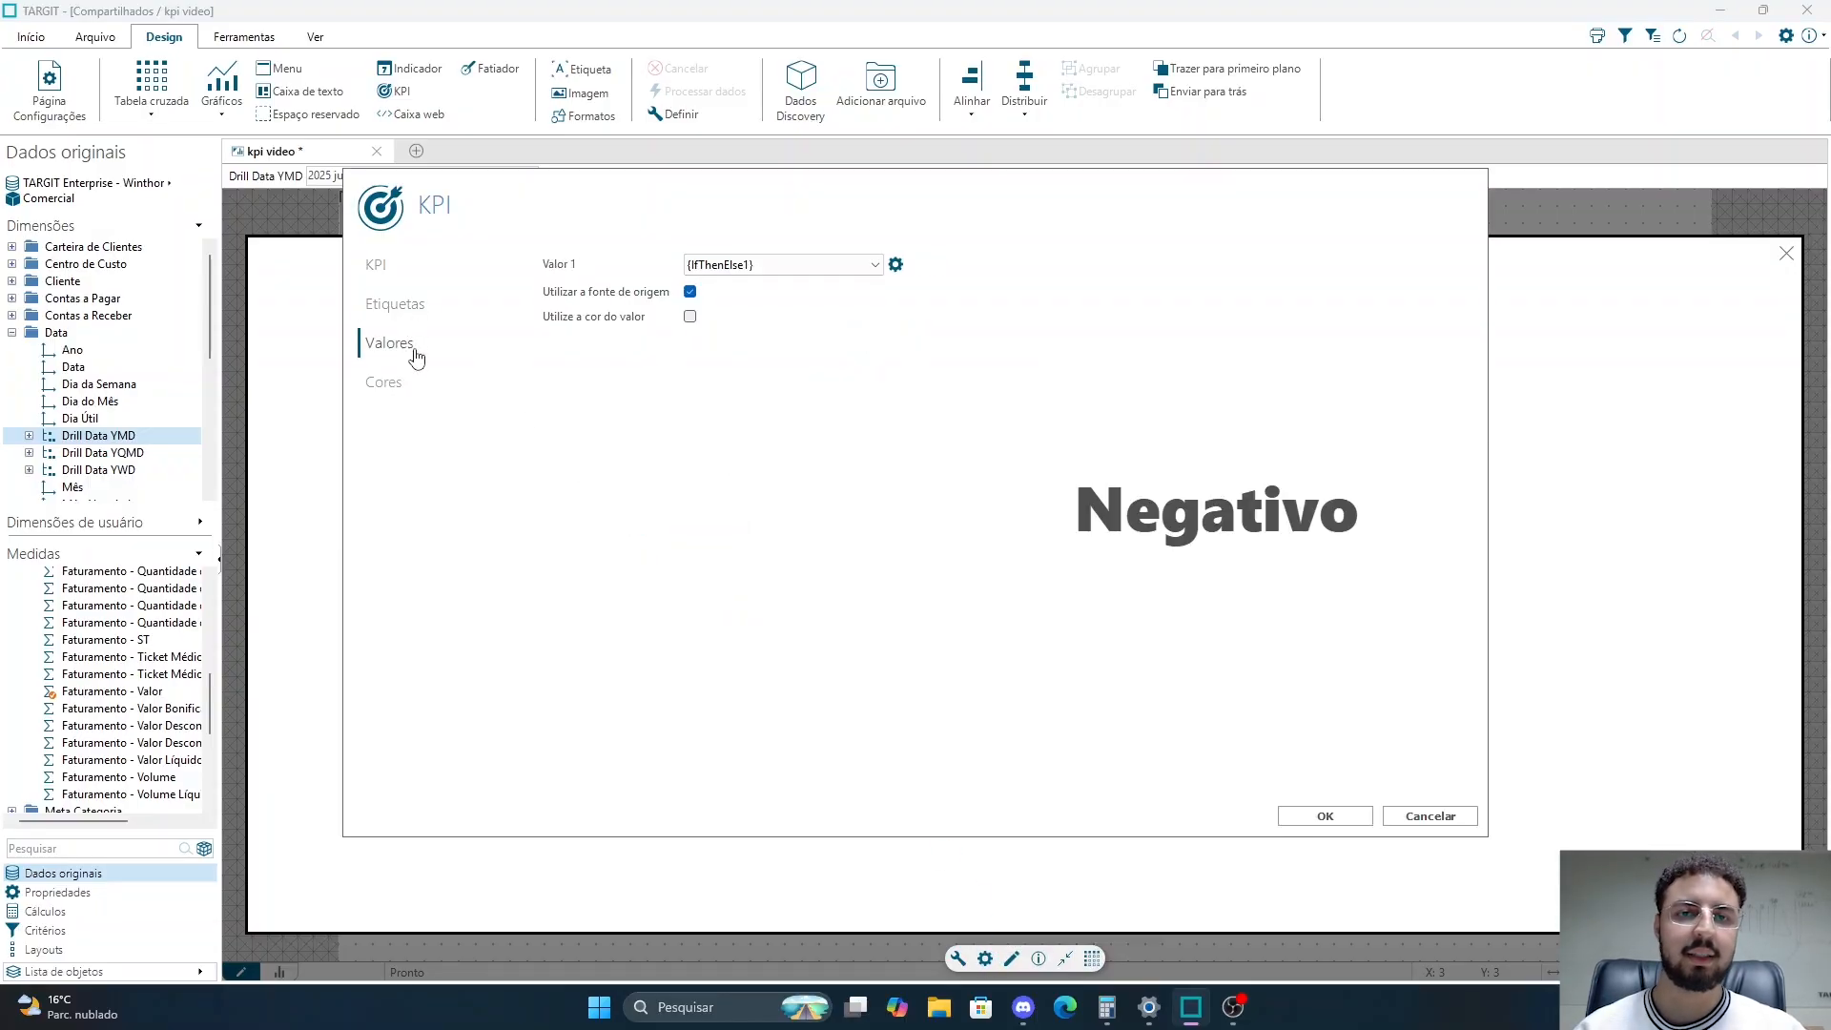